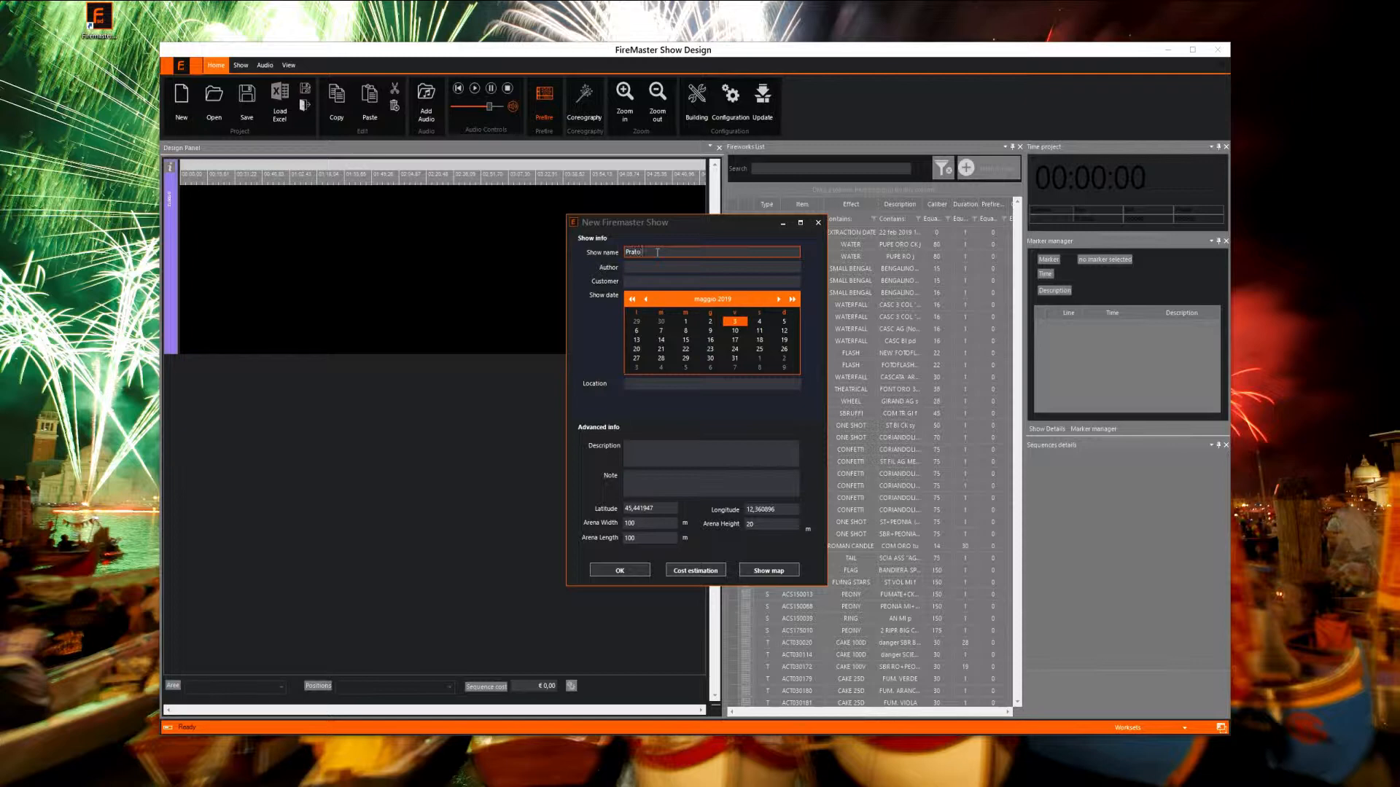
Fill in the new show's details with the name "Prato della valle", the date 15 August 2019 and the description "Padova".
text(la valle)
click(709, 300)
click(706, 306)
click(705, 306)
click(706, 306)
click(706, 306)
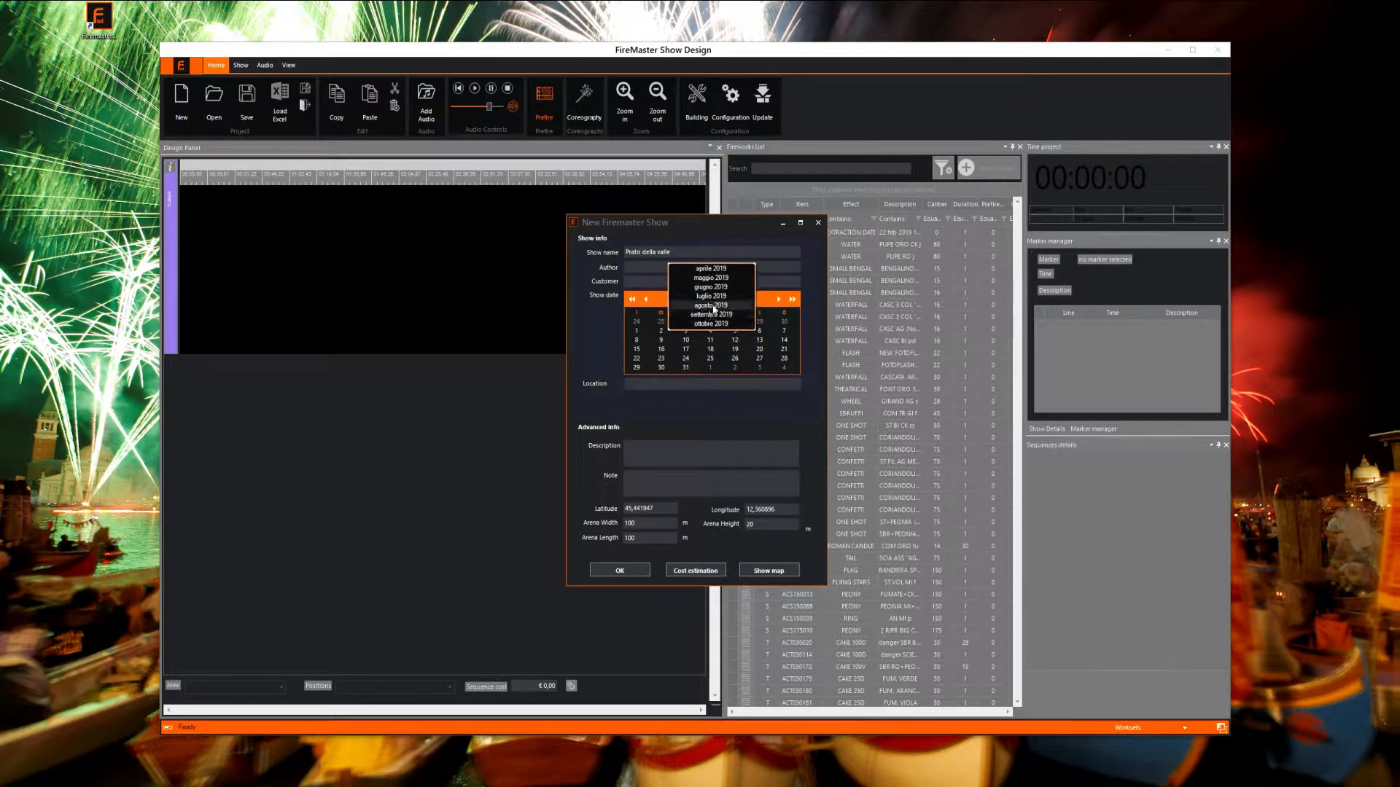
click(708, 305)
click(711, 340)
click(671, 450)
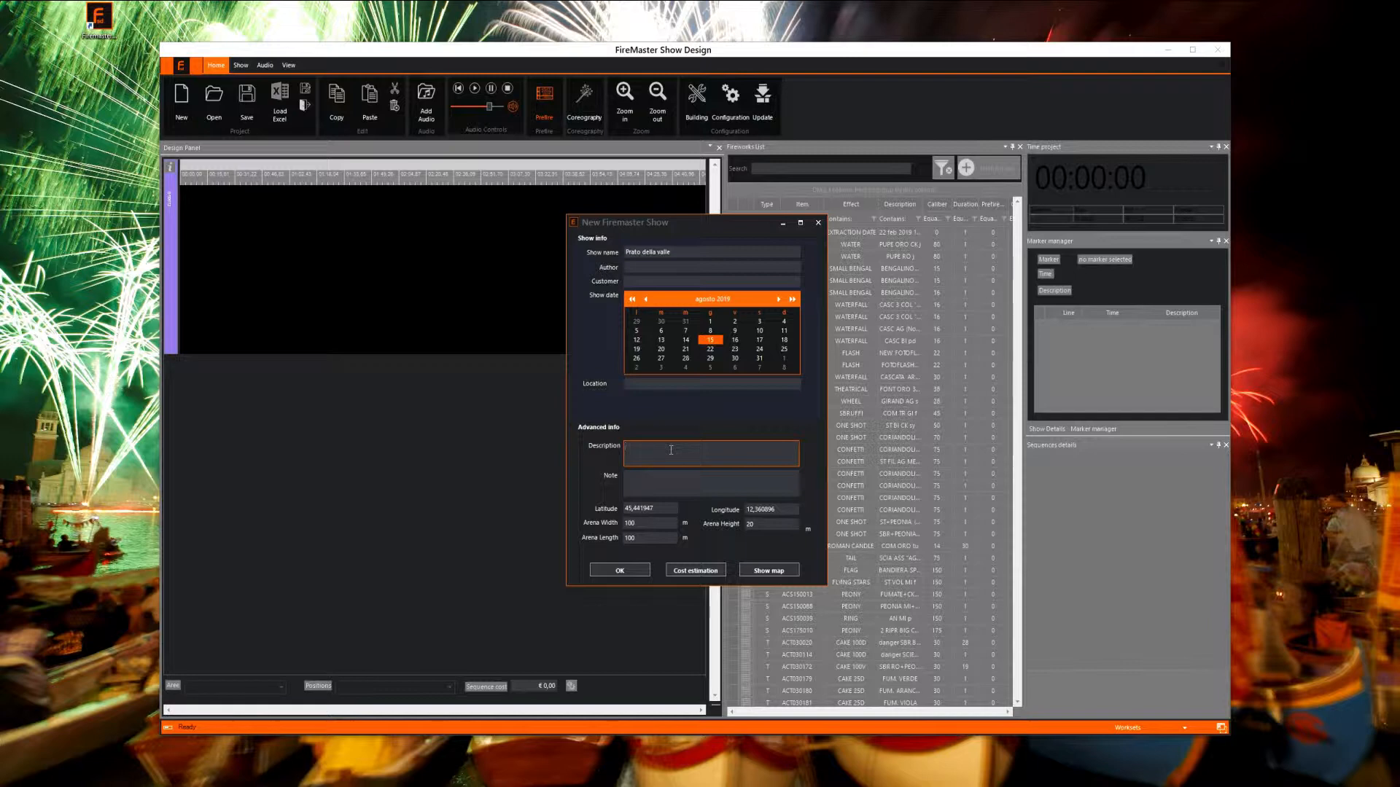
text(Padovadova)
Search the show map for "padova prato della valle" and place the show's location in the Giardino Isola Memmia.
drag(654, 217, 435, 216)
click(554, 569)
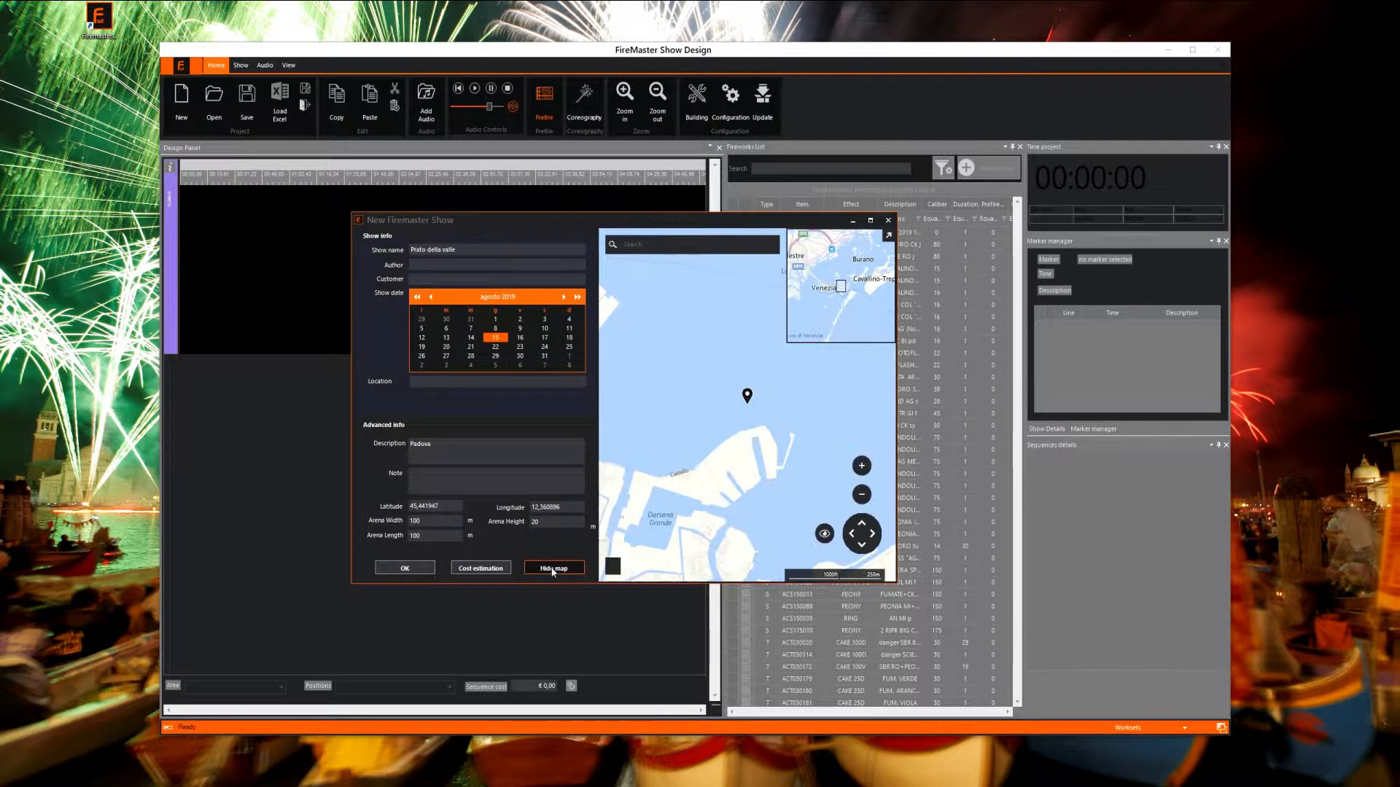
click(655, 245)
text(padova)
key(Return)
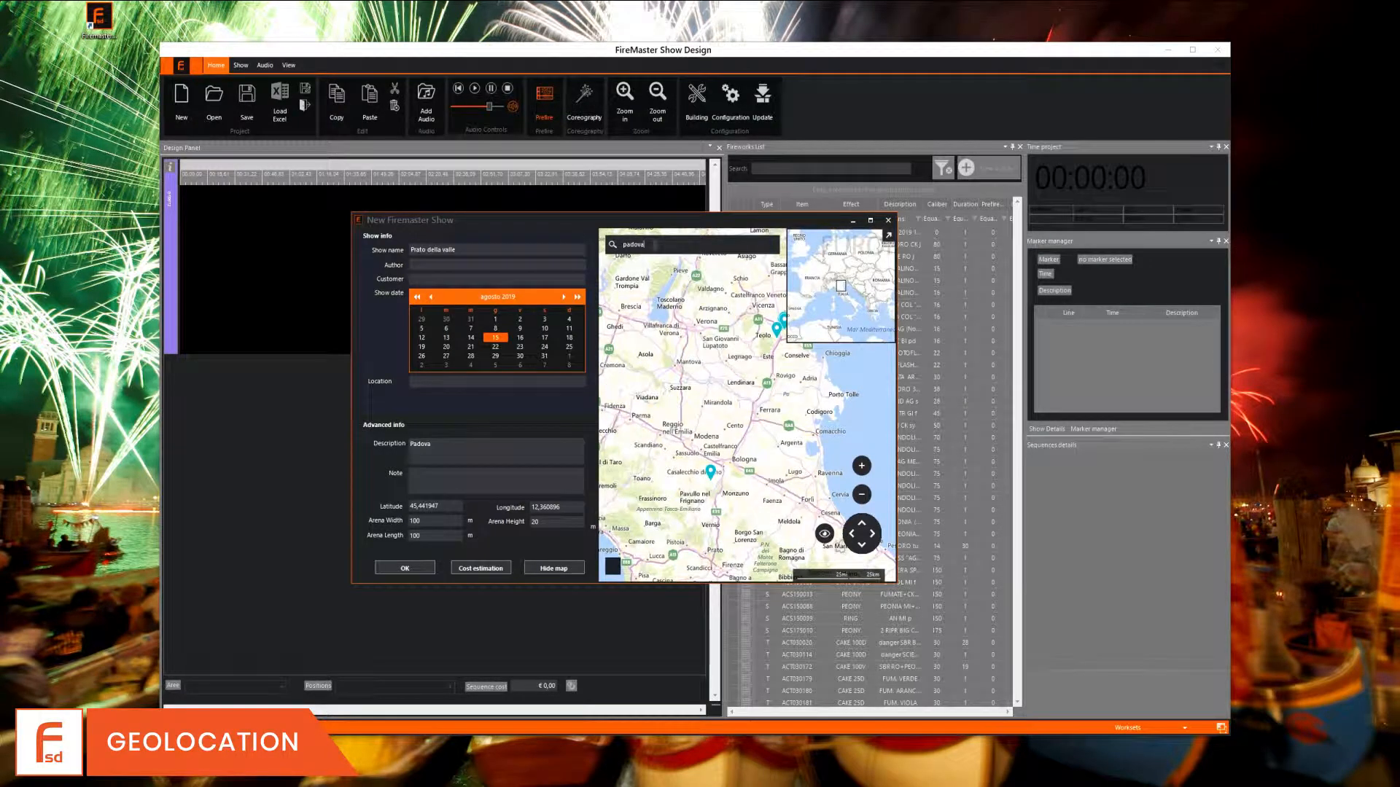
text(prato della valle)
key(Return)
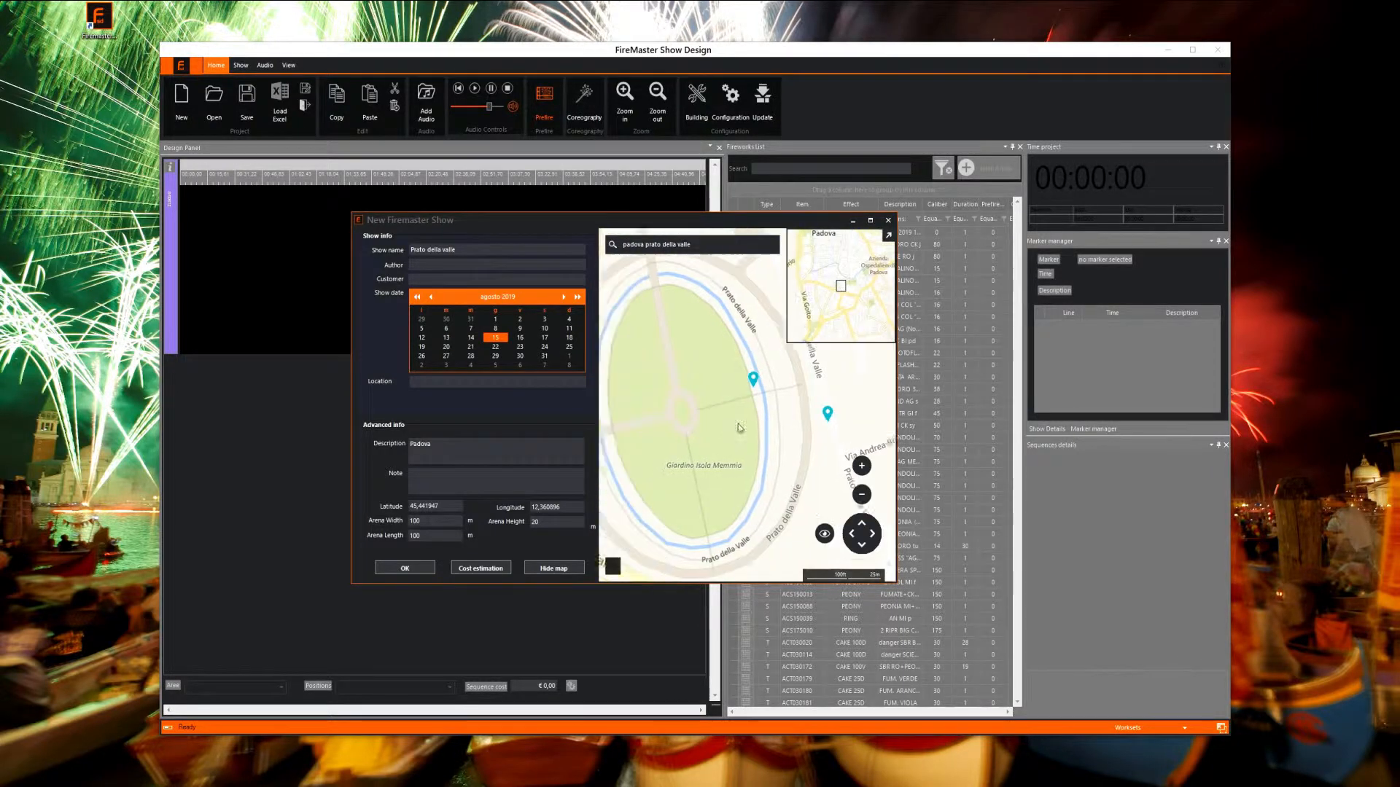
click(729, 420)
scroll(731, 420, down, 3)
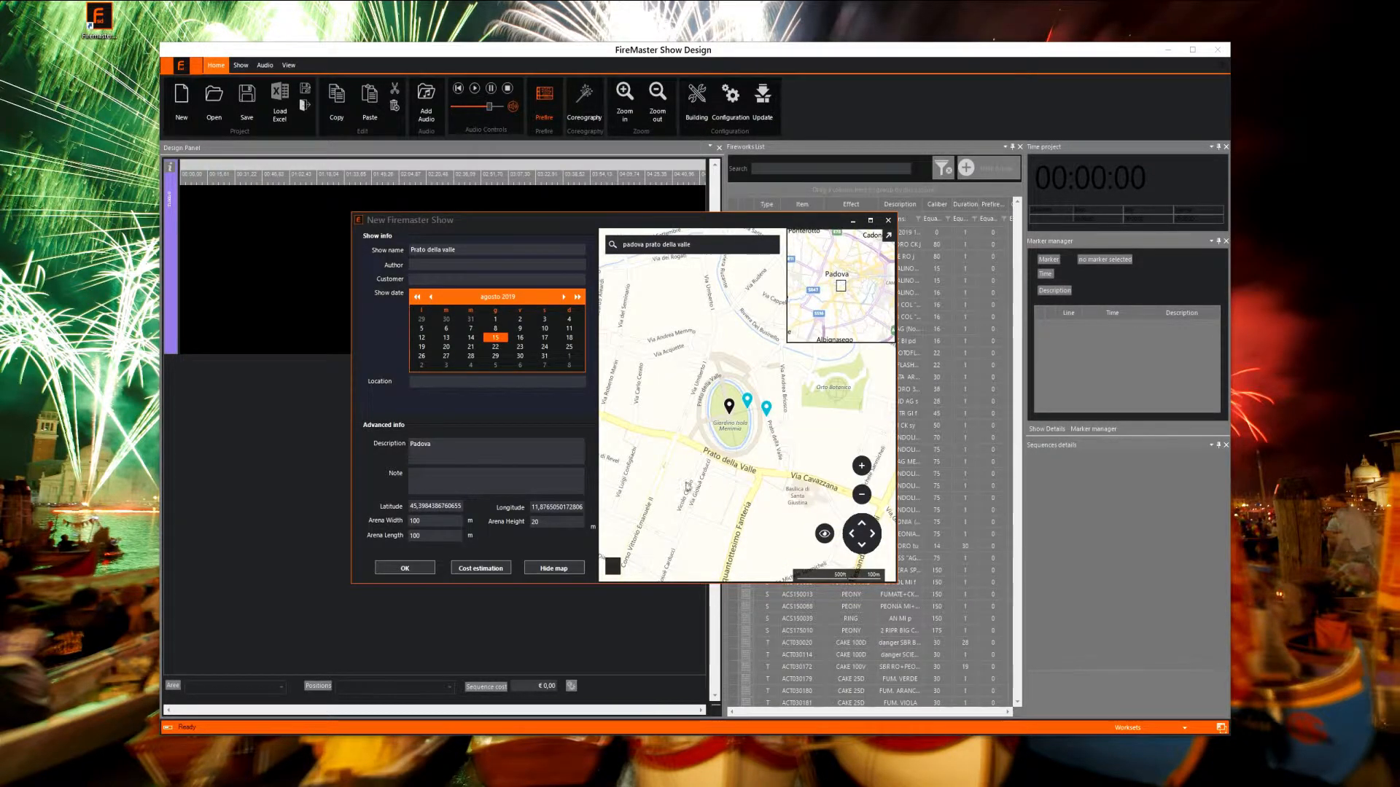
In the cost estimation, set the show budget to €10,000 and add cost A1, Mat Pirotecnico 16 minuti, with a total of €6,000.
click(491, 569)
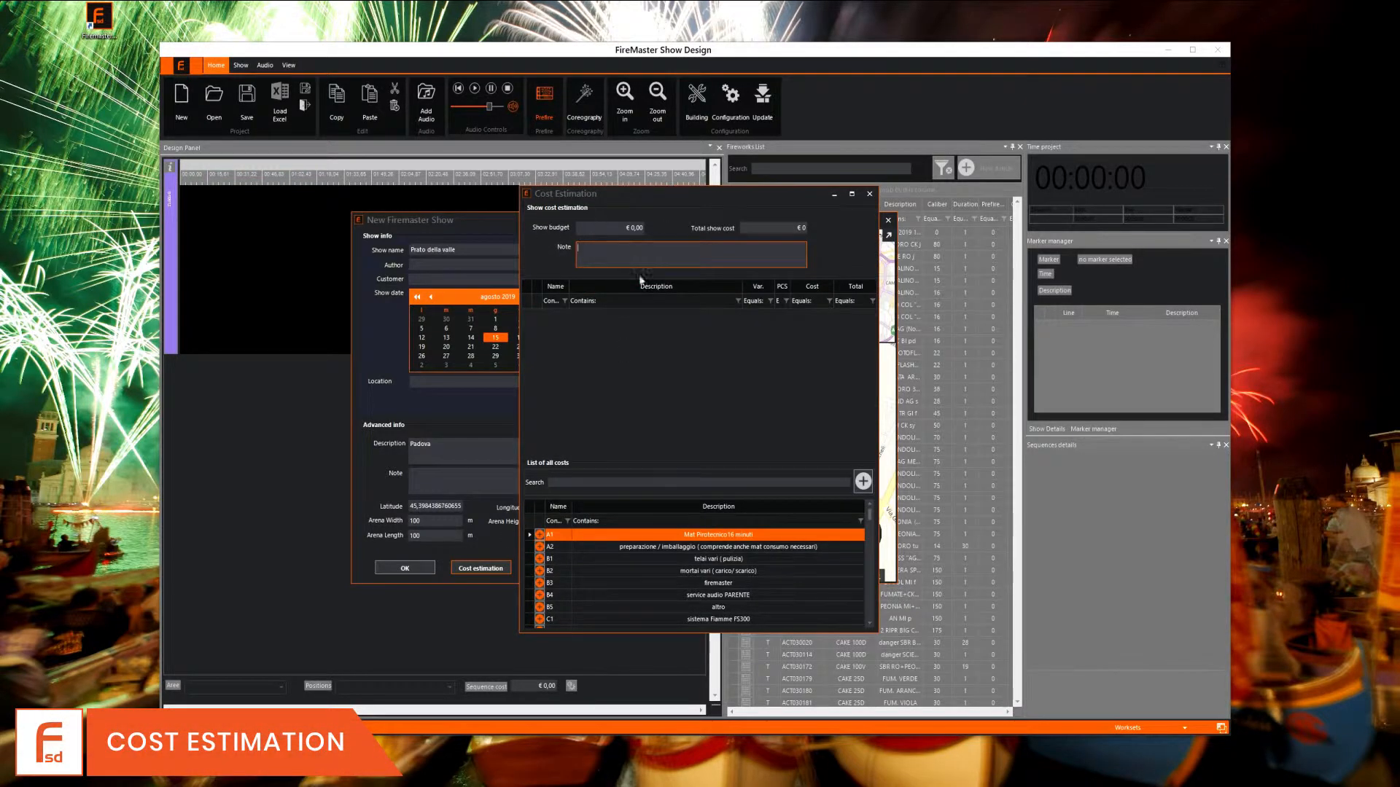
click(632, 228)
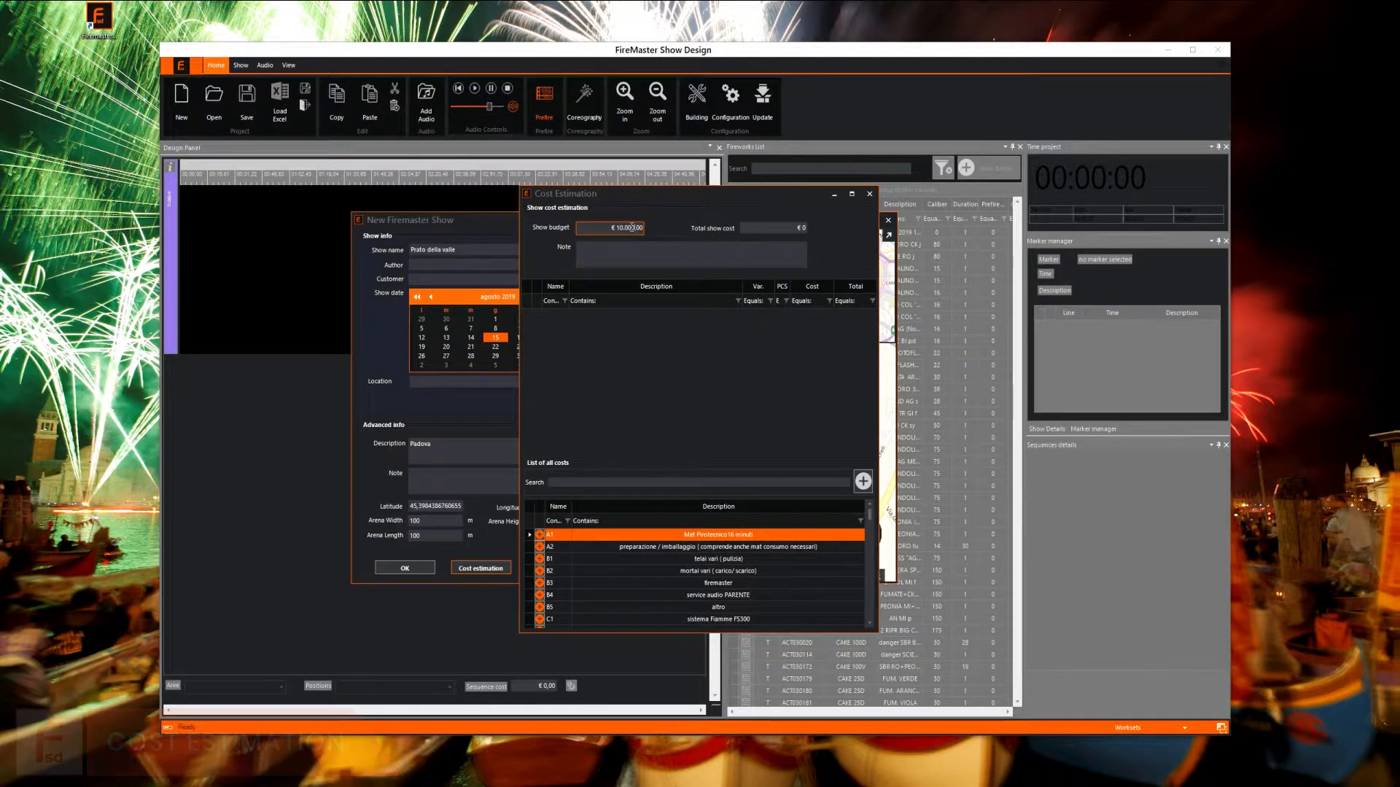
click(539, 535)
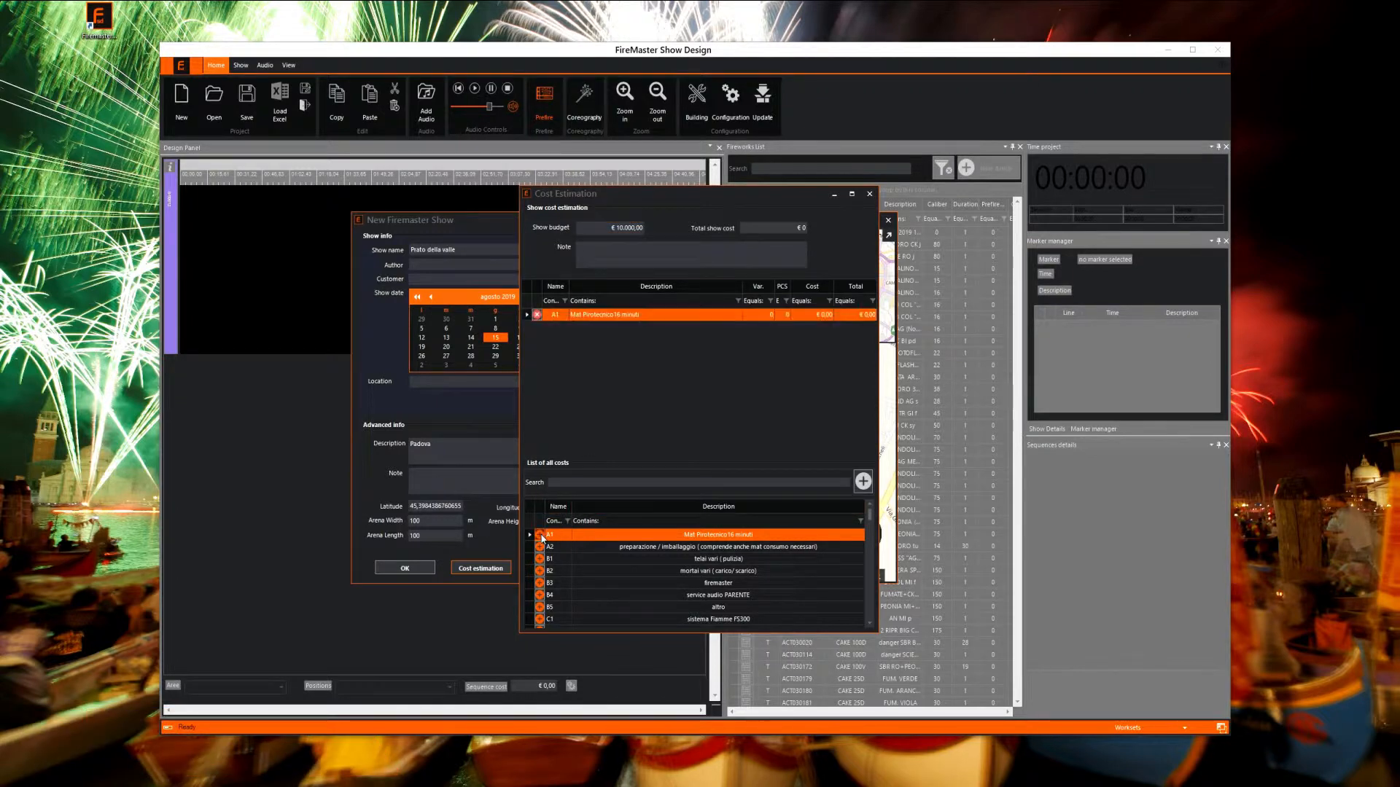
click(859, 315)
text(60)
key(Return)
Add cost B4, service audio PARENTE, to the estimate with a total of €700.
click(539, 595)
click(866, 327)
text(1)
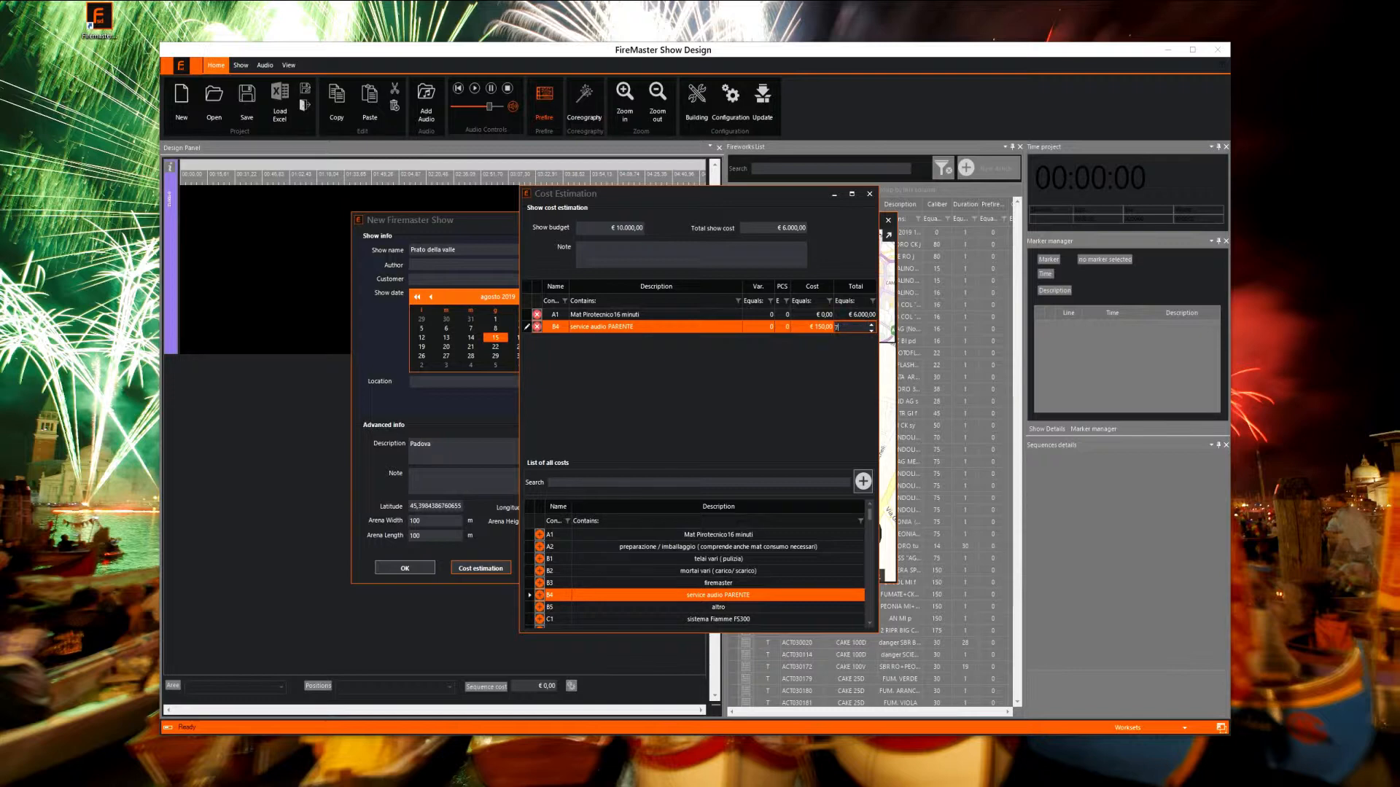
text(0.0)
Add cost B5, altro, with a total of €800 and finish creating the show.
click(540, 608)
click(859, 339)
text(800)
key(Return)
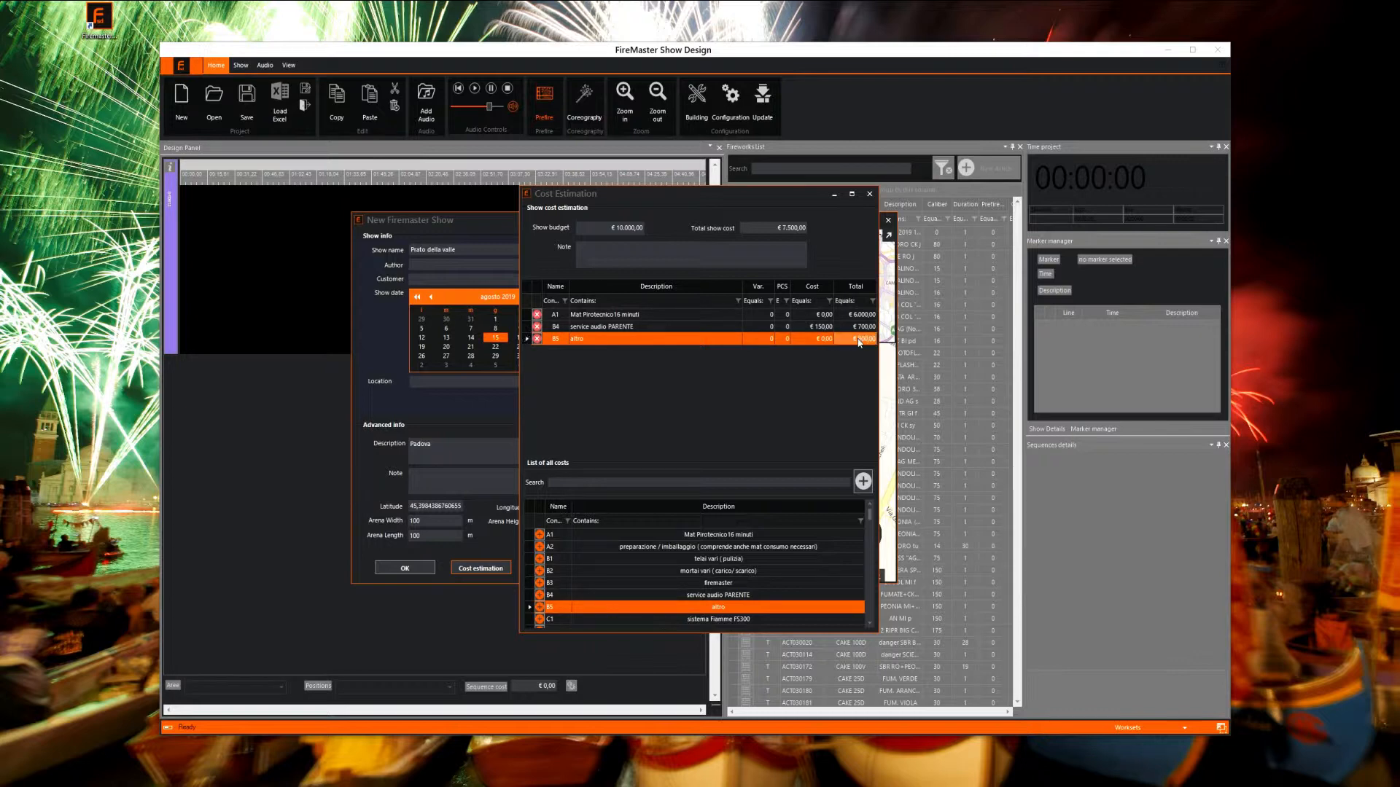
click(870, 193)
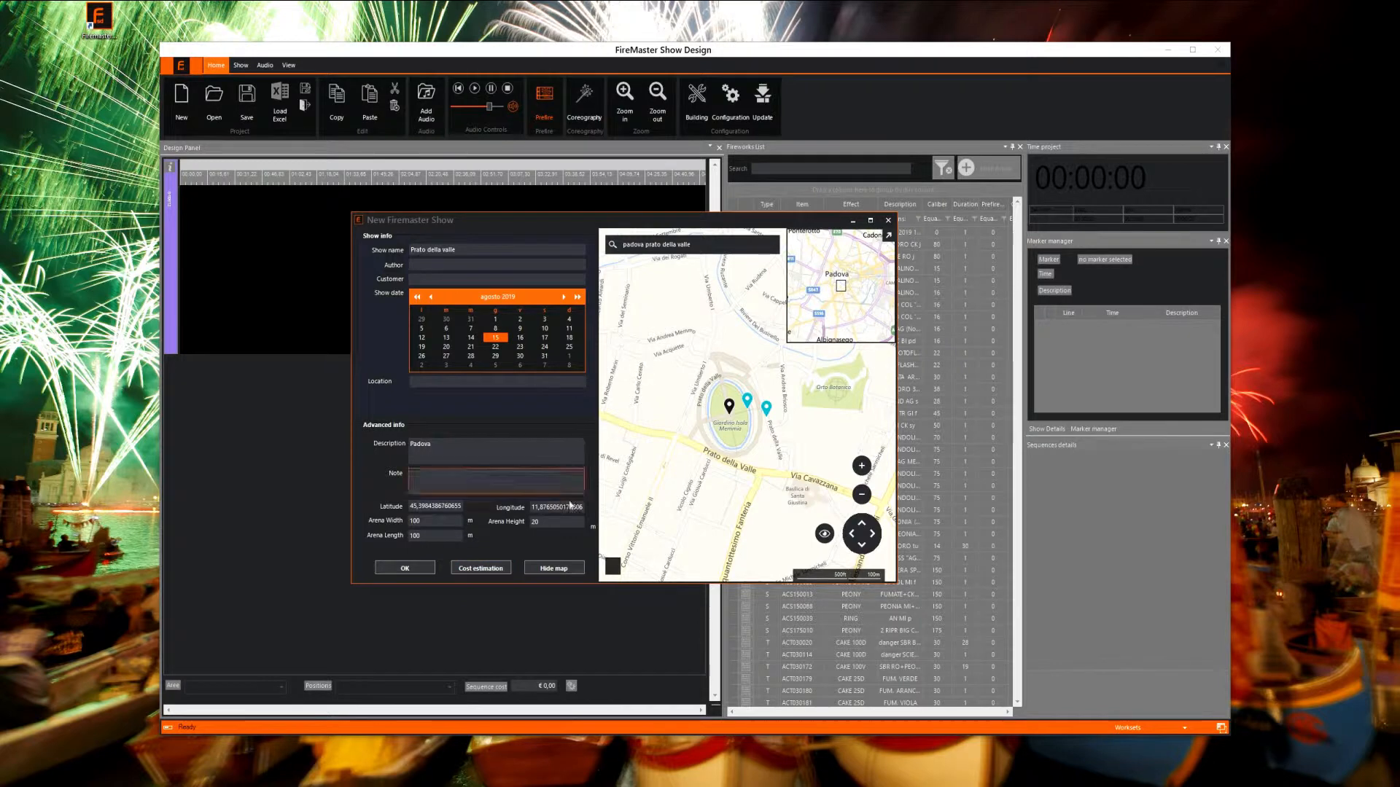
click(404, 571)
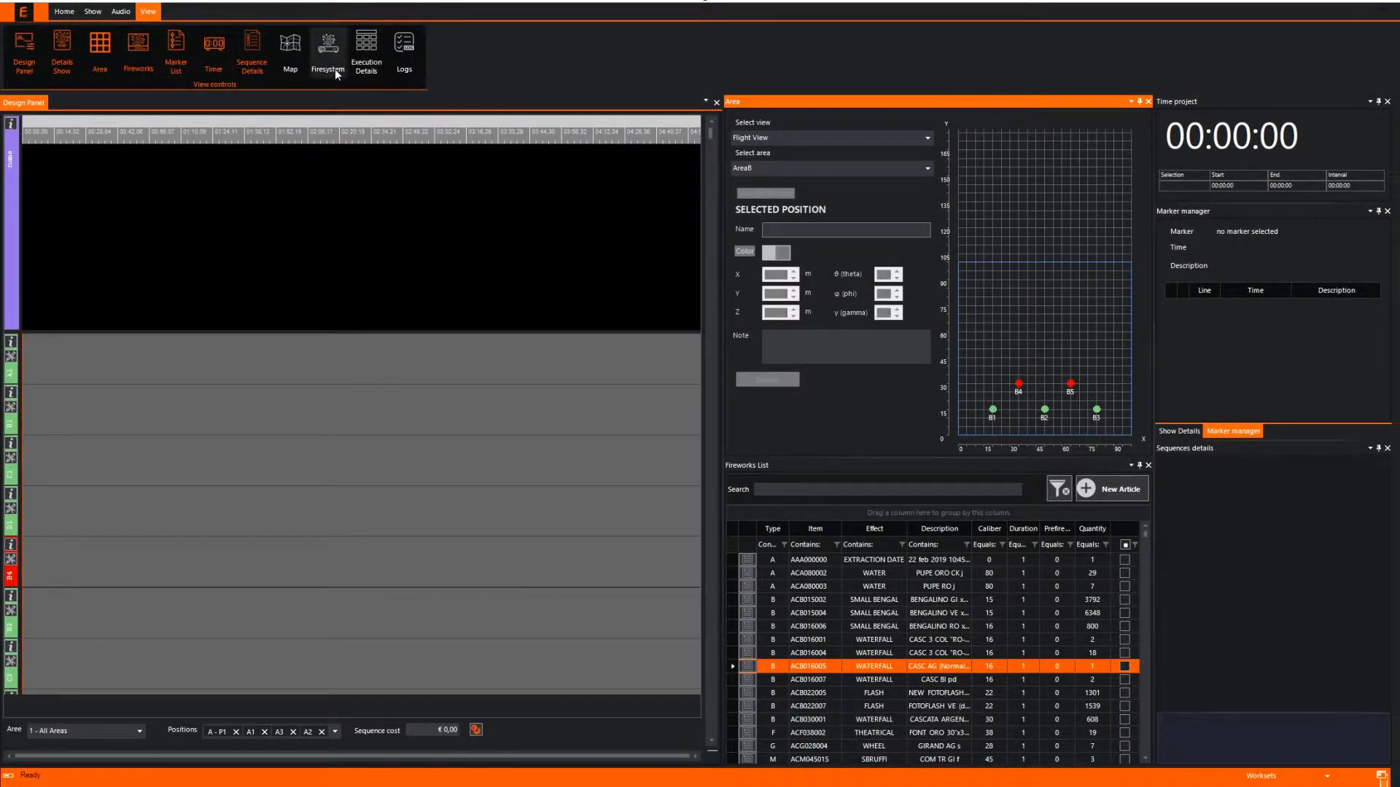
Inspect the show's firing areas on the map, including AreaD and AreaA.
click(294, 64)
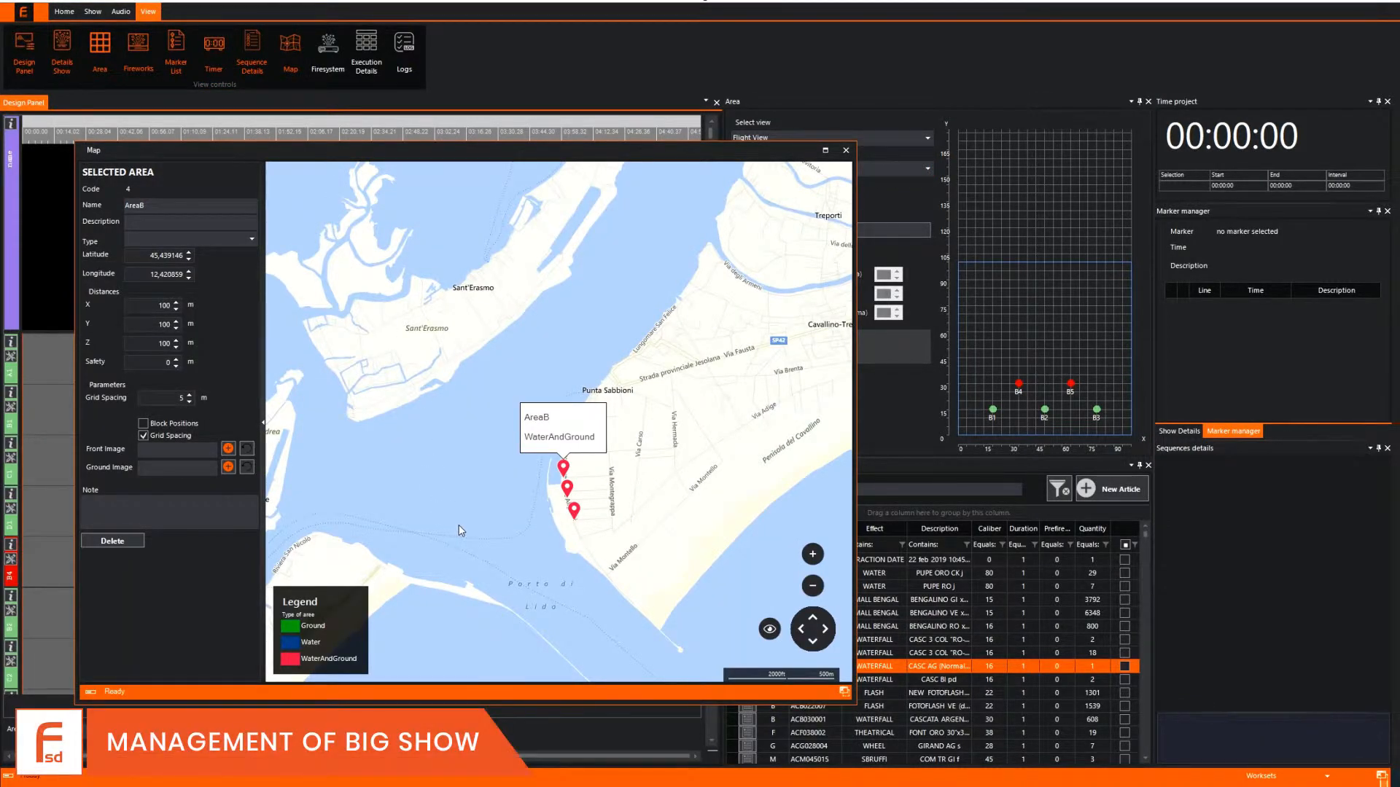
click(568, 487)
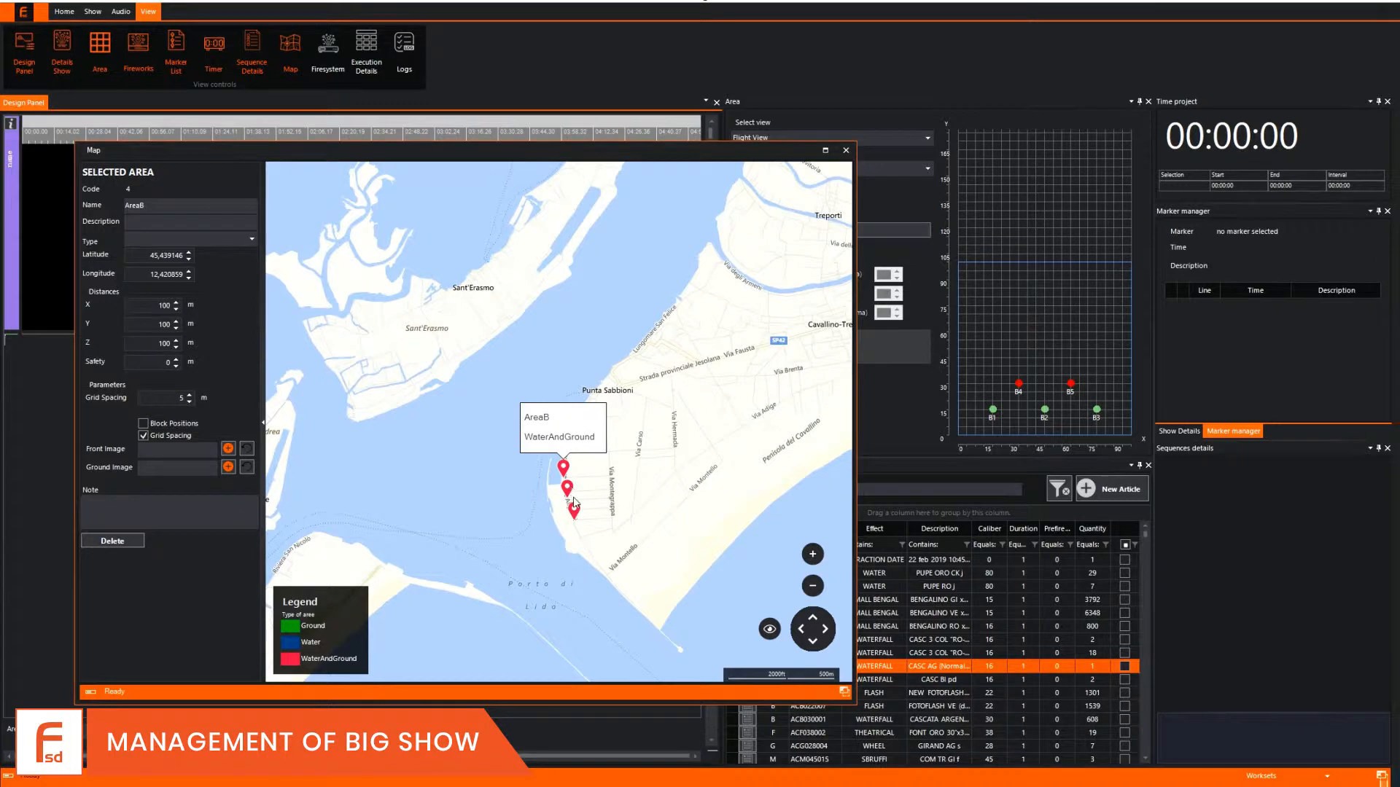
click(574, 508)
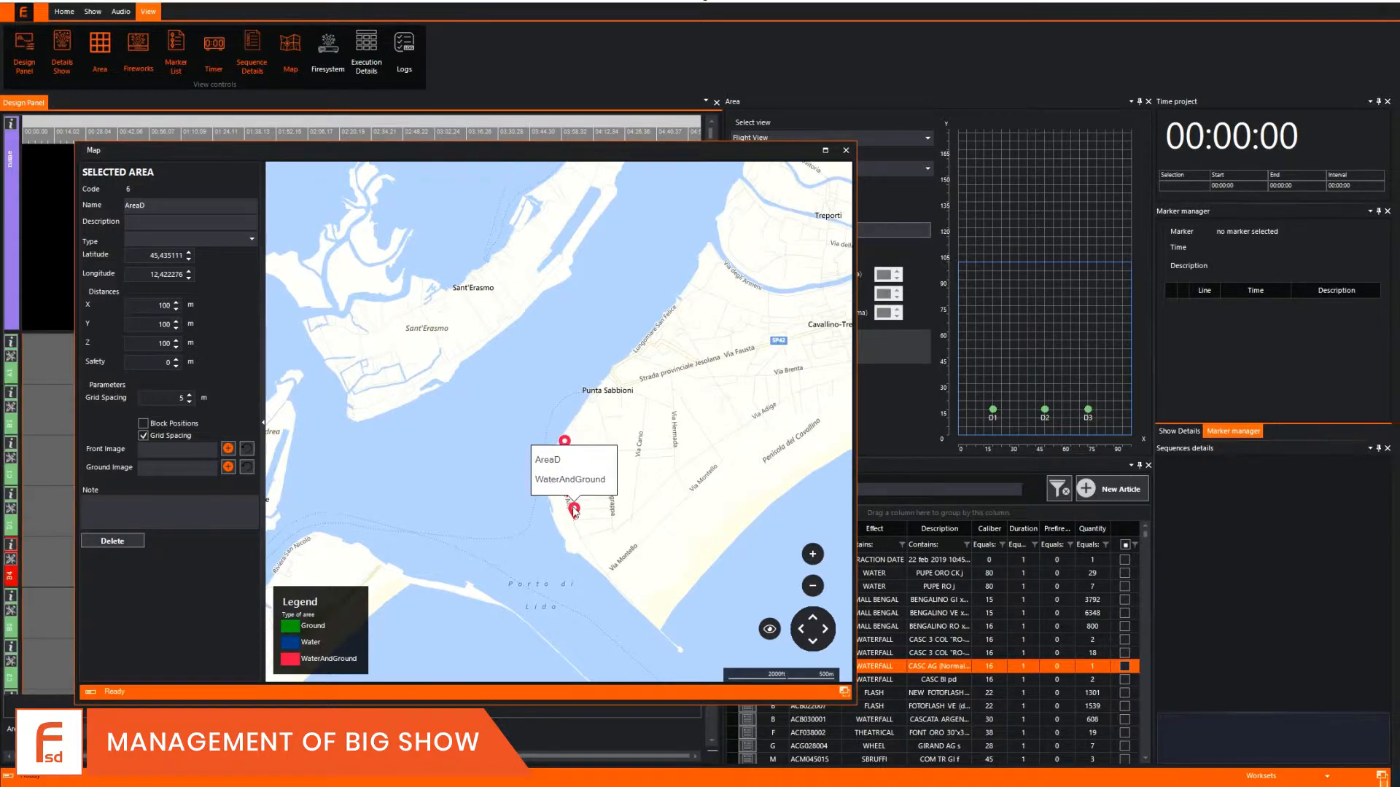
scroll(574, 510, up, 1)
scroll(574, 511, up, 1)
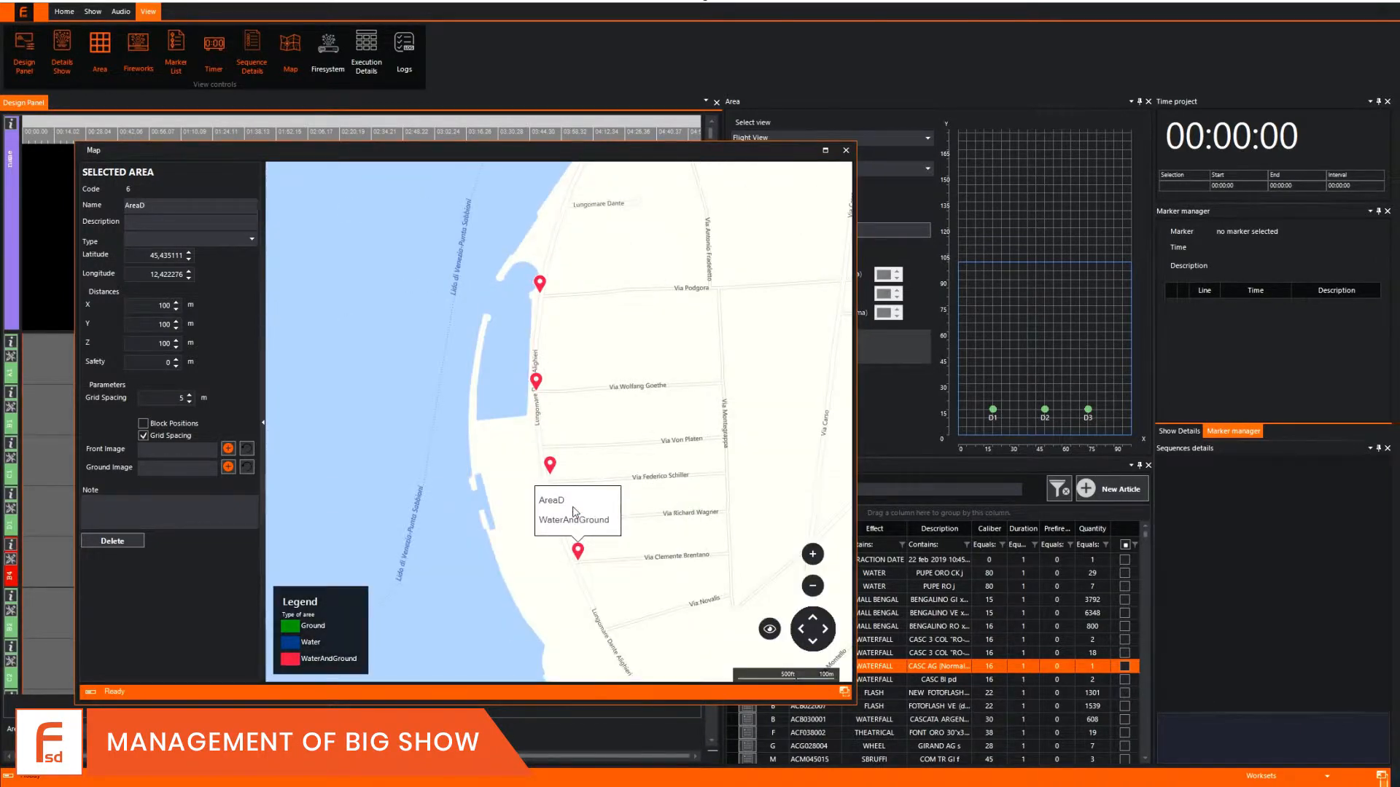
click(540, 284)
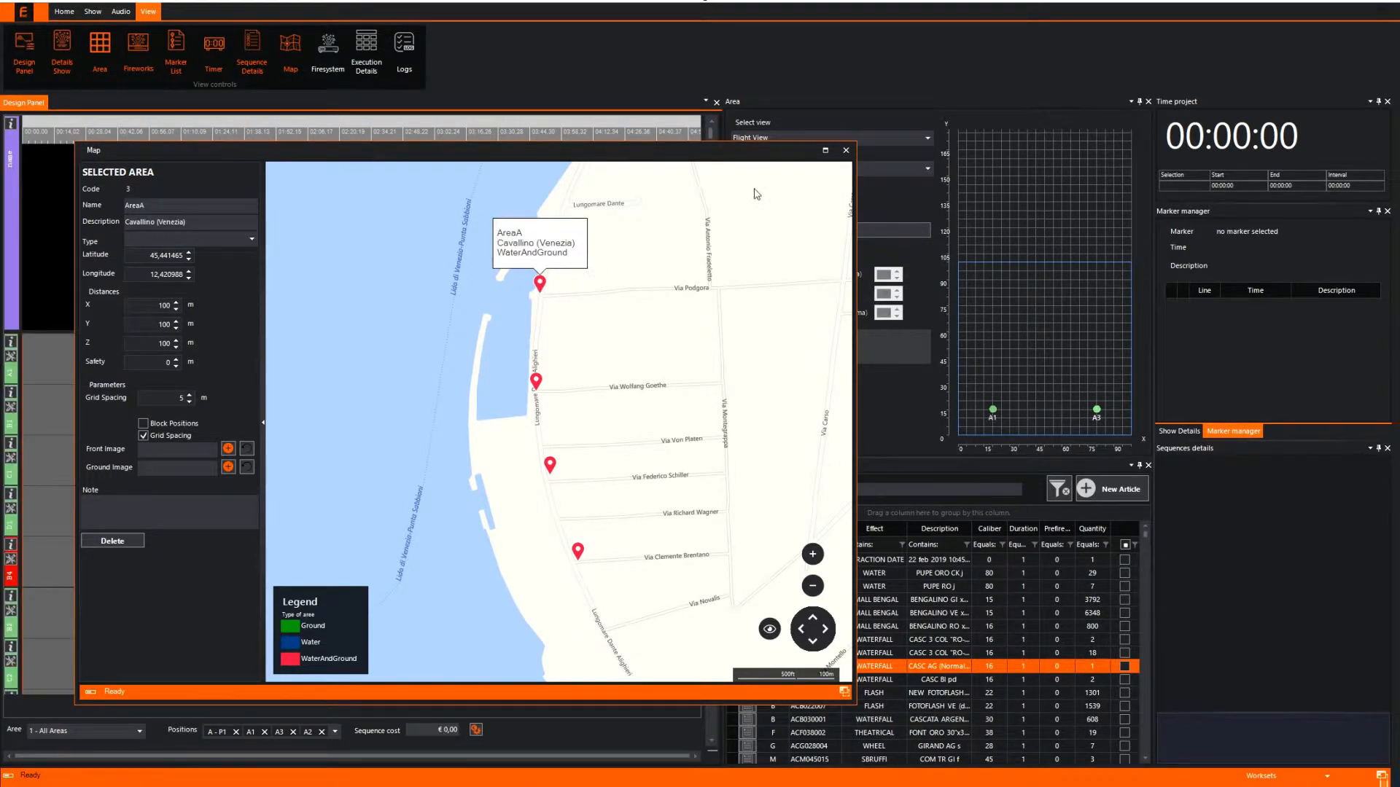
click(846, 152)
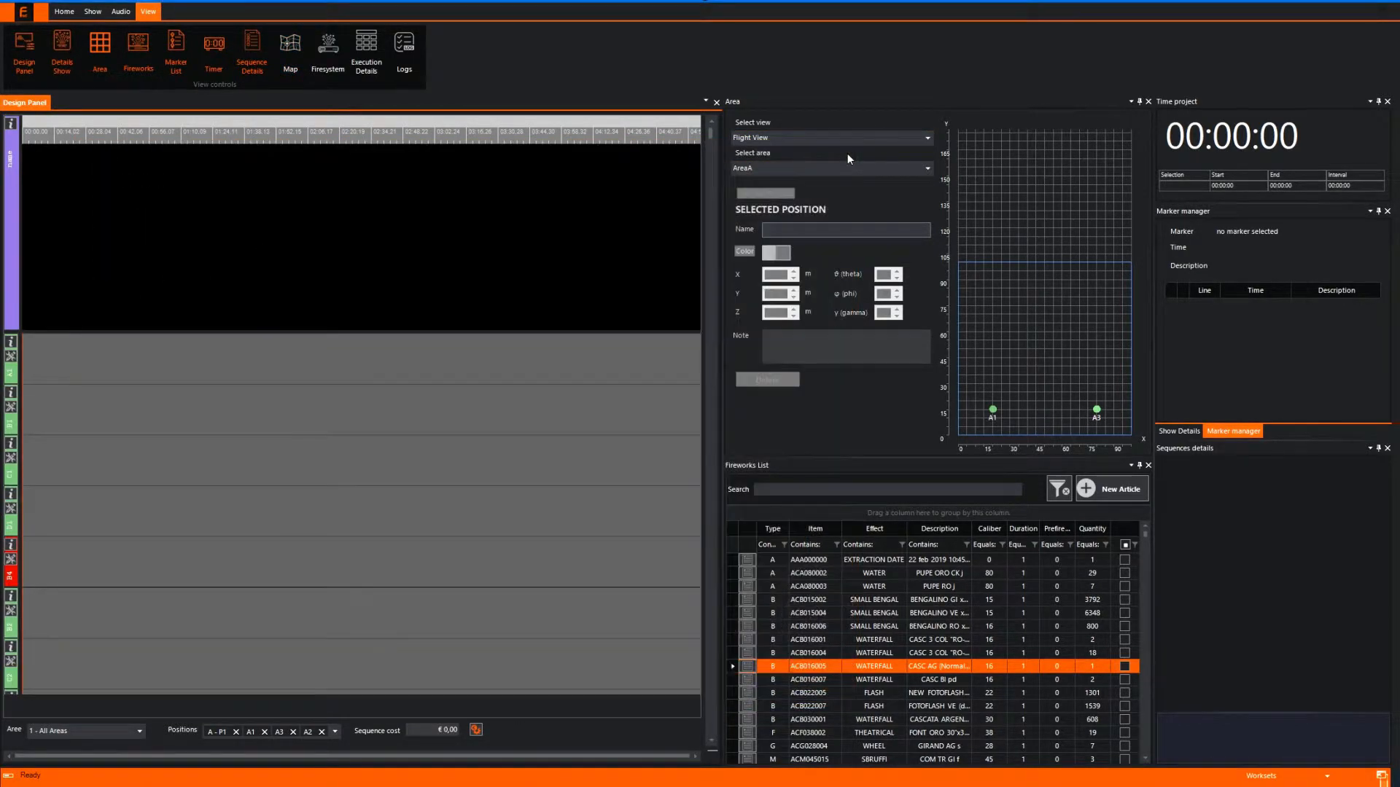
View the firing positions of AreaB and AreaC in the Flight View.
click(864, 172)
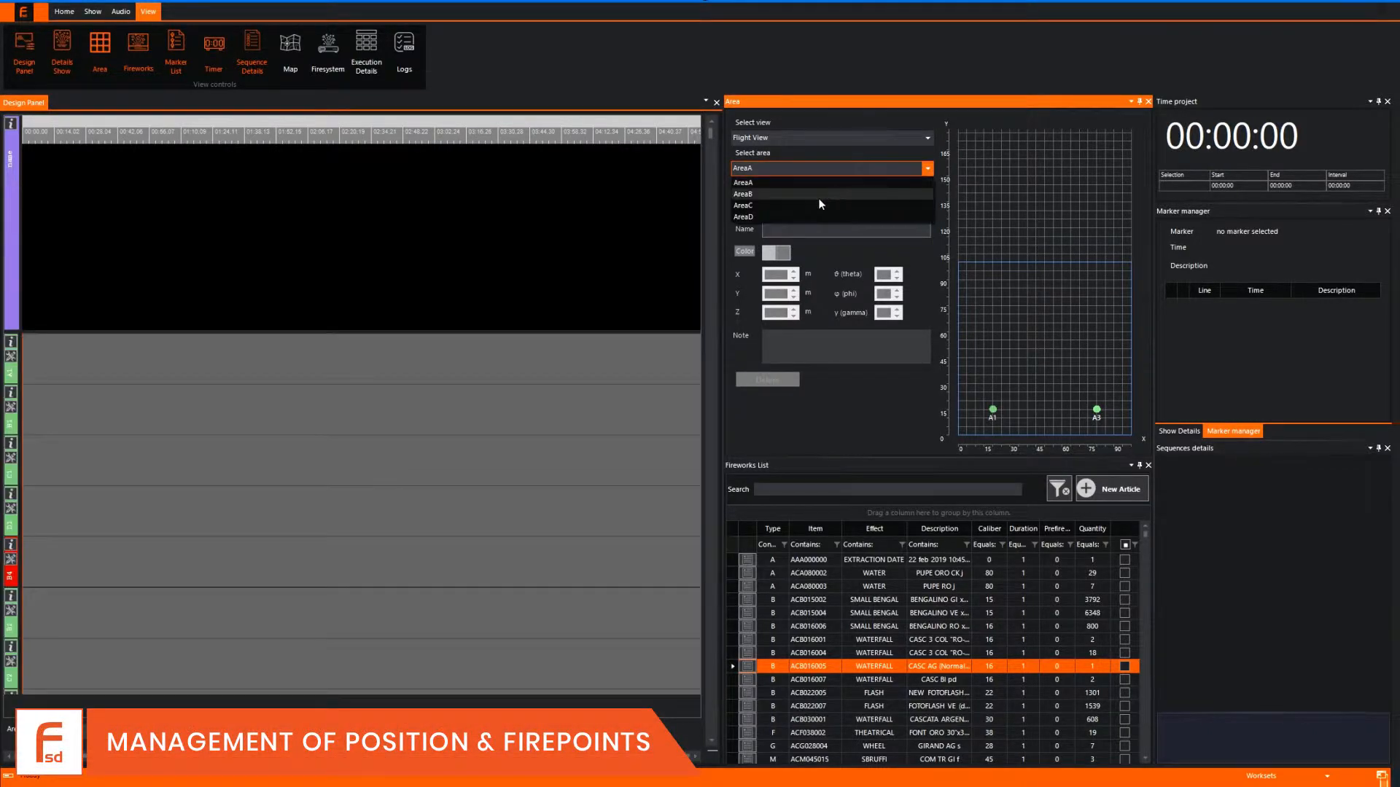
click(813, 193)
click(802, 168)
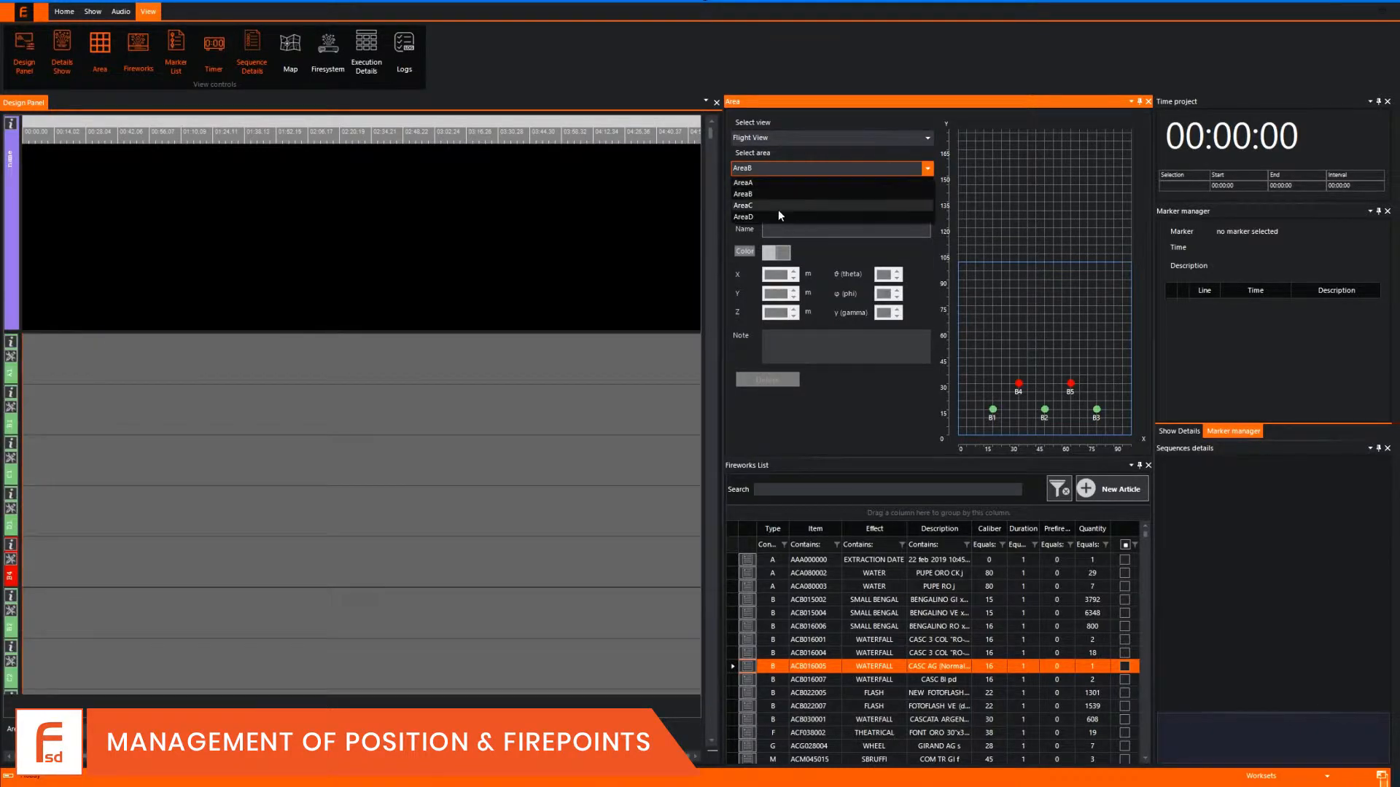
click(777, 206)
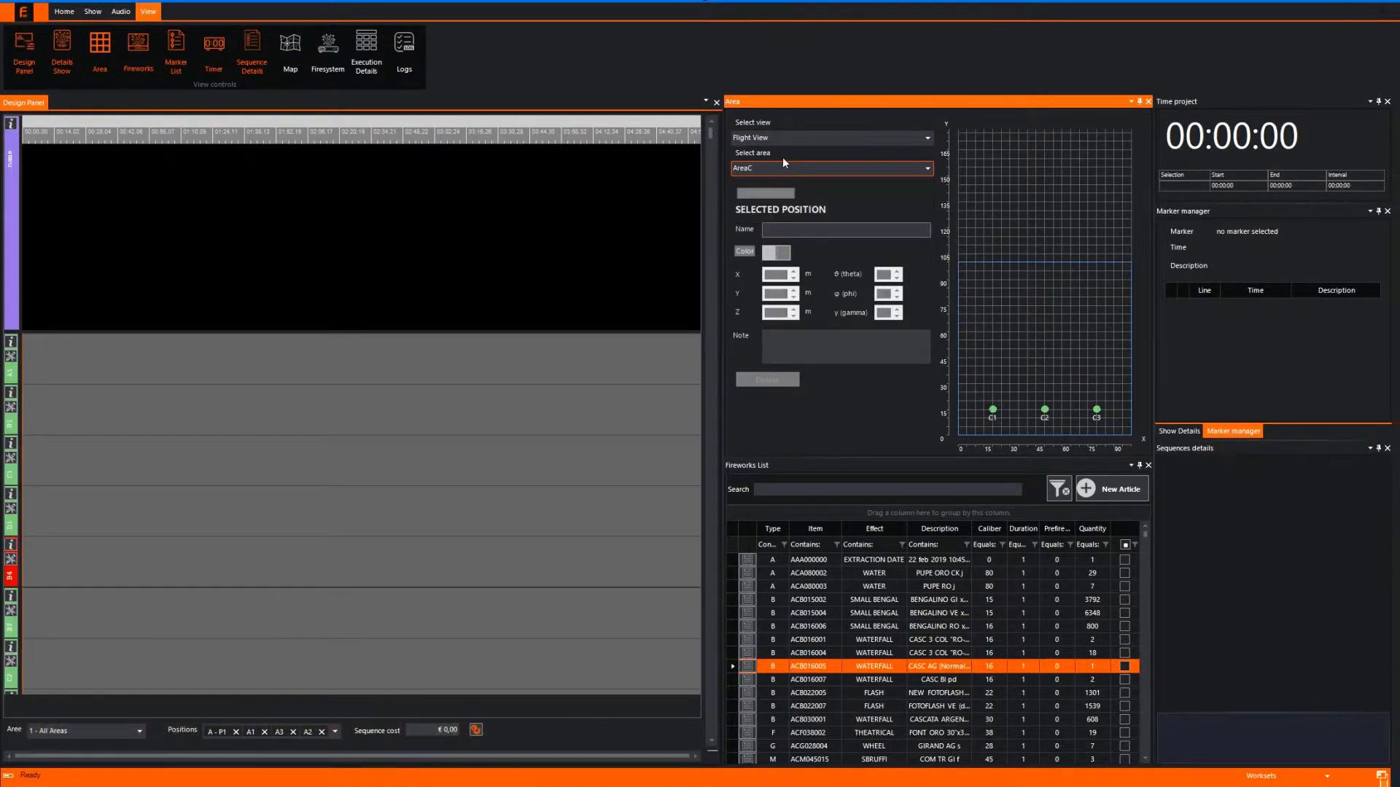
click(768, 166)
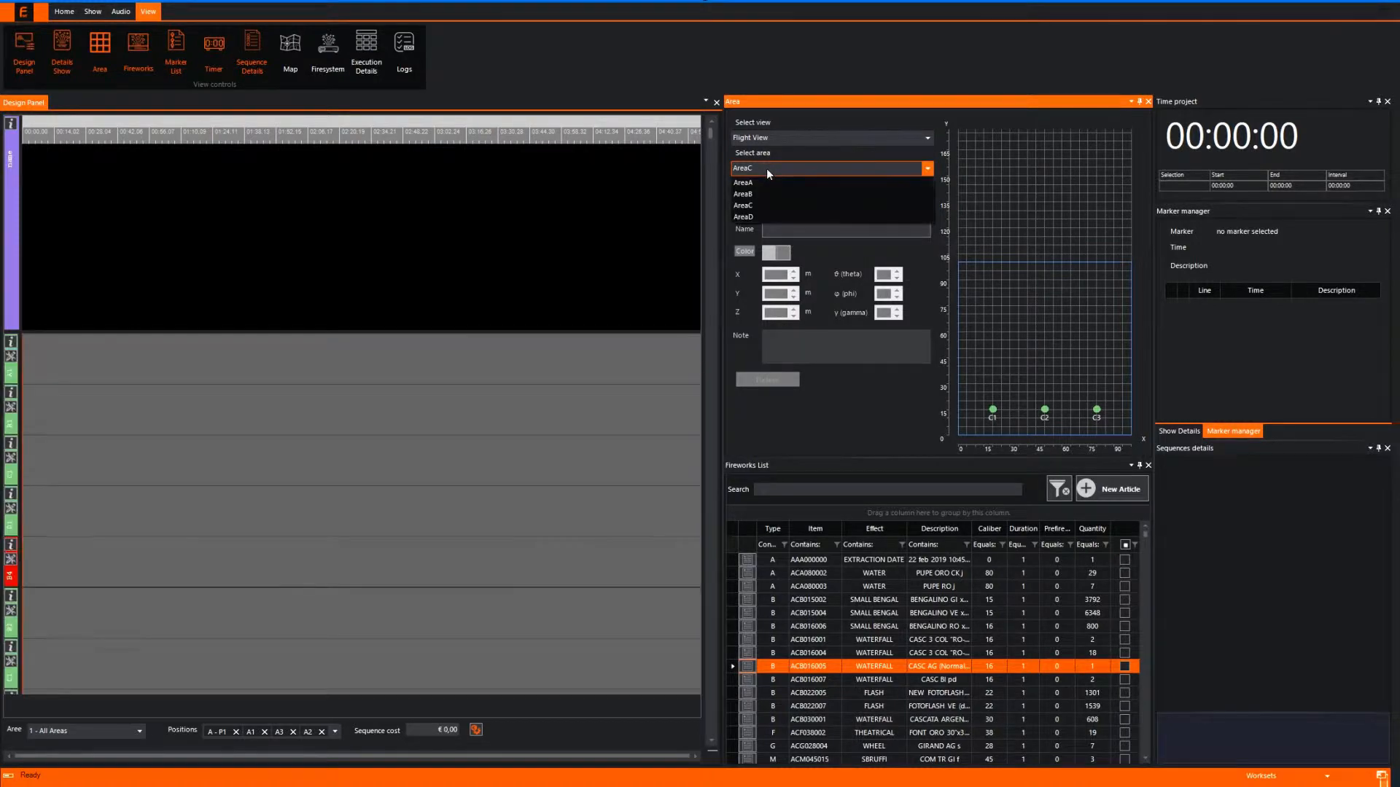
Filter the timeline positions to exclude A - P1, A1, A3 and A2.
click(334, 733)
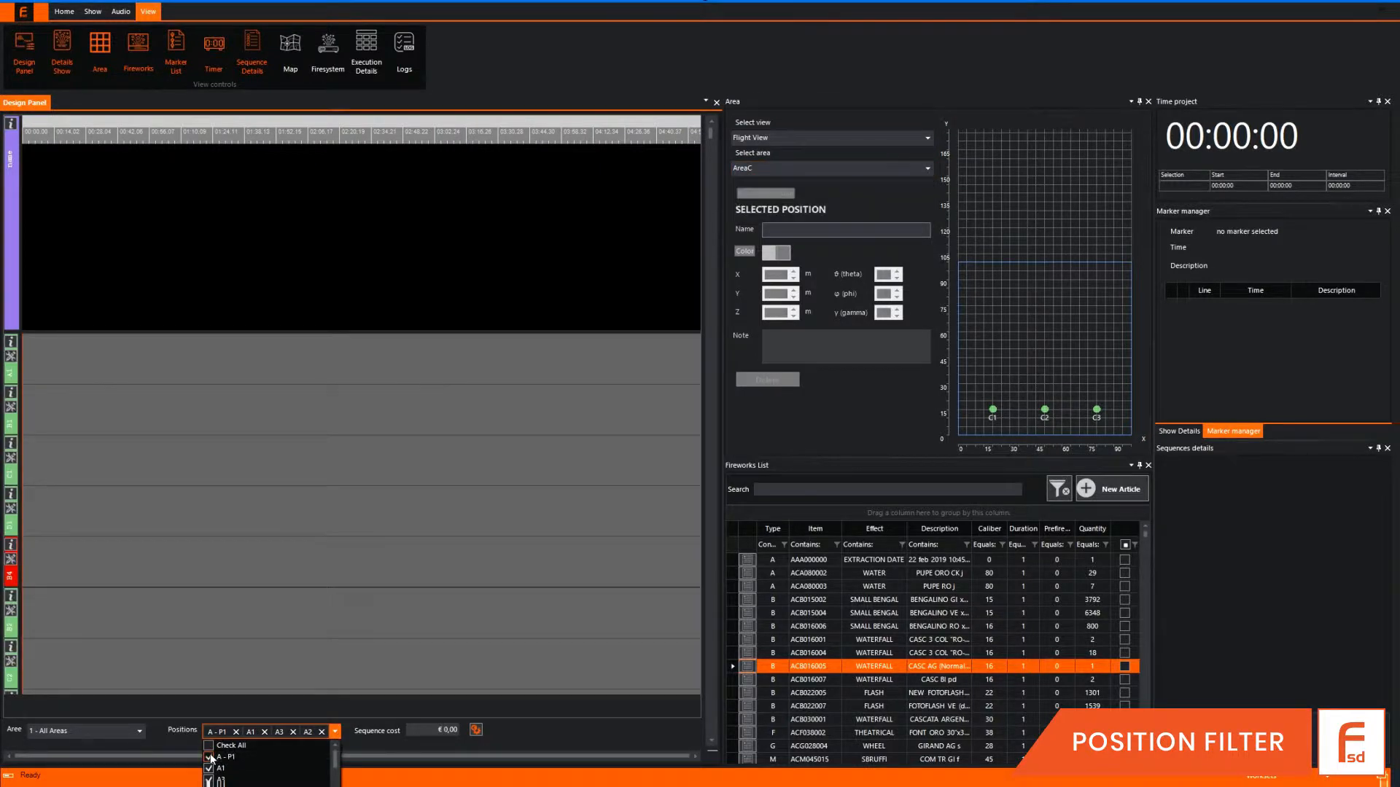
click(211, 761)
click(211, 769)
click(213, 780)
click(220, 780)
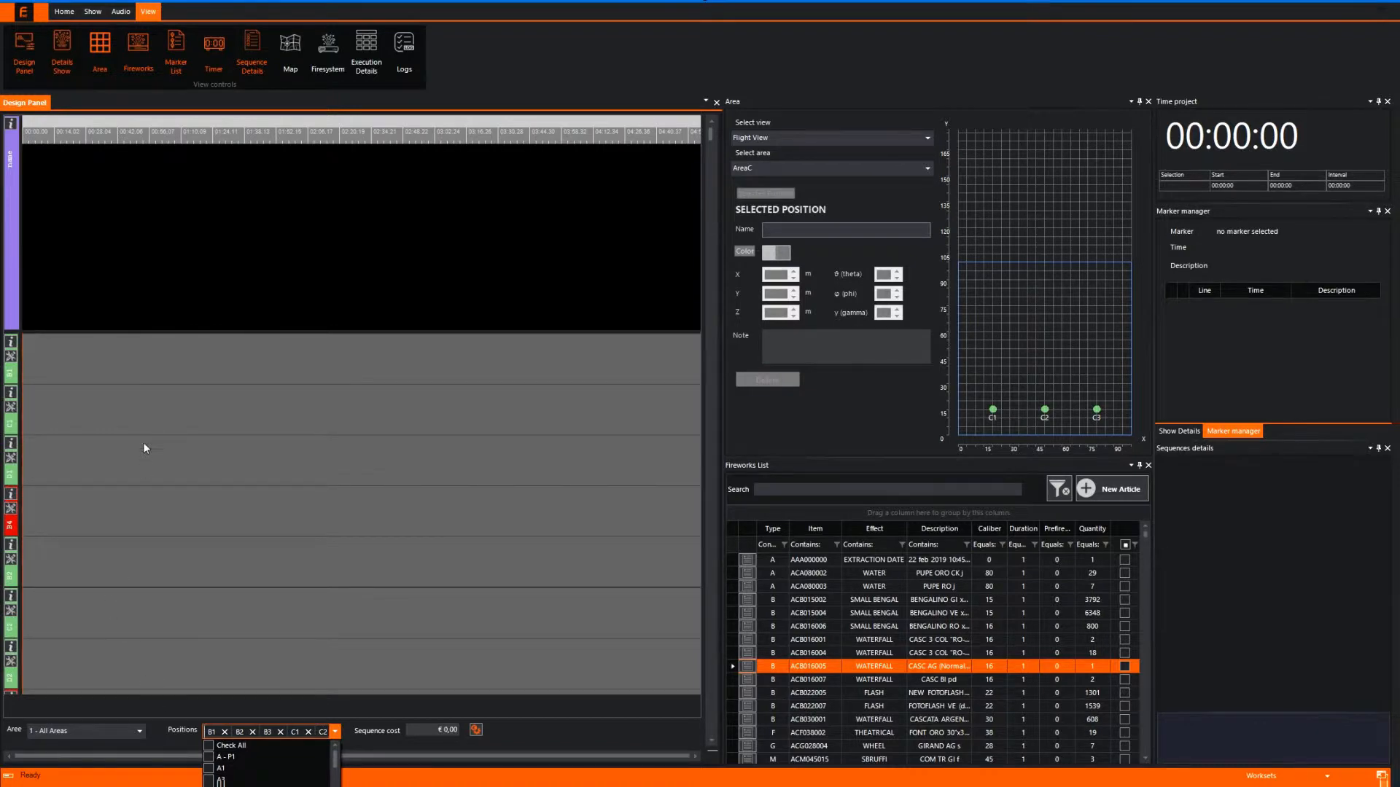
click(11, 495)
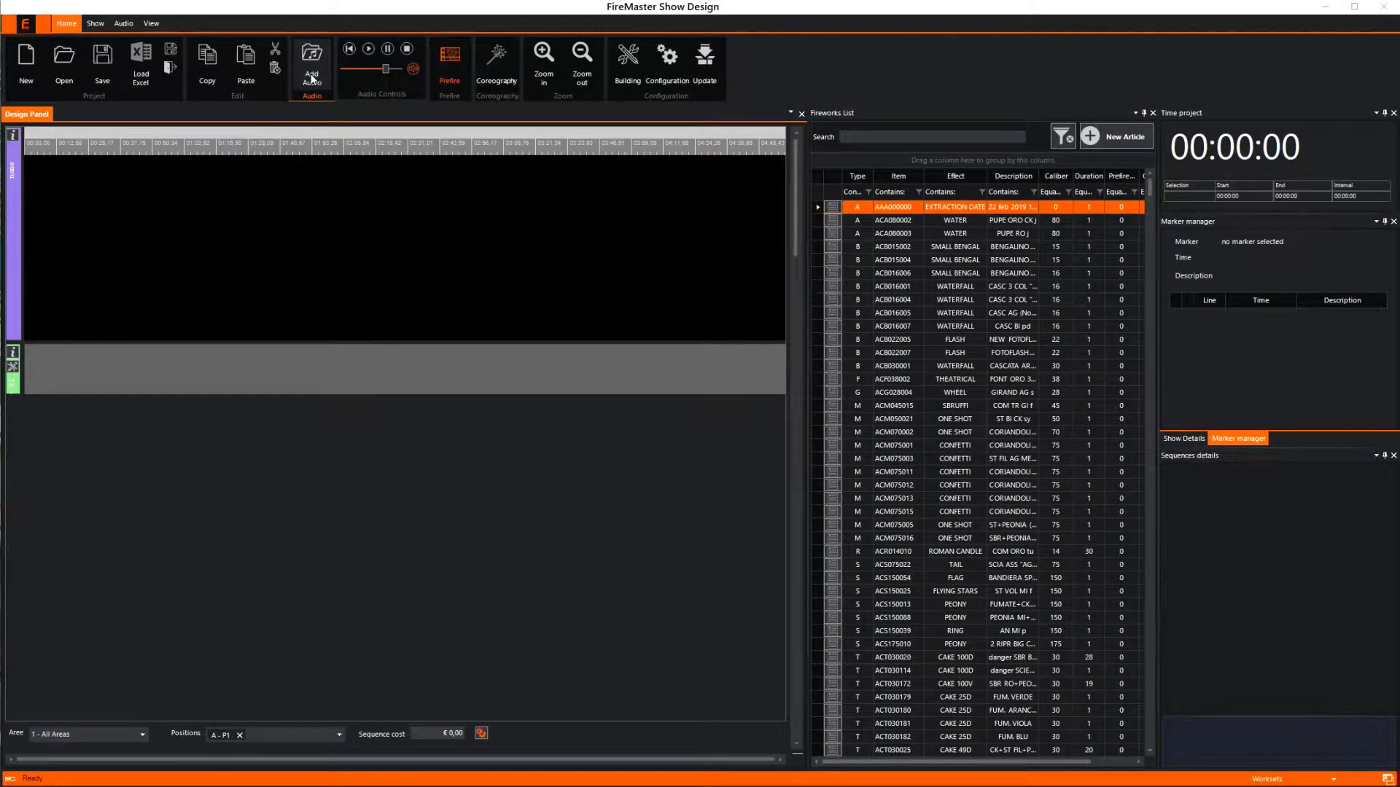
Add the audio file musica marina.wav from the Music folder and load its cue markers.
click(312, 77)
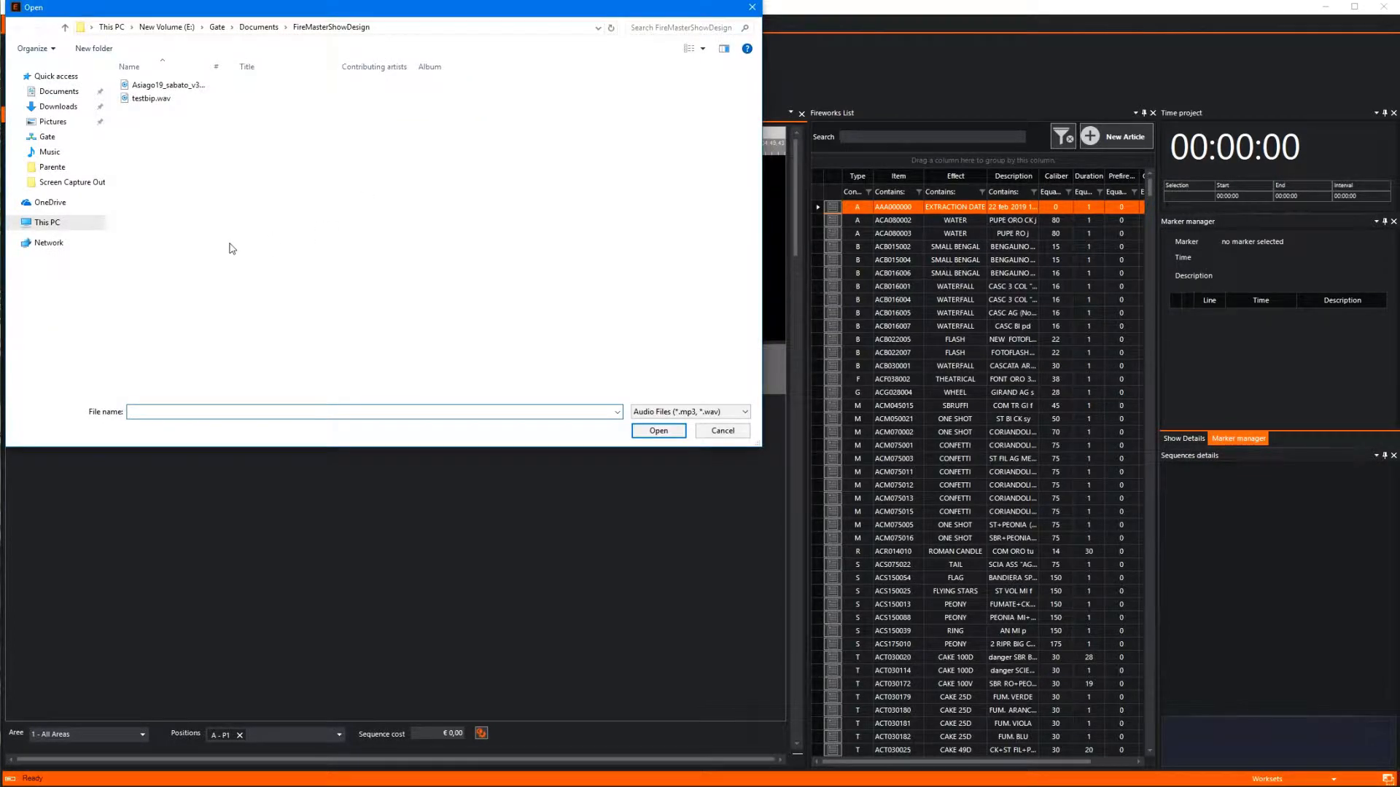
click(57, 155)
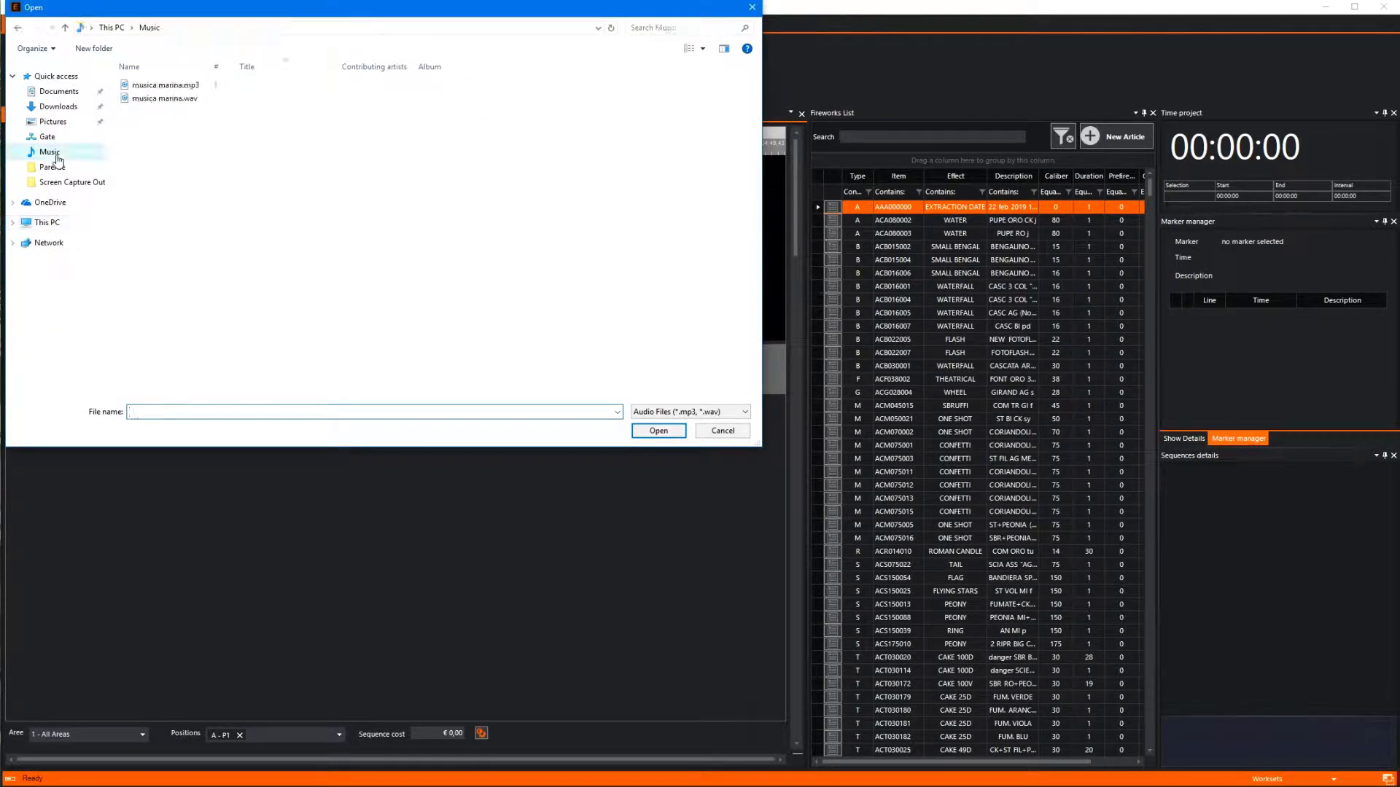
click(165, 100)
click(653, 433)
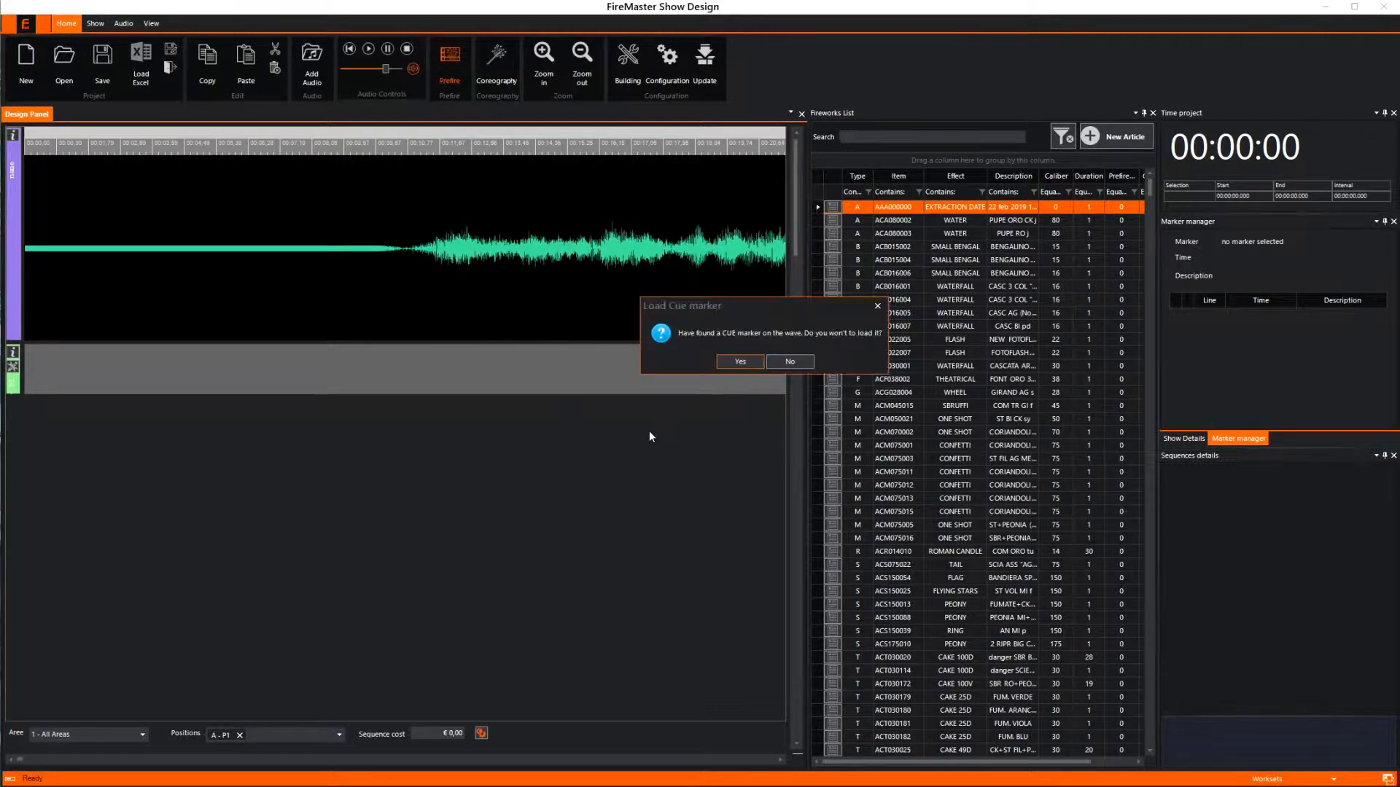
click(740, 362)
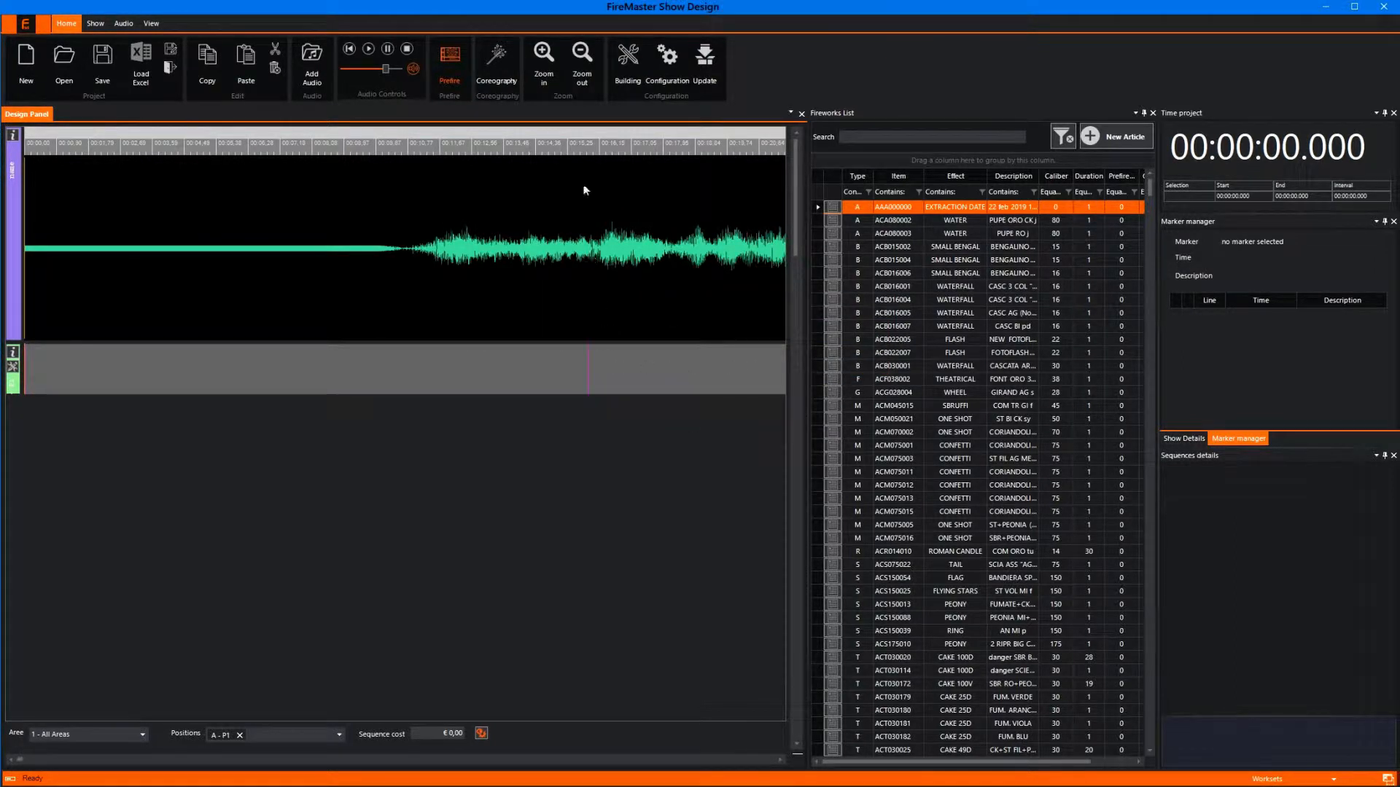
Examine the loaded cue markers along the waveform and their times in the marker list.
click(576, 62)
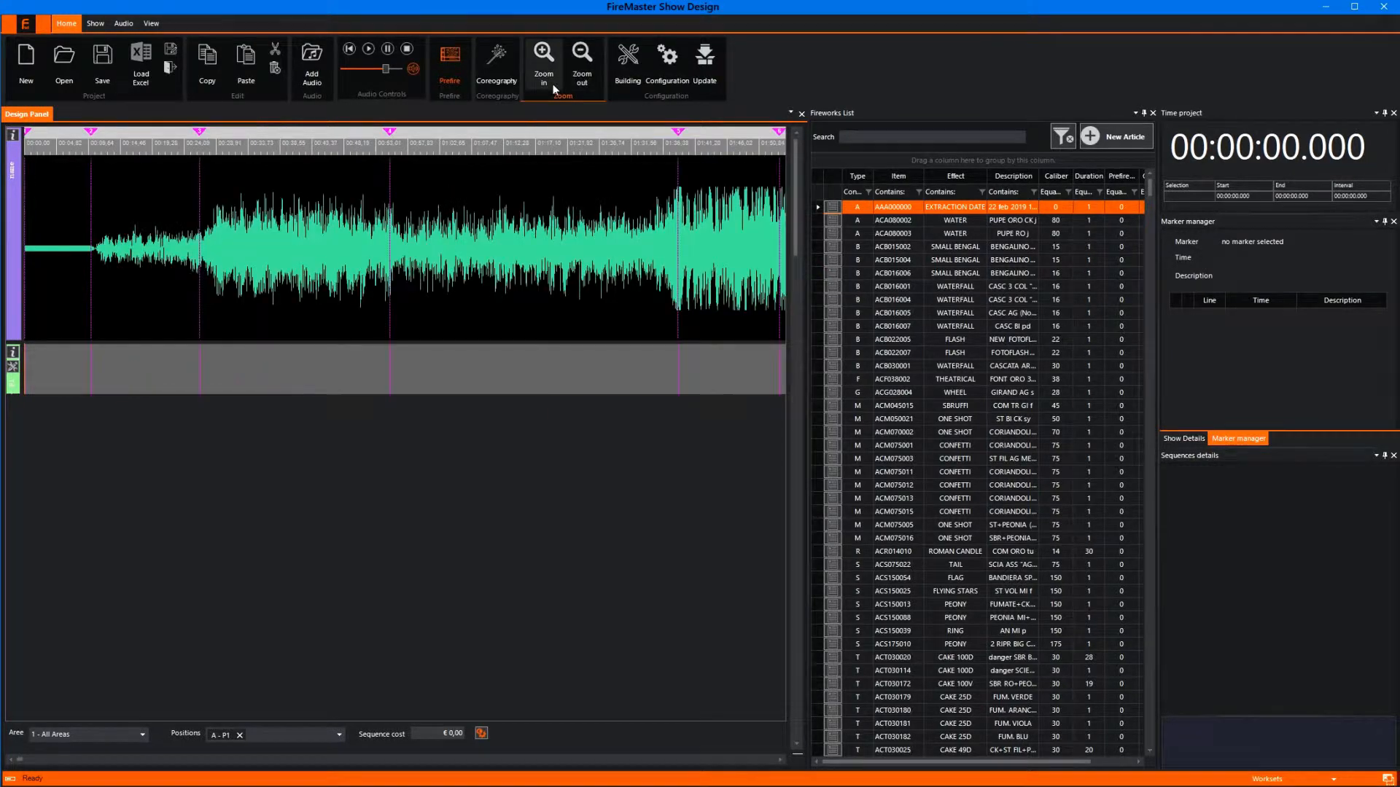
click(390, 133)
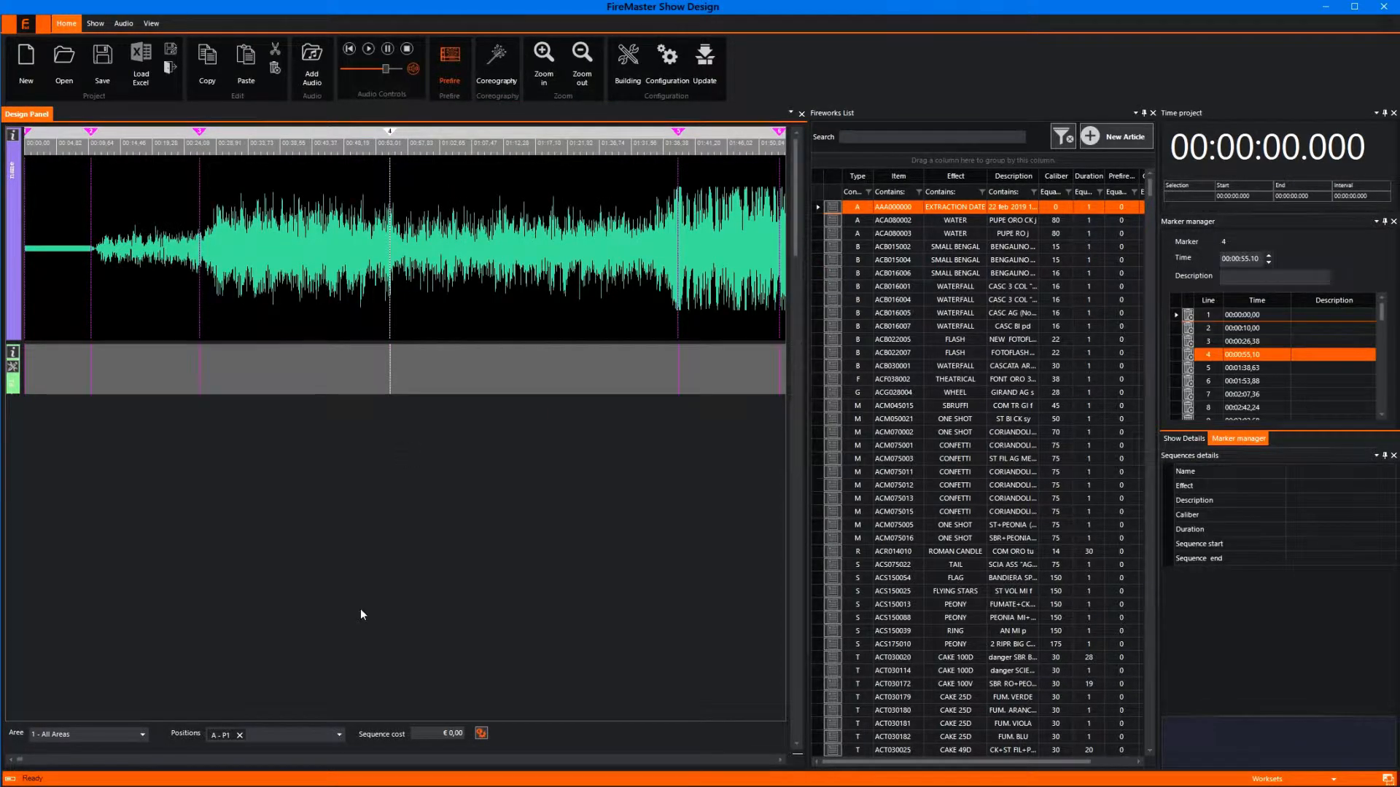
click(577, 75)
click(575, 73)
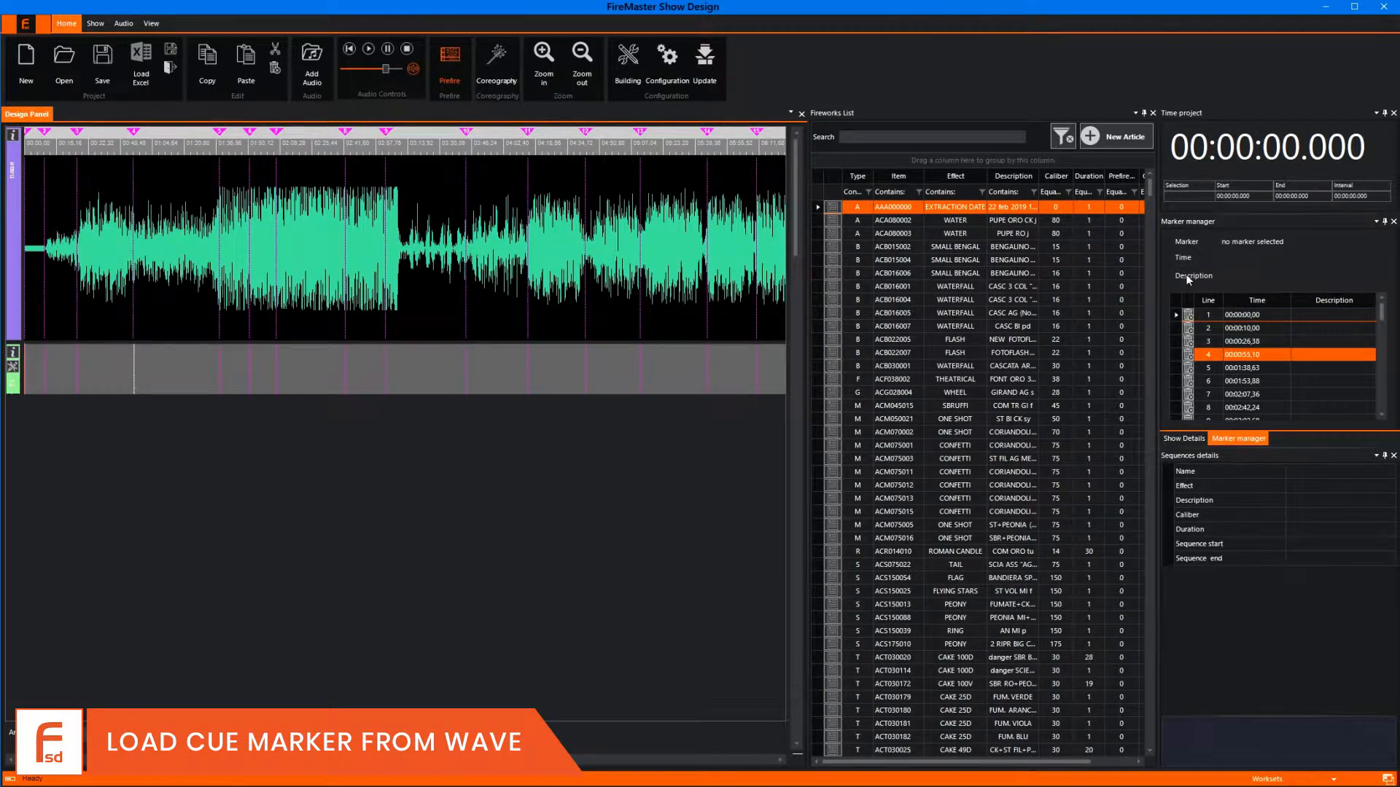
scroll(1248, 357, down, 3)
scroll(1248, 357, down, 6)
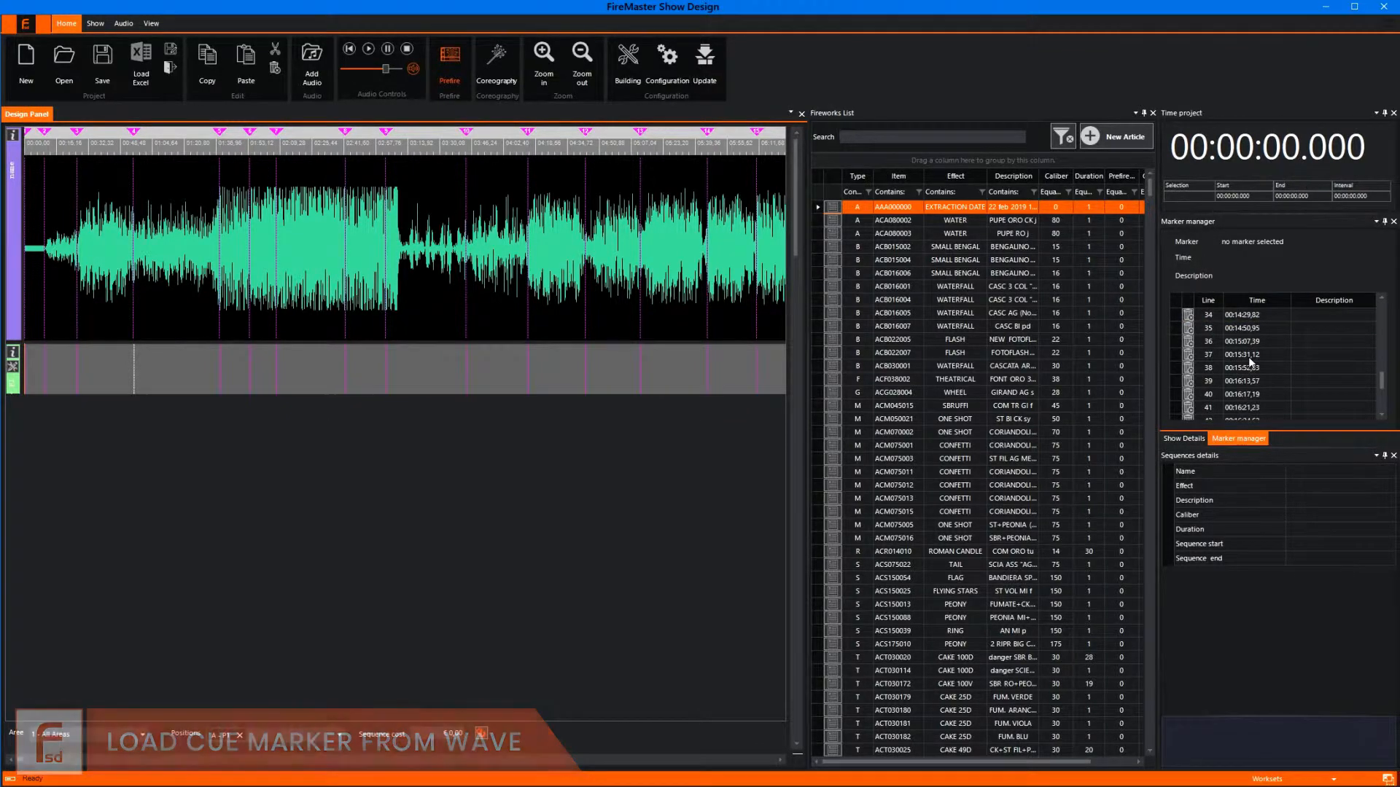
scroll(1249, 356, up, 2)
scroll(1248, 357, up, 8)
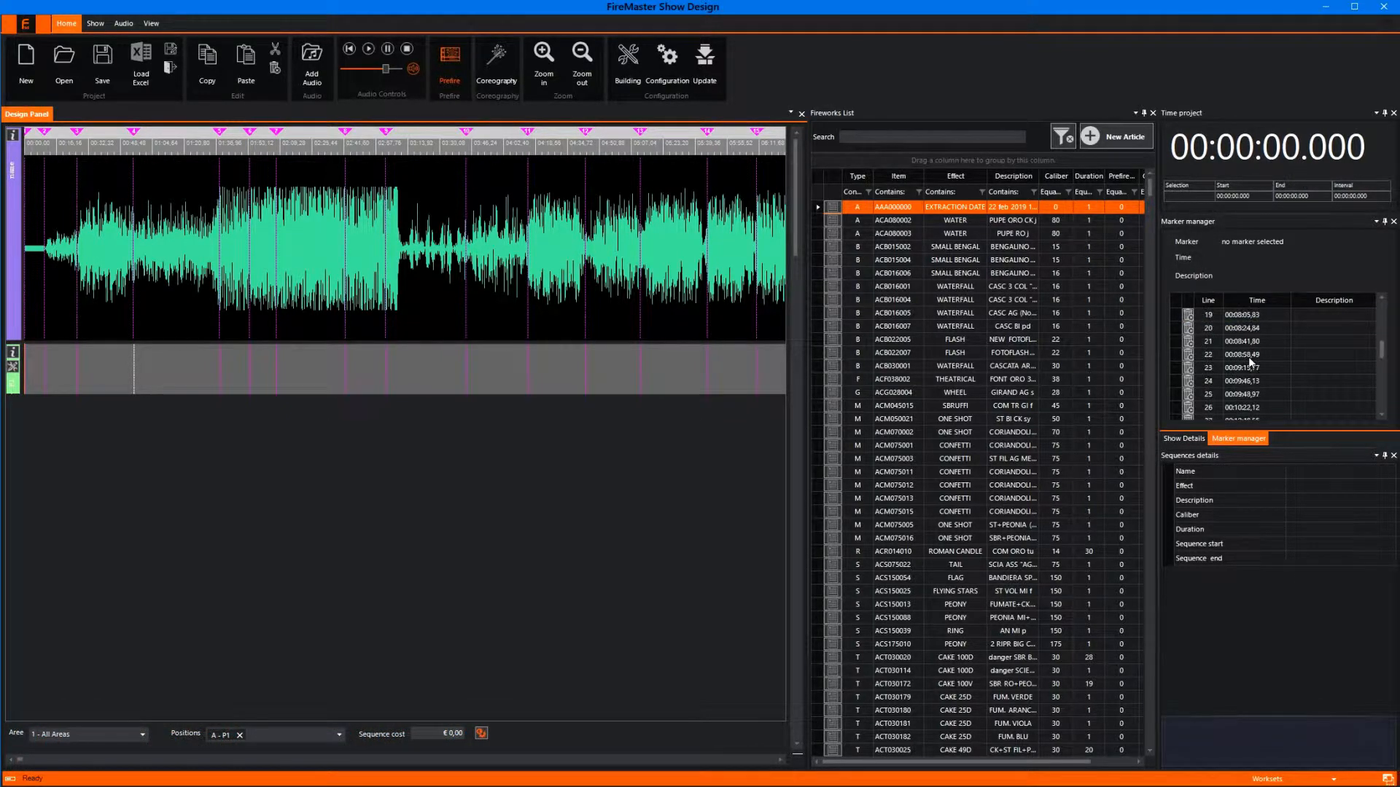
Examine individual cue markers along the waveform by placing the time cursor near 3:12 and selecting markers on the ruler.
click(388, 270)
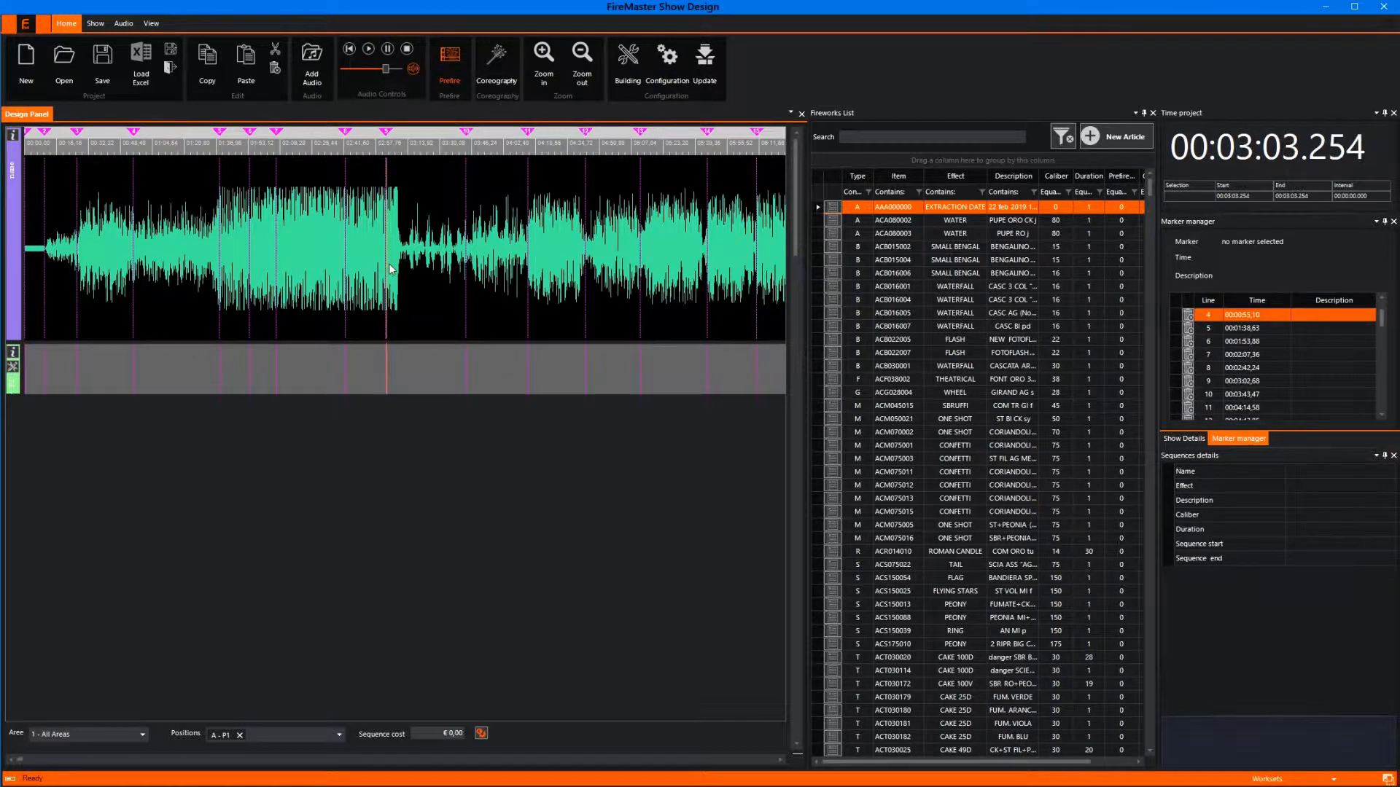
click(406, 268)
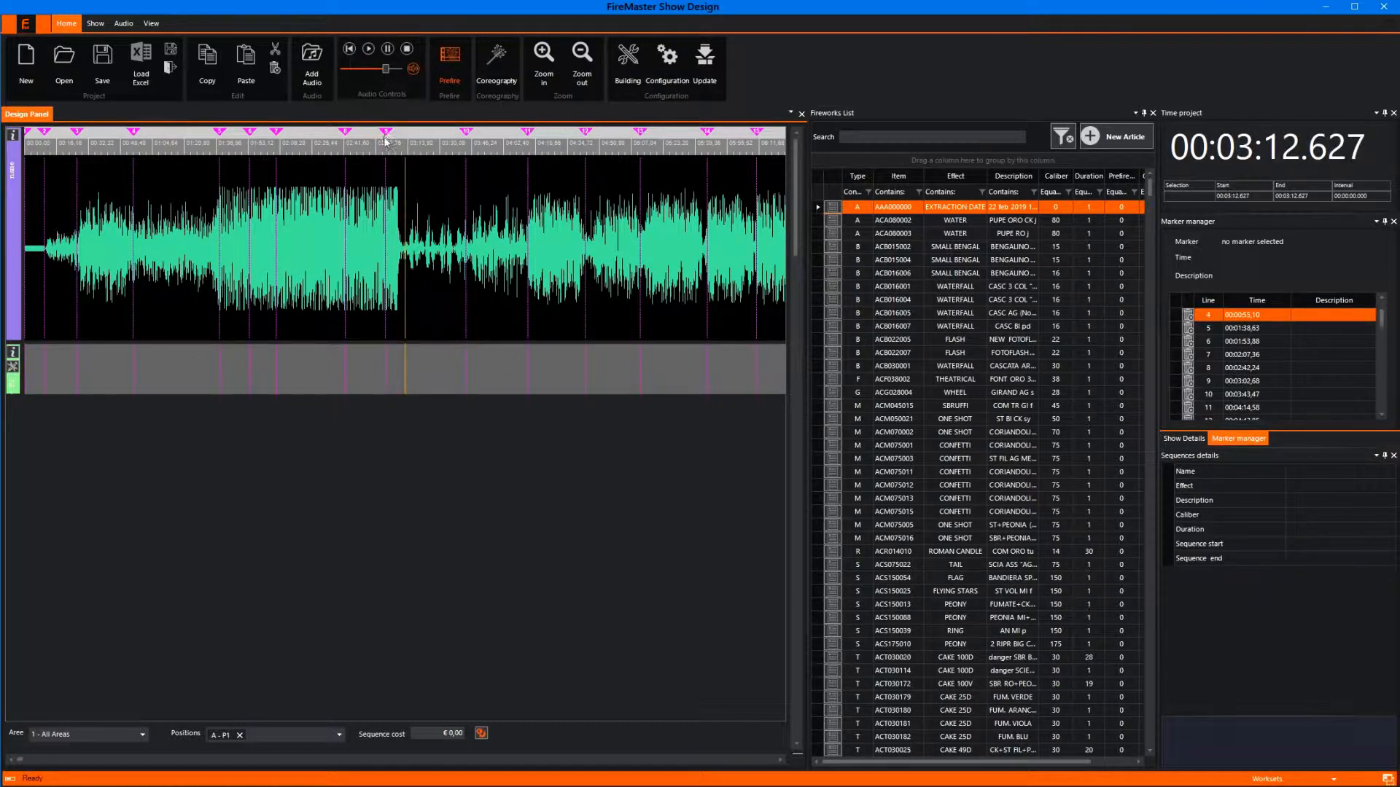
click(386, 132)
scroll(1271, 401, down, 3)
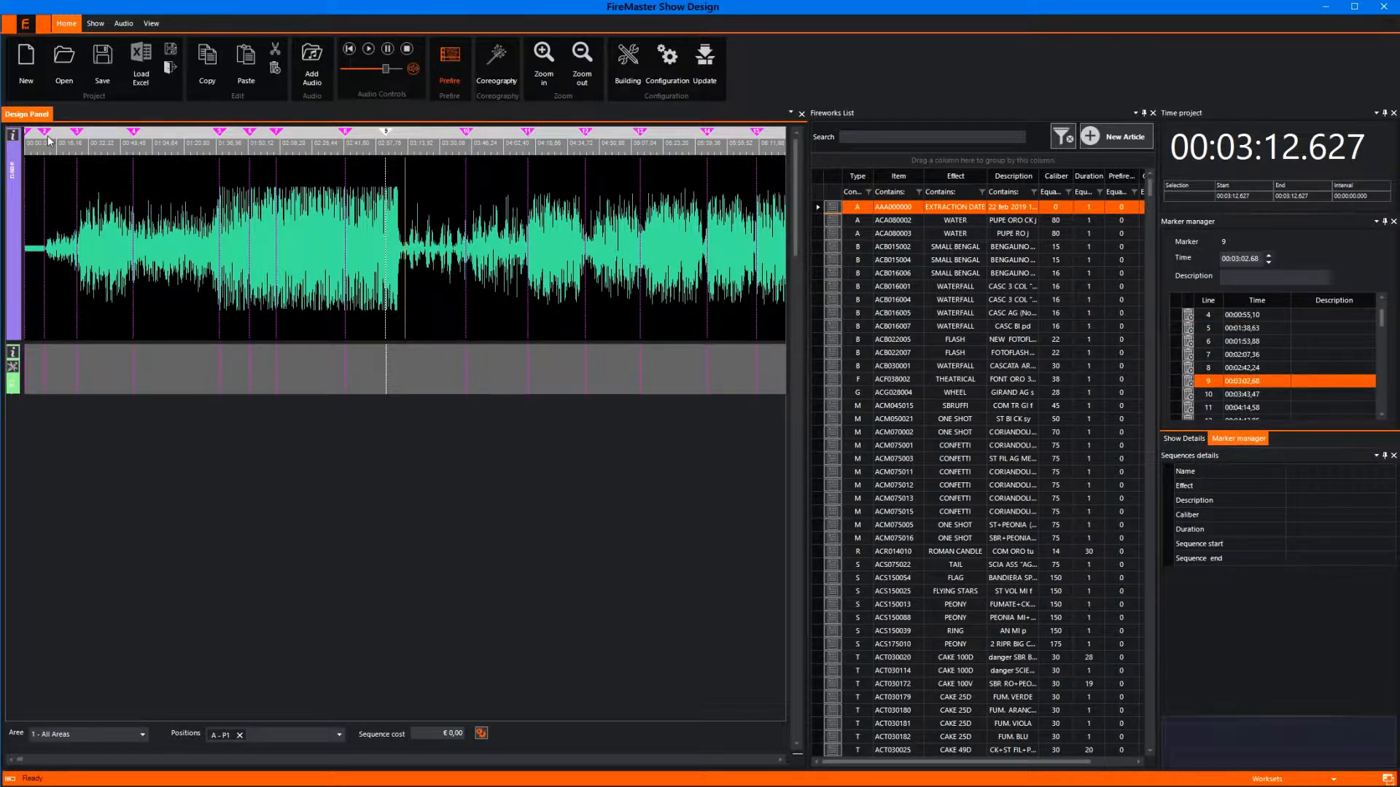
click(76, 133)
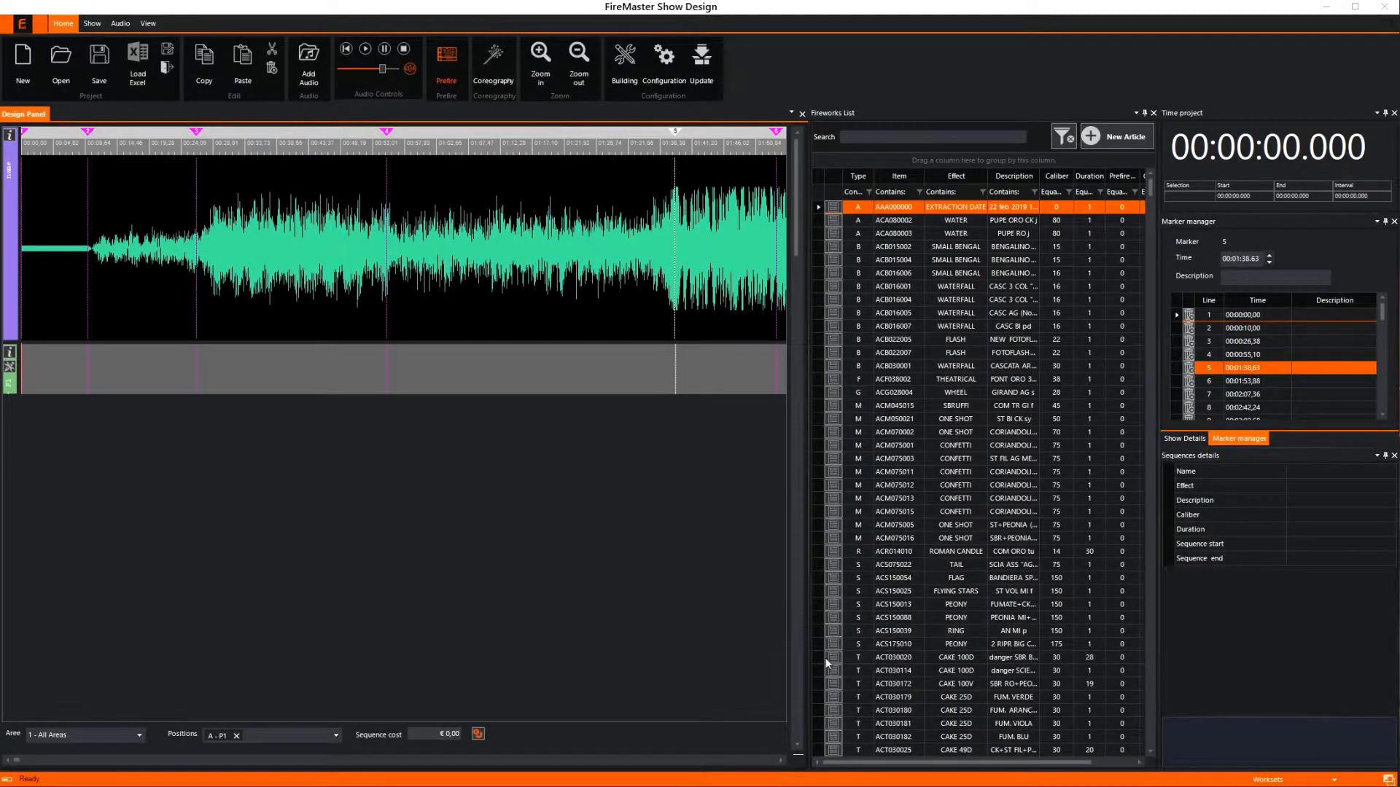
Set the audio output device to Speakers (Realtek High Definition Audio).
click(120, 23)
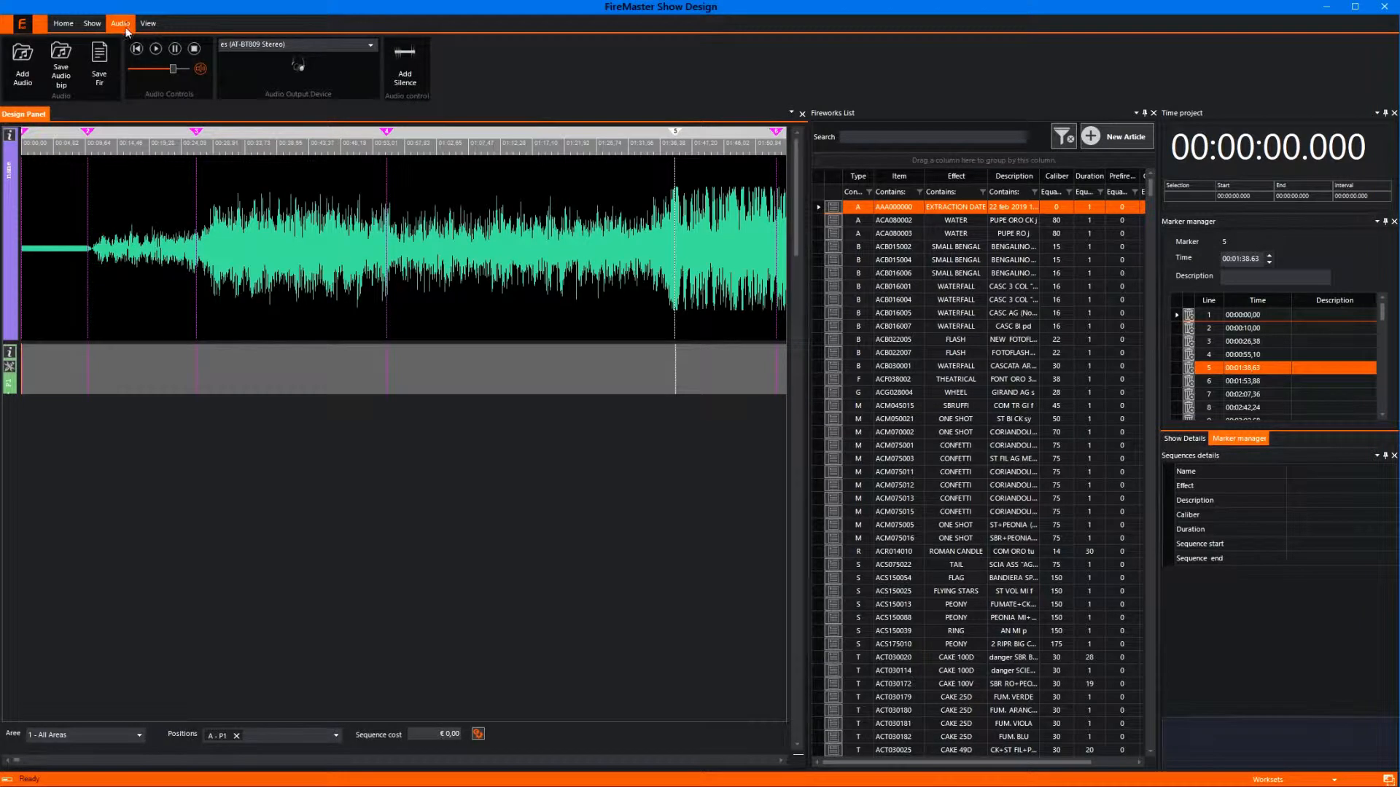
click(372, 46)
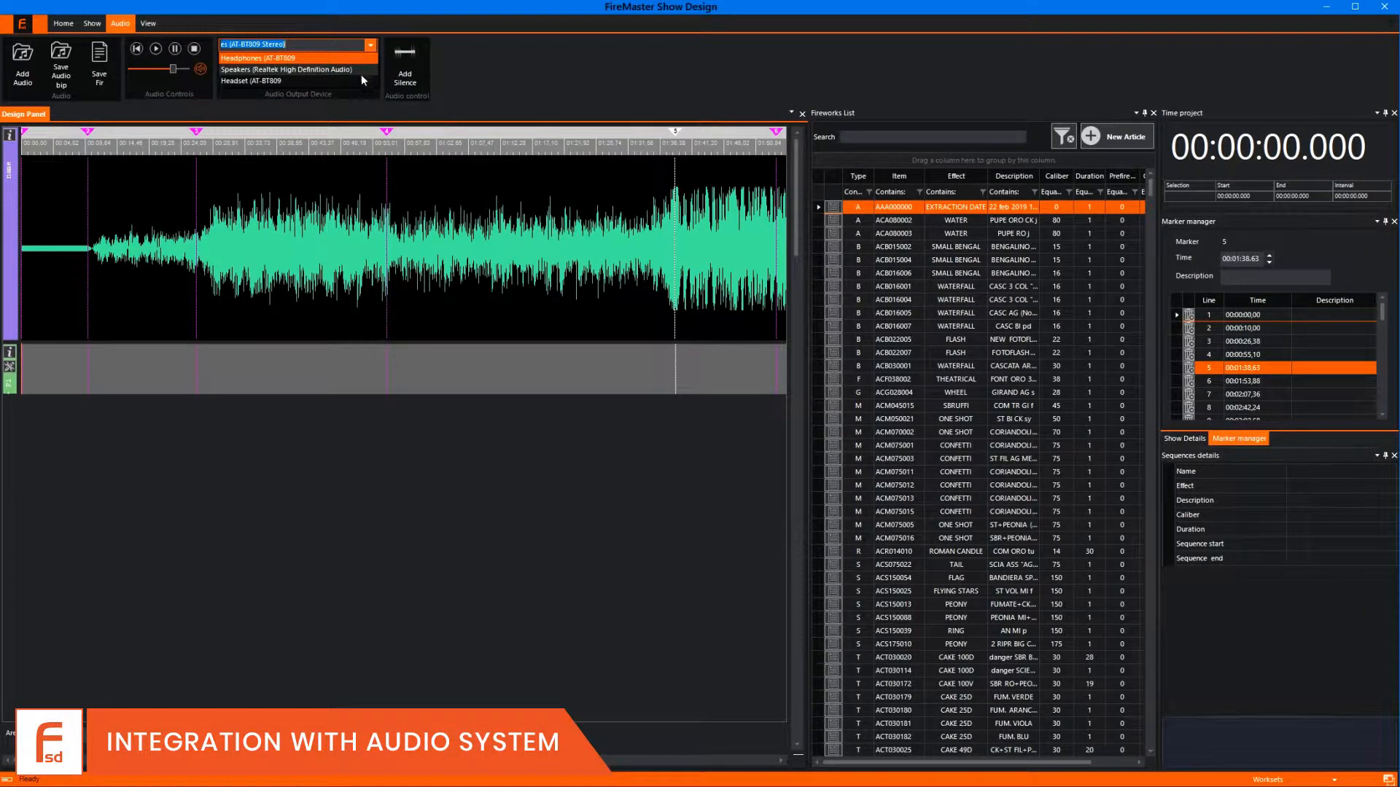
key(Down)
click(323, 68)
click(297, 58)
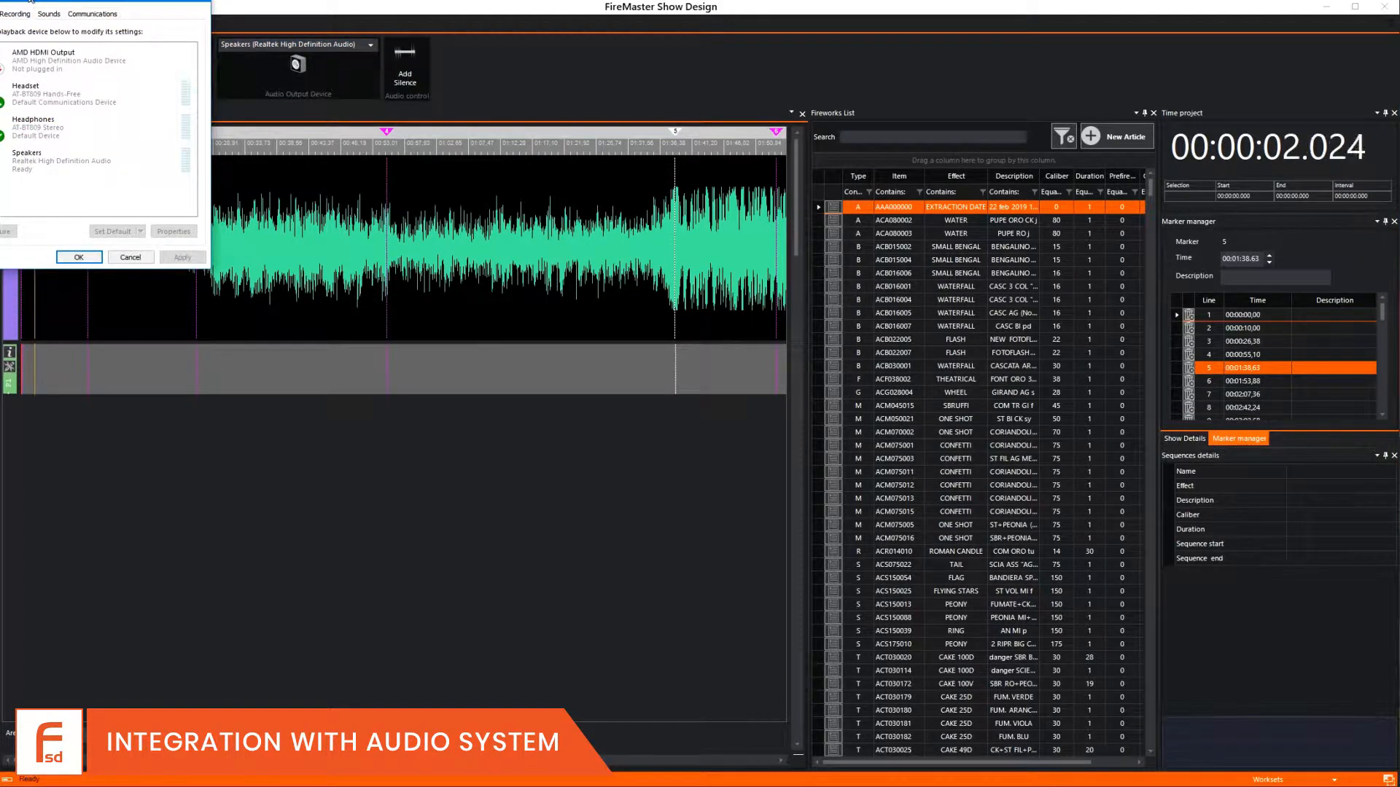
Check the system's playback devices in the Sound dialog without changing them, and stop the audio playback.
drag(30, 2, 299, 126)
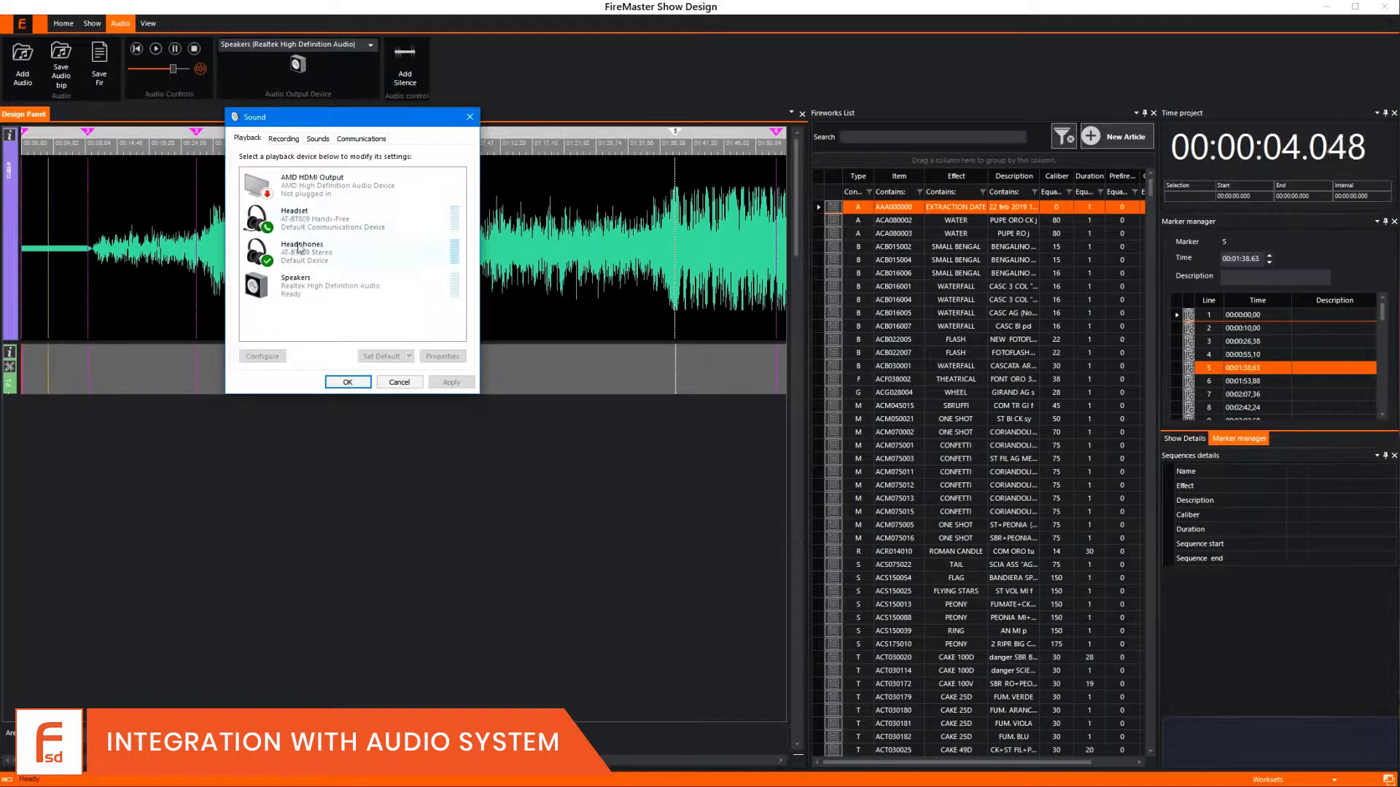
click(400, 382)
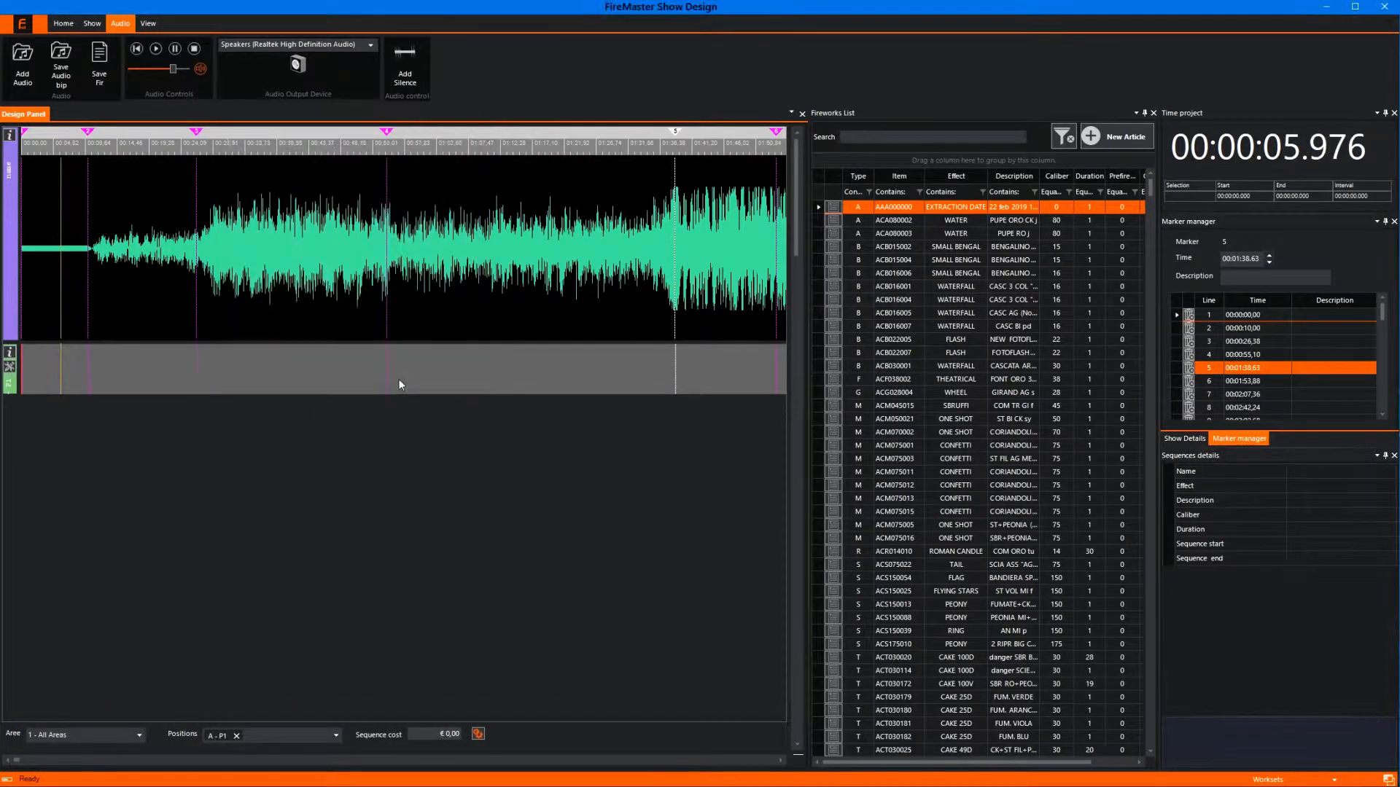
click(63, 24)
click(404, 50)
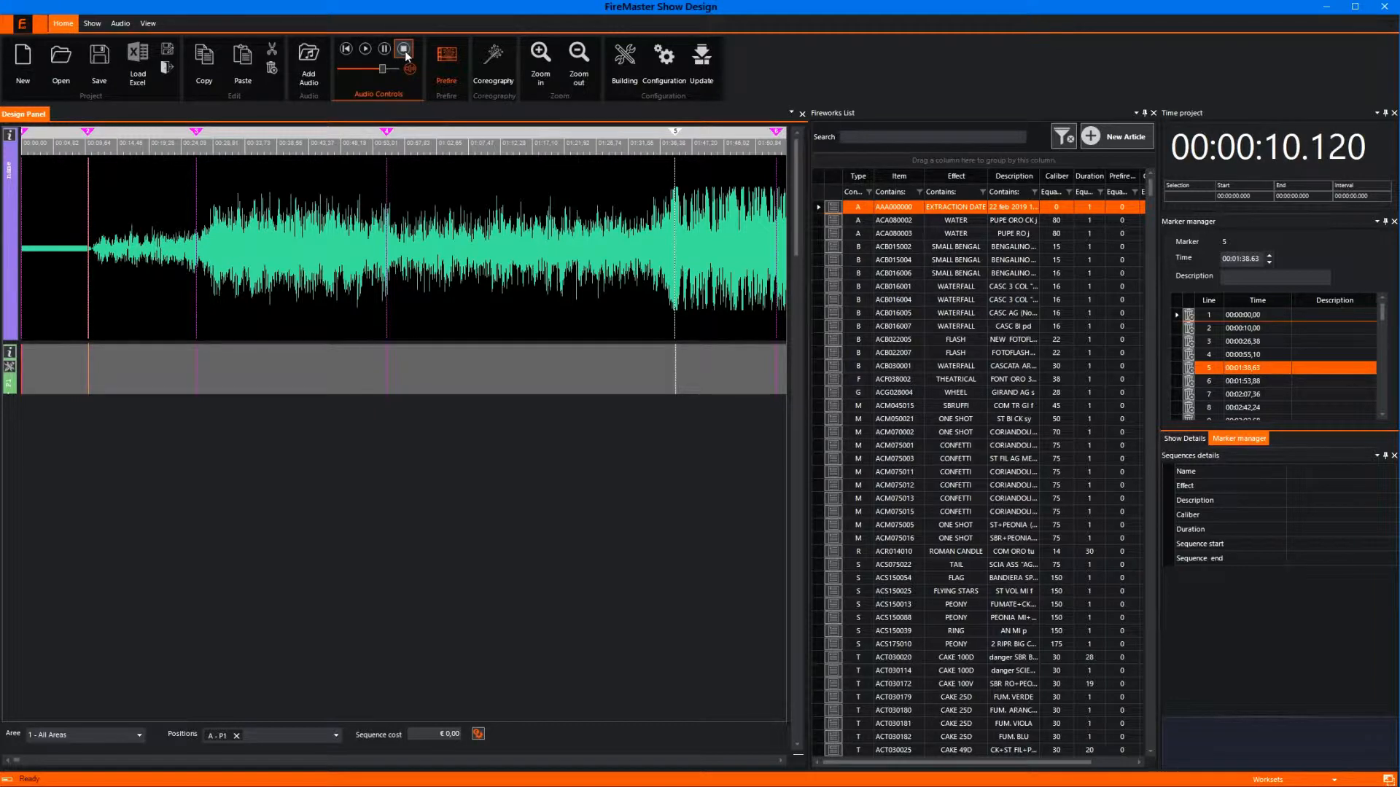
Insert silence into the audio track at 00:01:16.35 and inspect the result on the timeline.
click(578, 72)
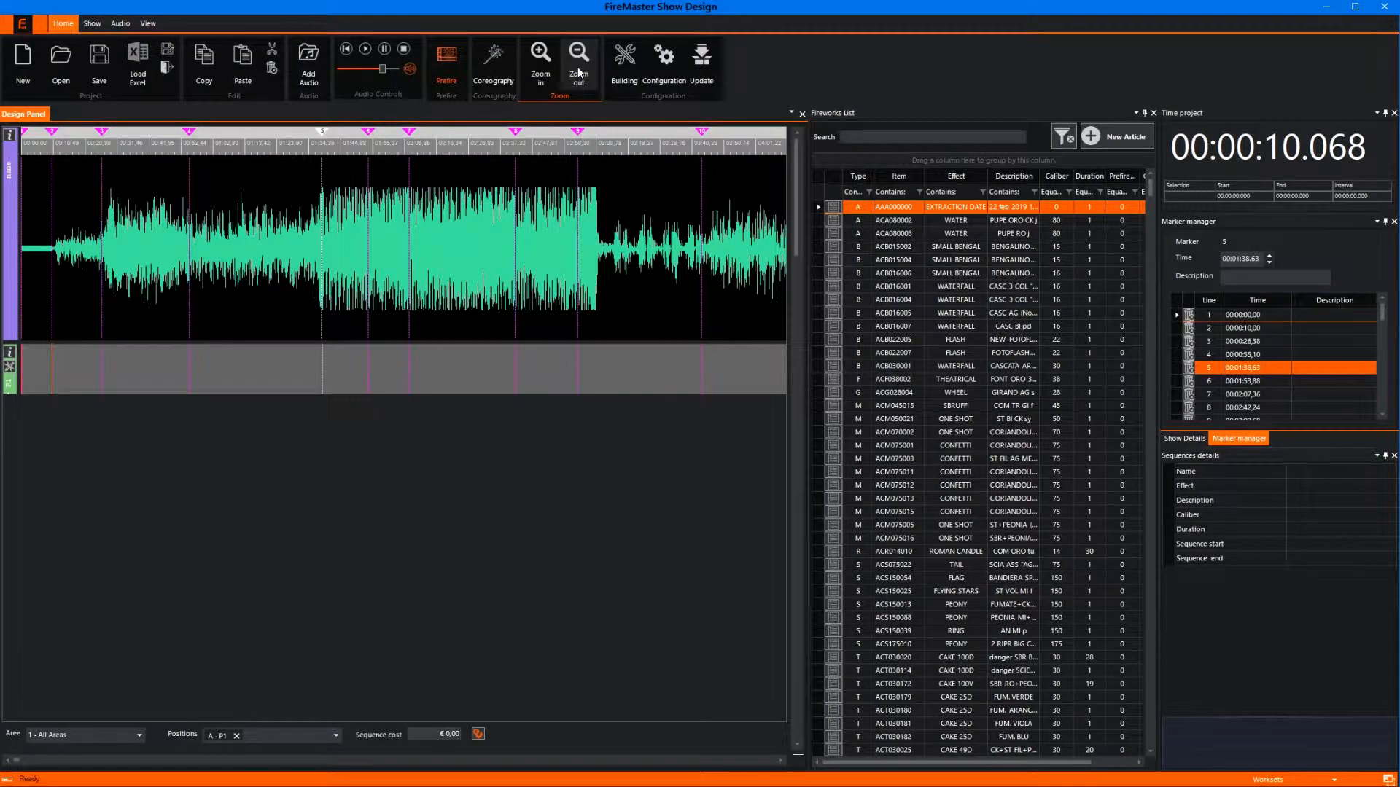
click(255, 248)
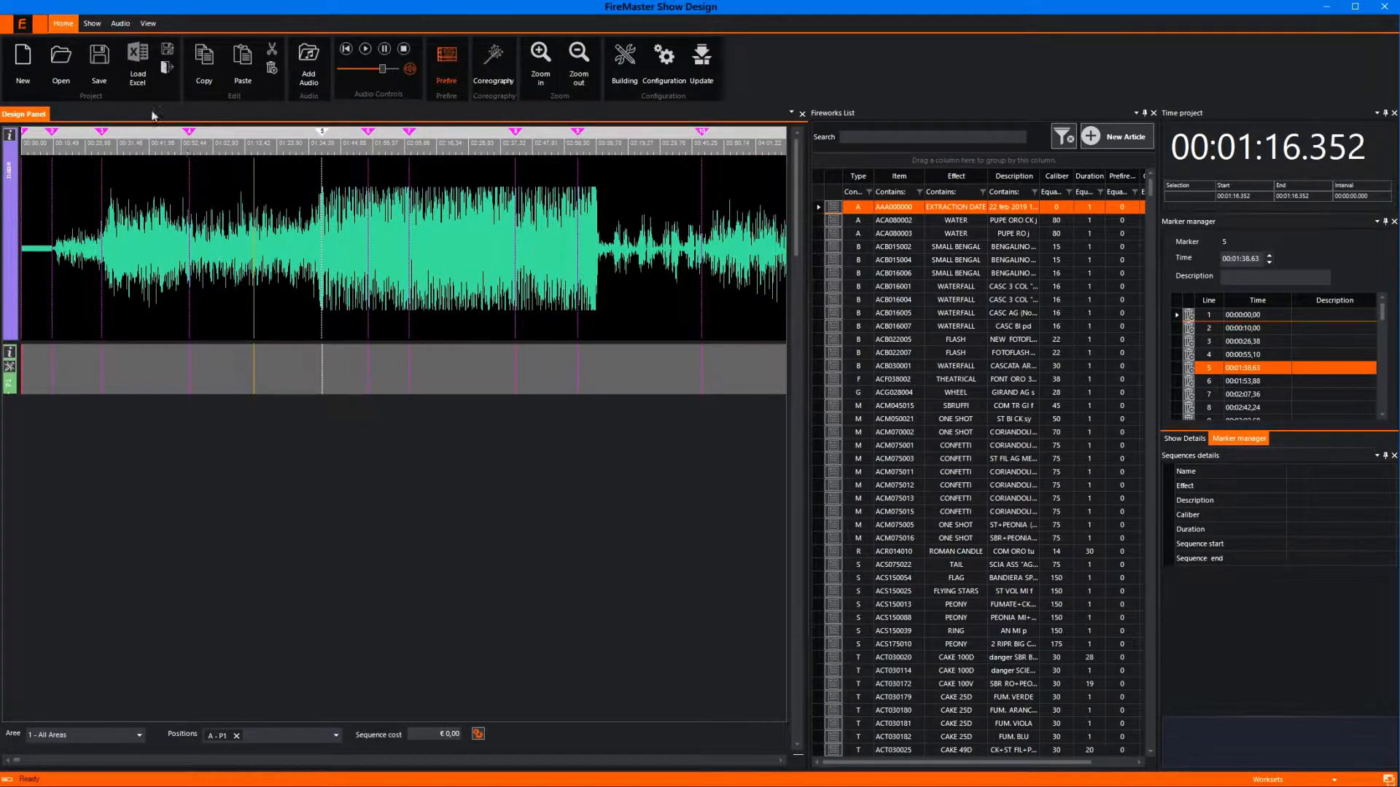
click(121, 23)
click(399, 68)
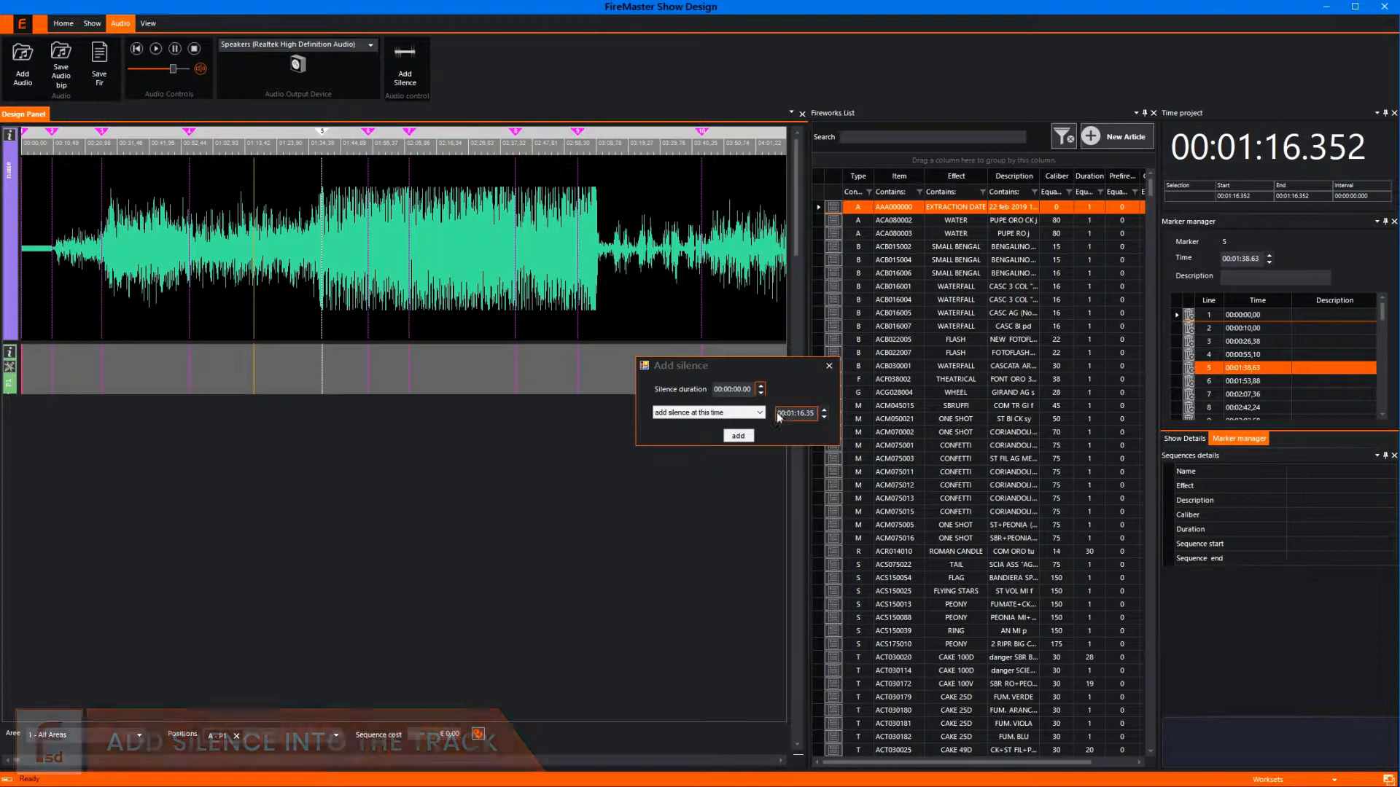
click(737, 391)
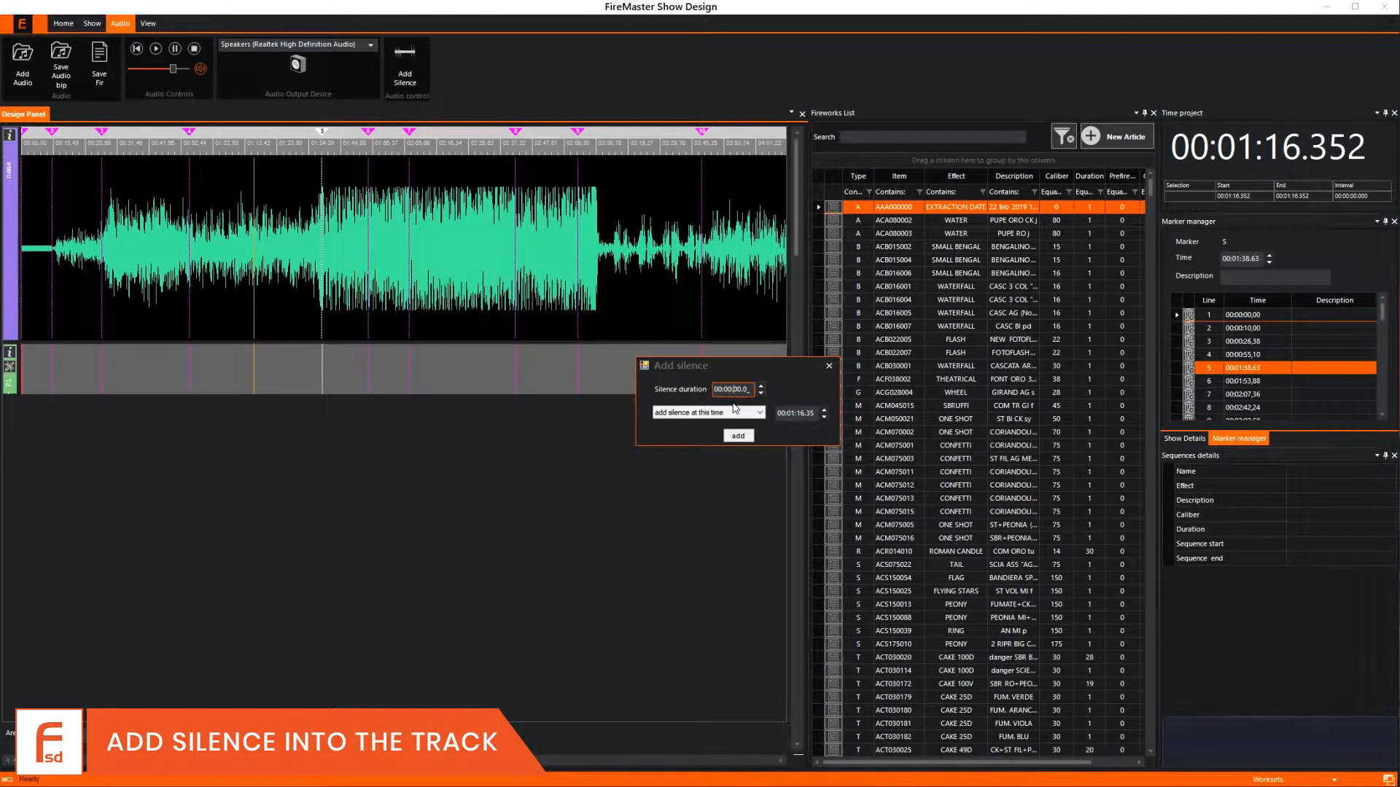
click(738, 435)
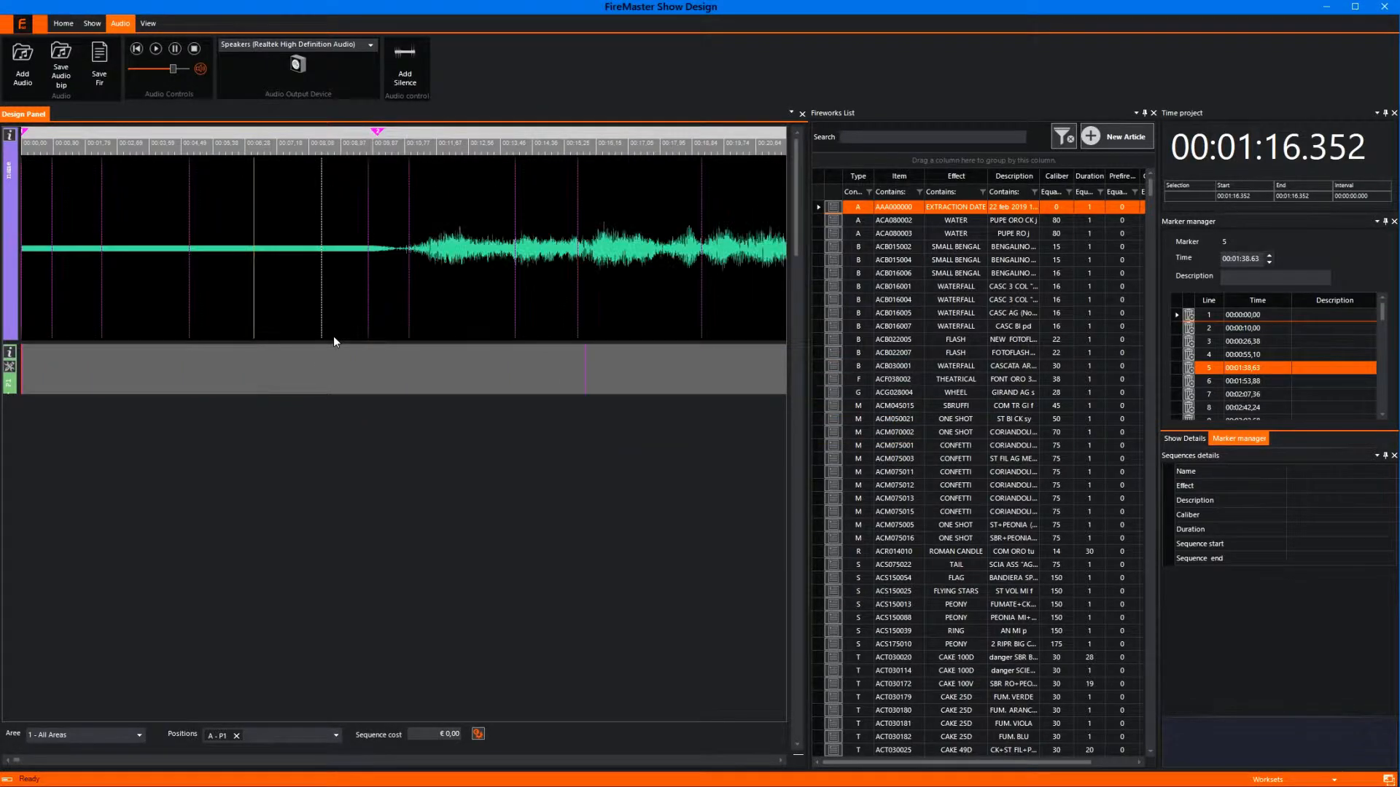
click(63, 23)
click(583, 64)
click(583, 64)
click(583, 64)
click(583, 64)
click(331, 221)
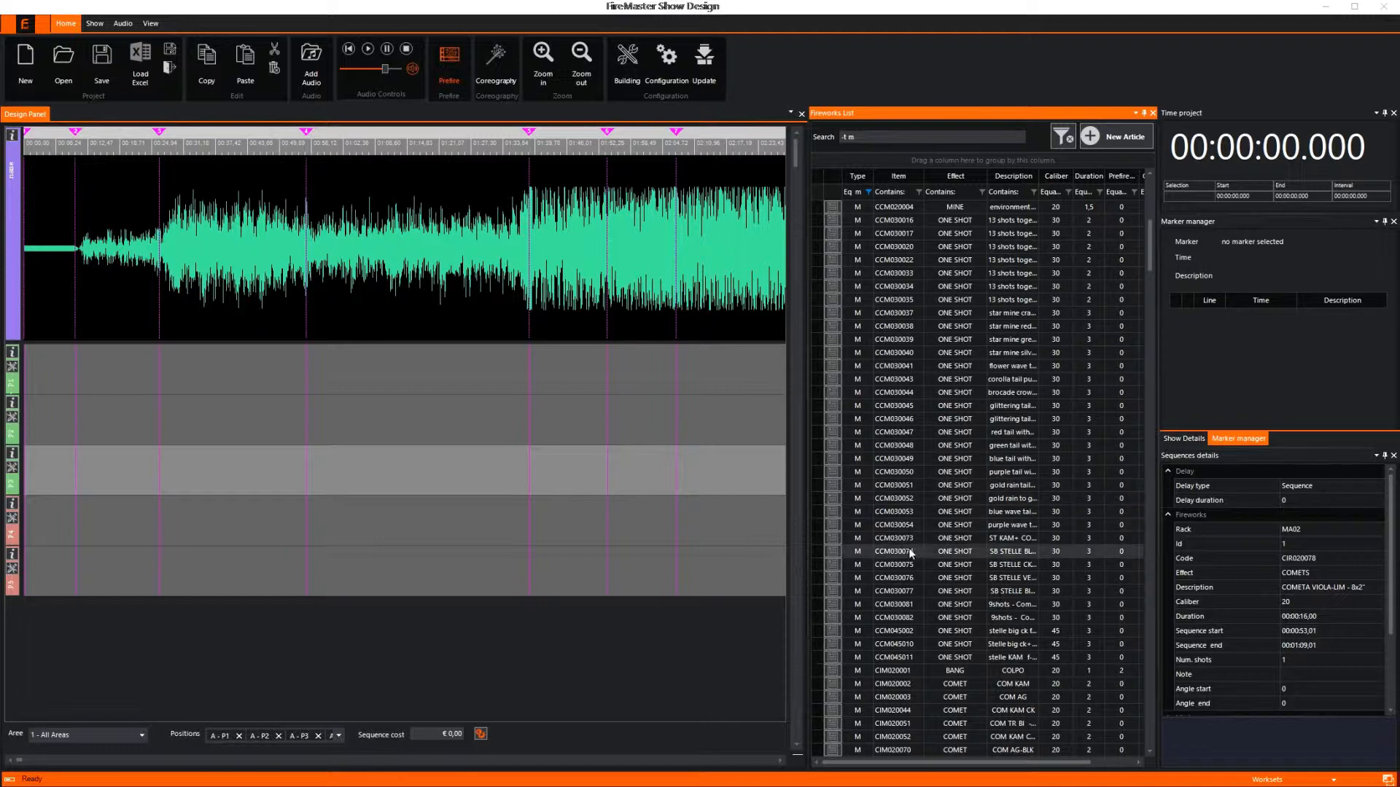
Place one shot of the CCM030081 one-shot firework on positions P1 and P3, both aligned to the second marker near 10 seconds.
drag(910, 604, 108, 361)
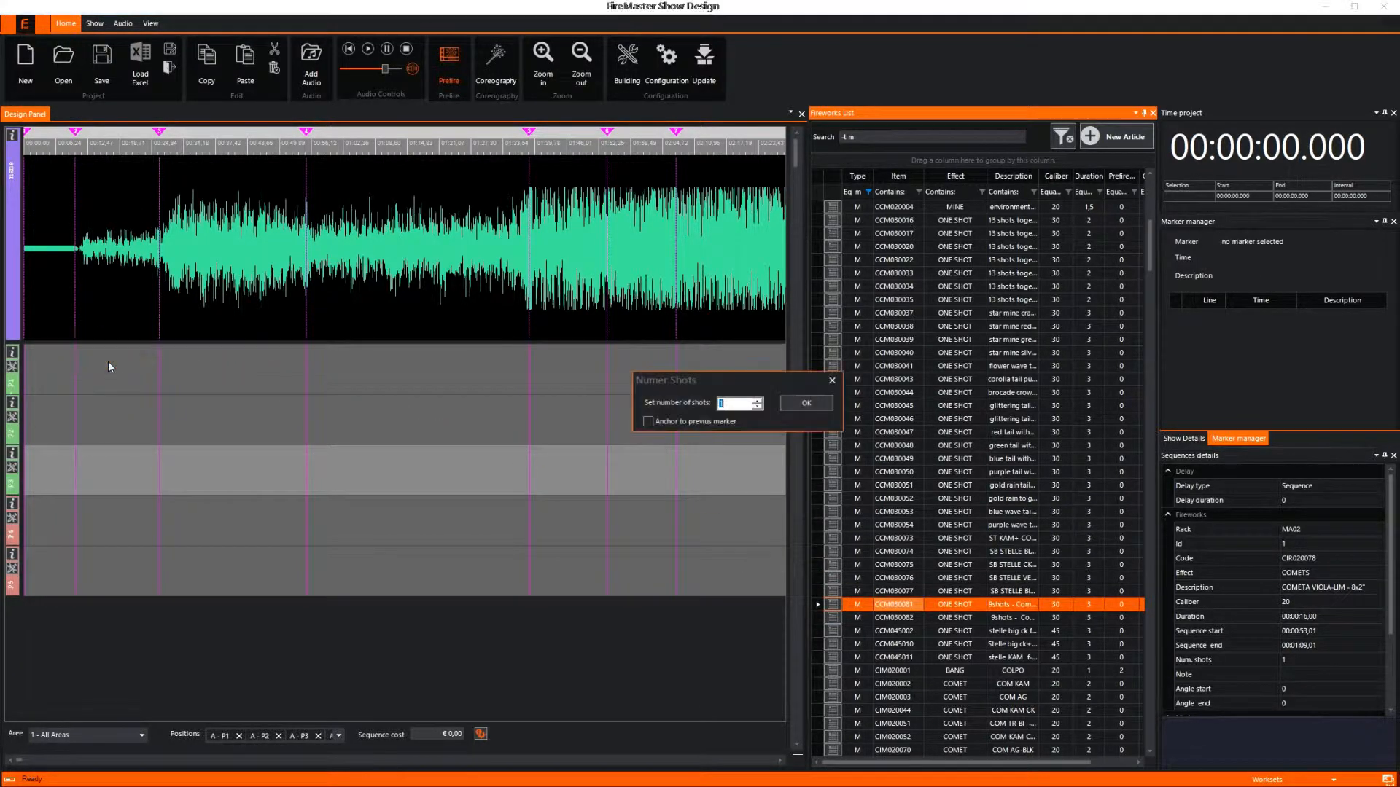
click(807, 404)
drag(117, 377, 82, 376)
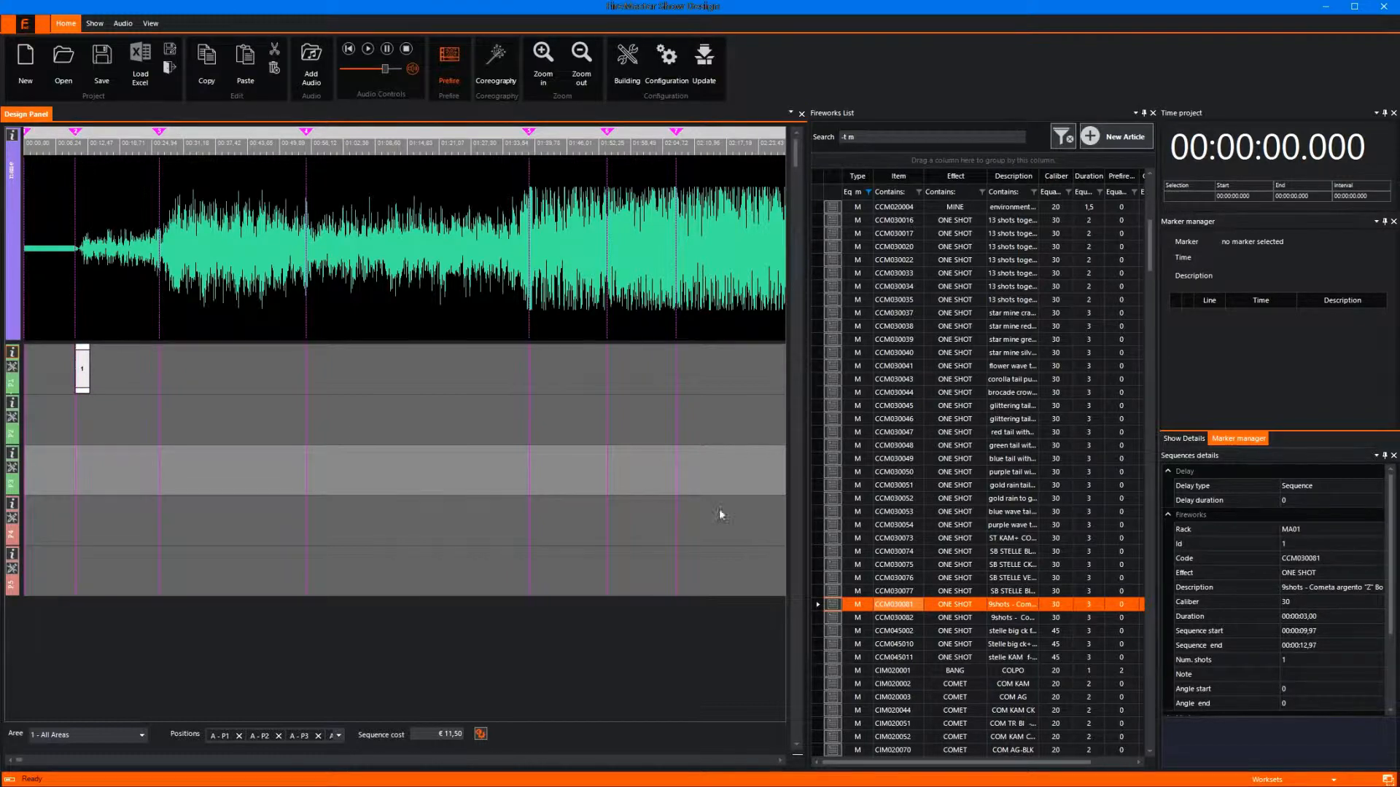
drag(888, 607, 71, 467)
click(805, 404)
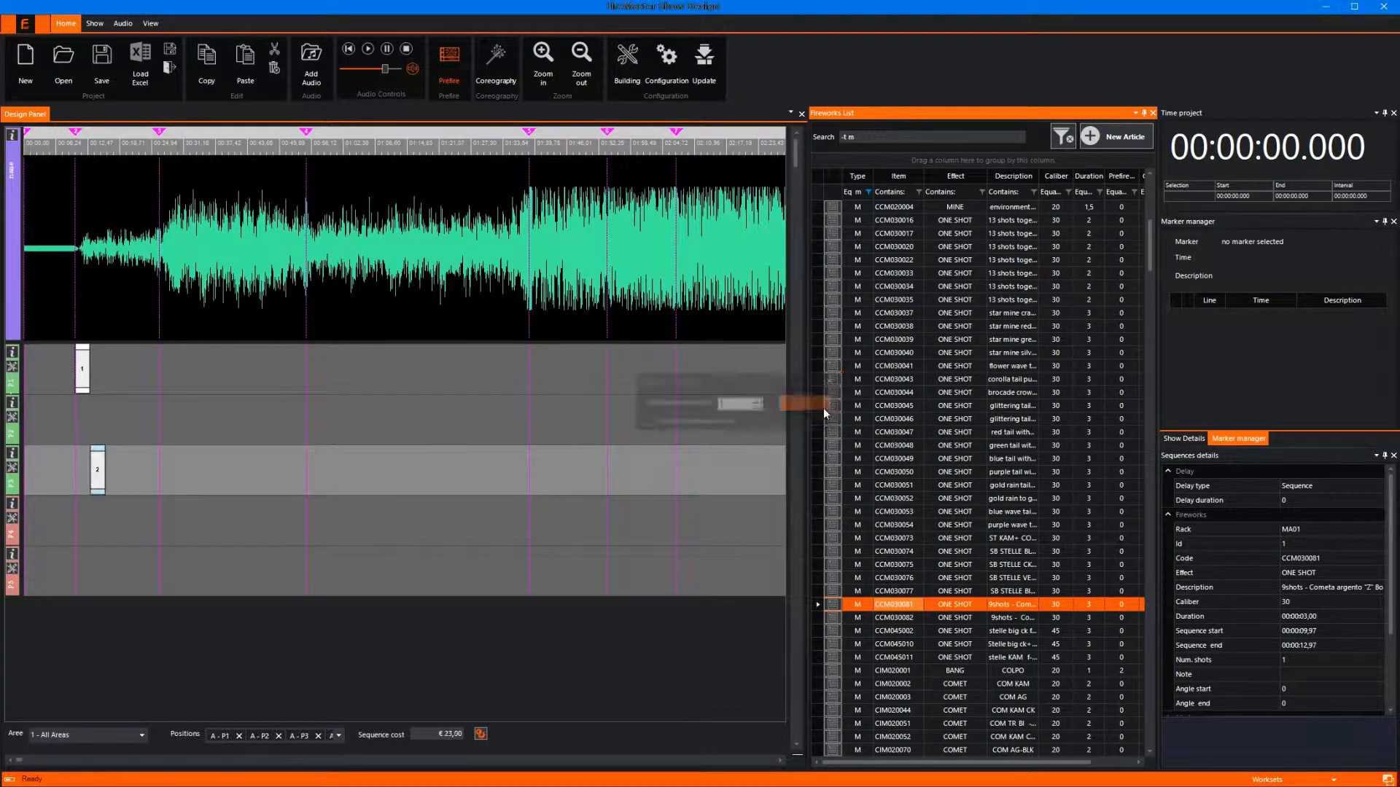
drag(100, 472, 85, 471)
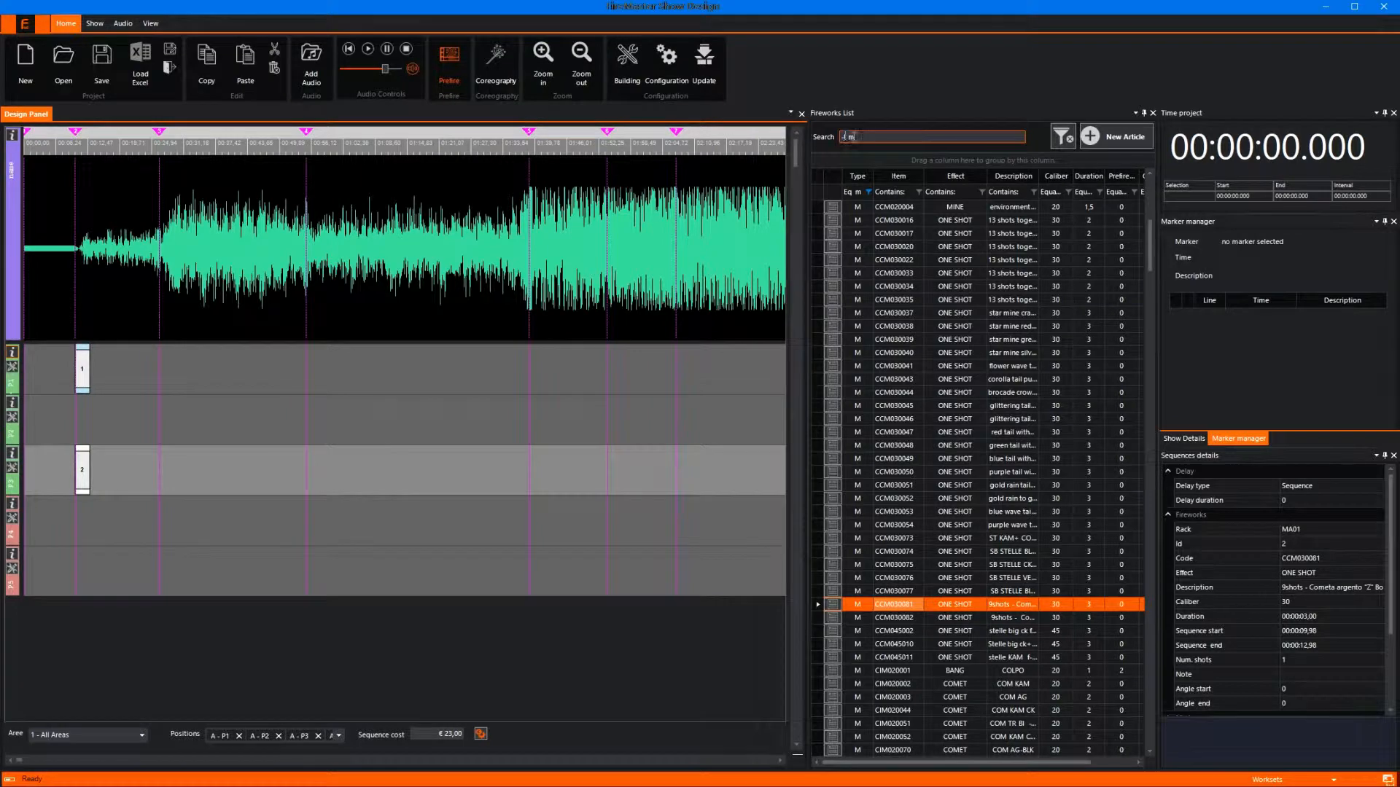
Filter the fireworks list with "-t r" and place one CIR020078 comets item on position P2, starting at the third marker.
click(856, 137)
key(BackSpace)
text(r)
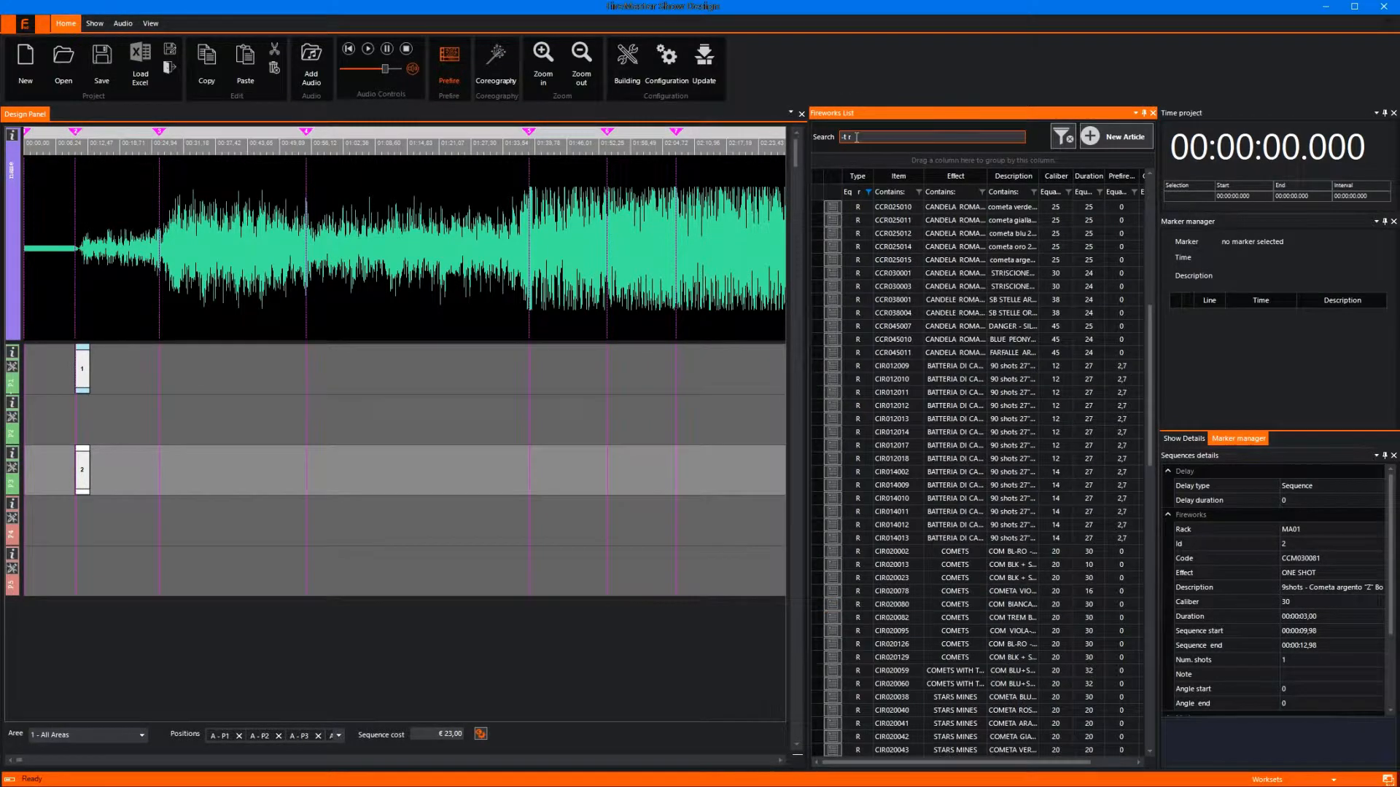
drag(938, 587, 197, 417)
click(805, 403)
drag(256, 421, 222, 430)
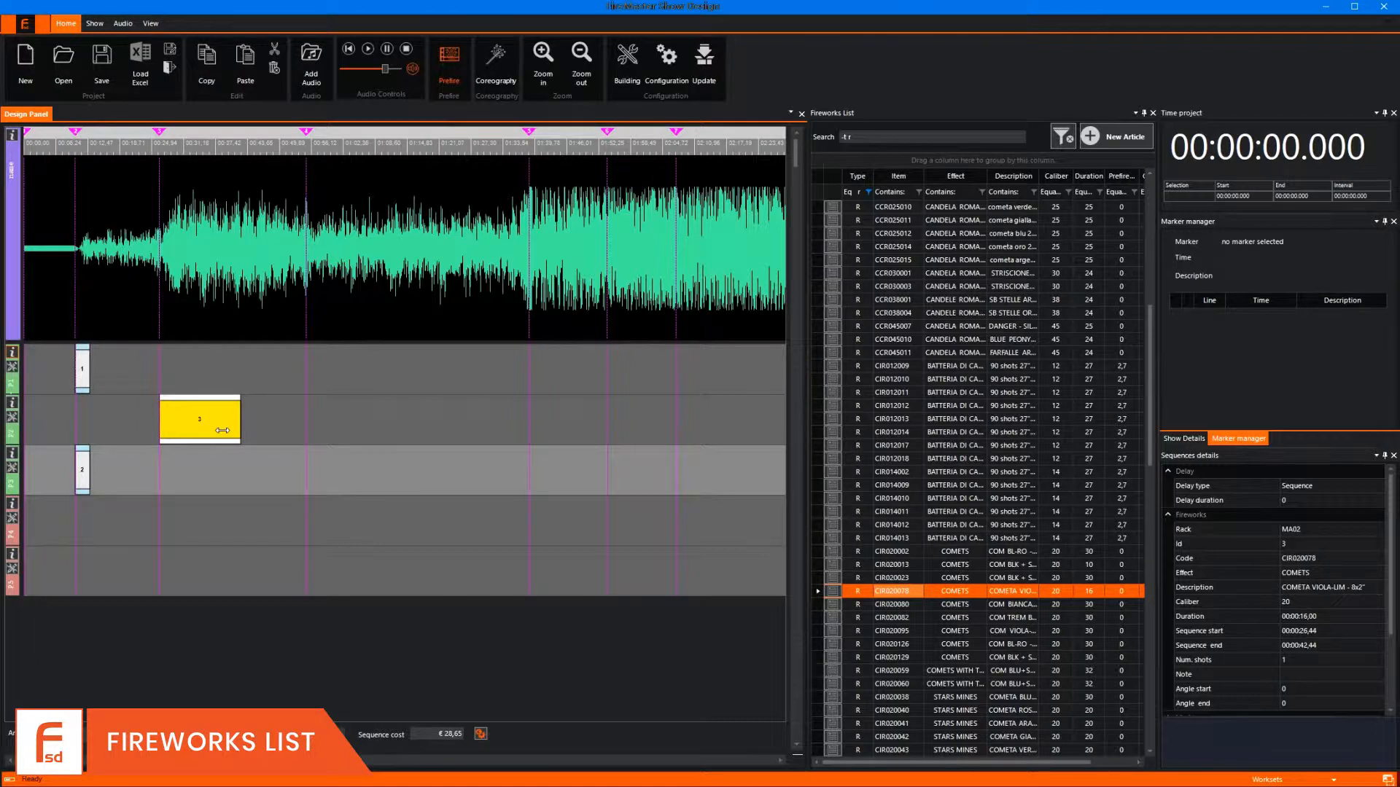
Filter the fireworks list with "-t r -c 6" and place one shot of SIR006001 on P1 and P3 at the third marker.
click(919, 134)
text(-t r)
text( -d)
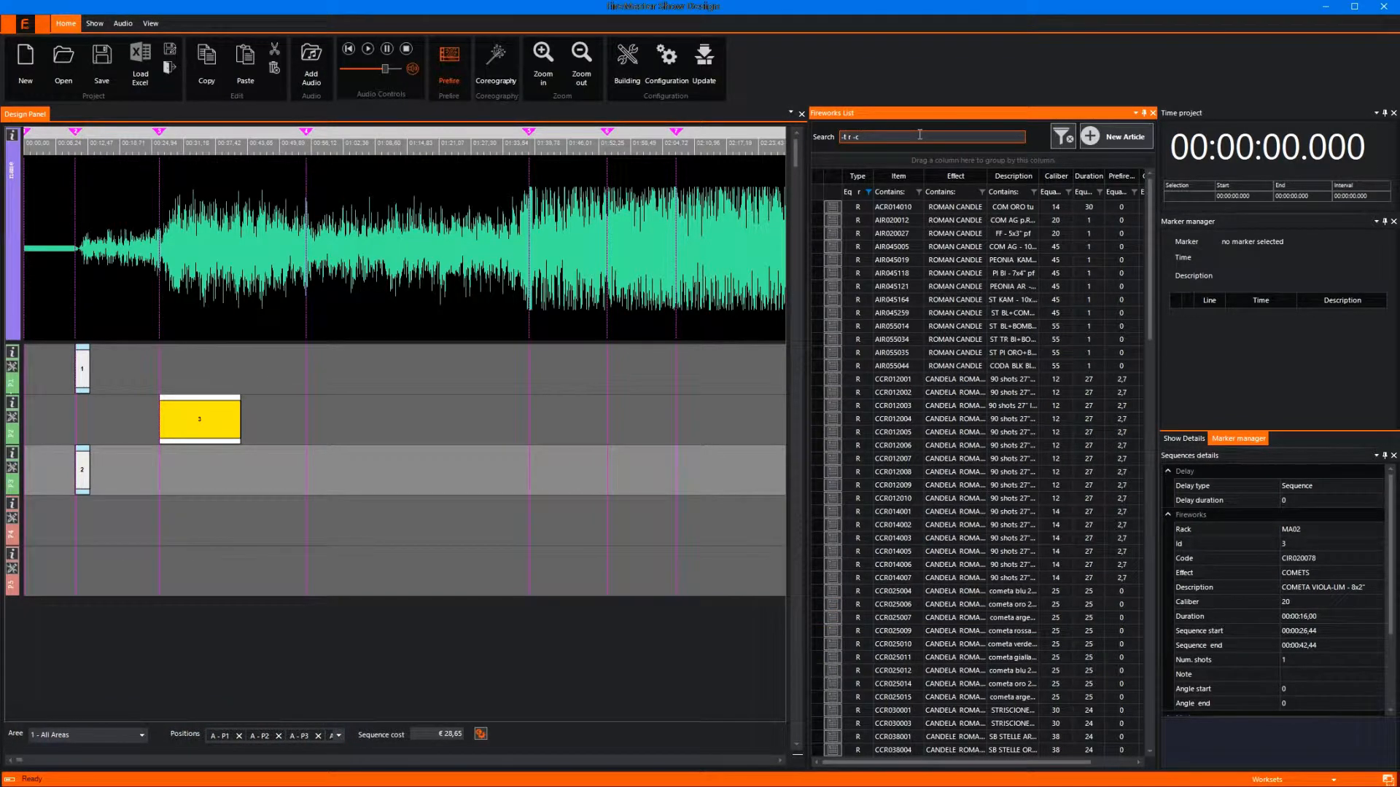
text( 6)
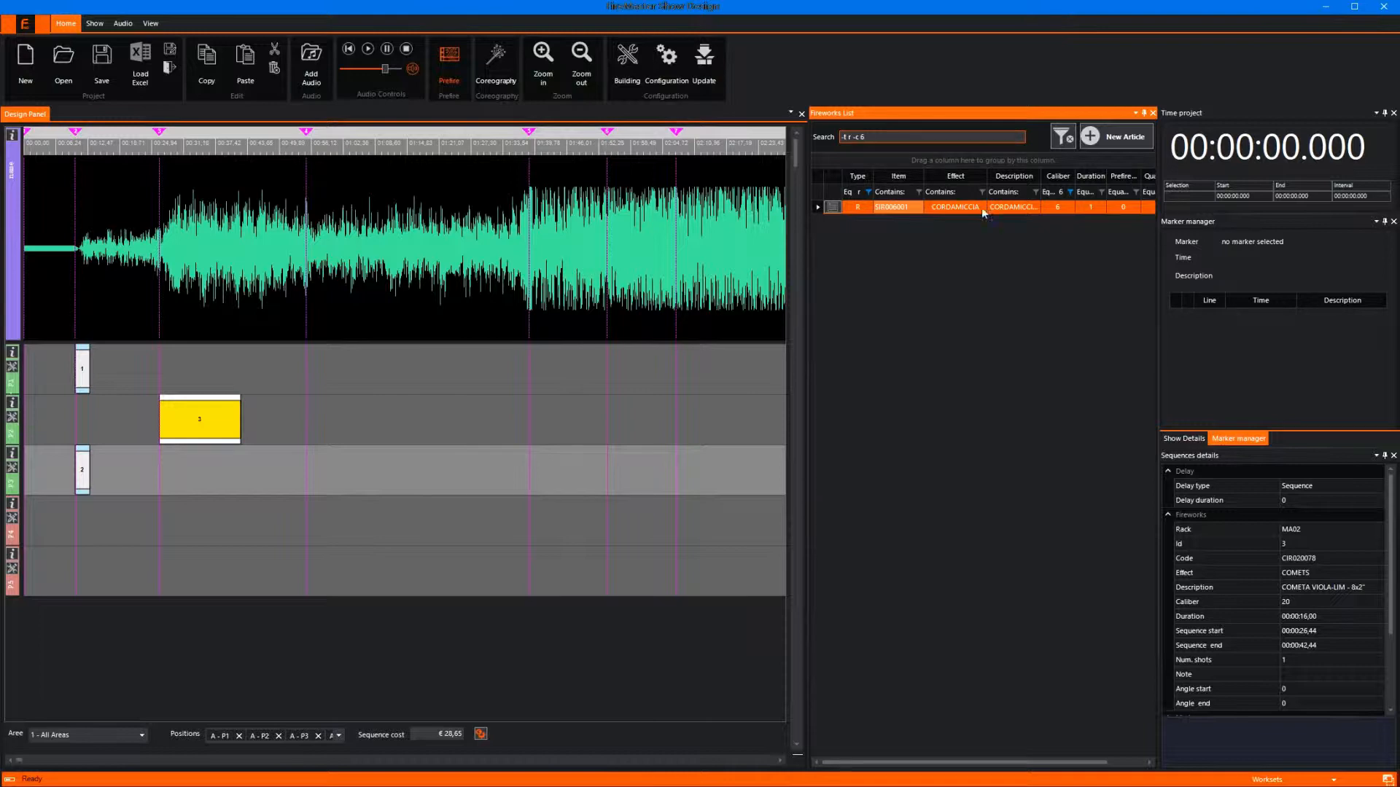
drag(1011, 207, 232, 377)
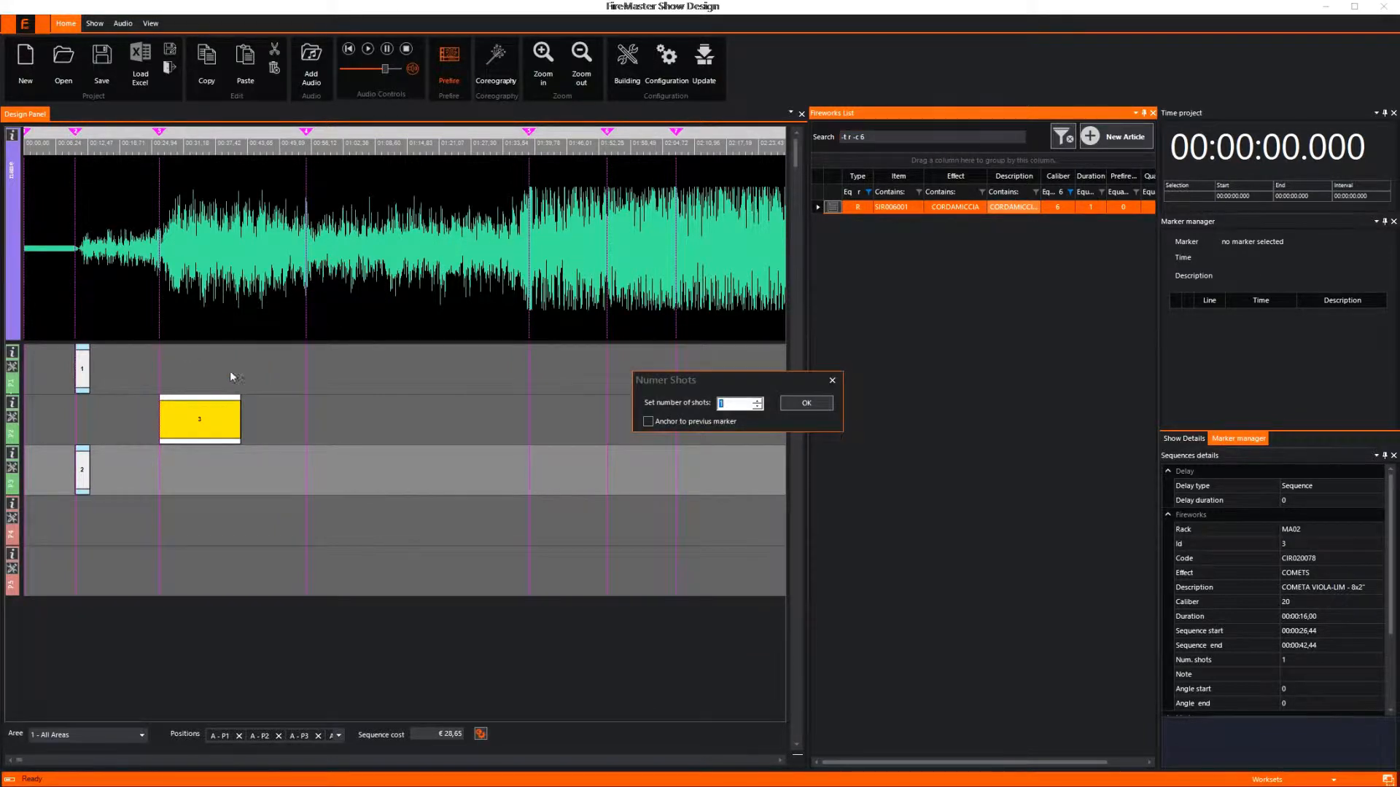
click(815, 406)
drag(857, 210, 217, 473)
click(792, 401)
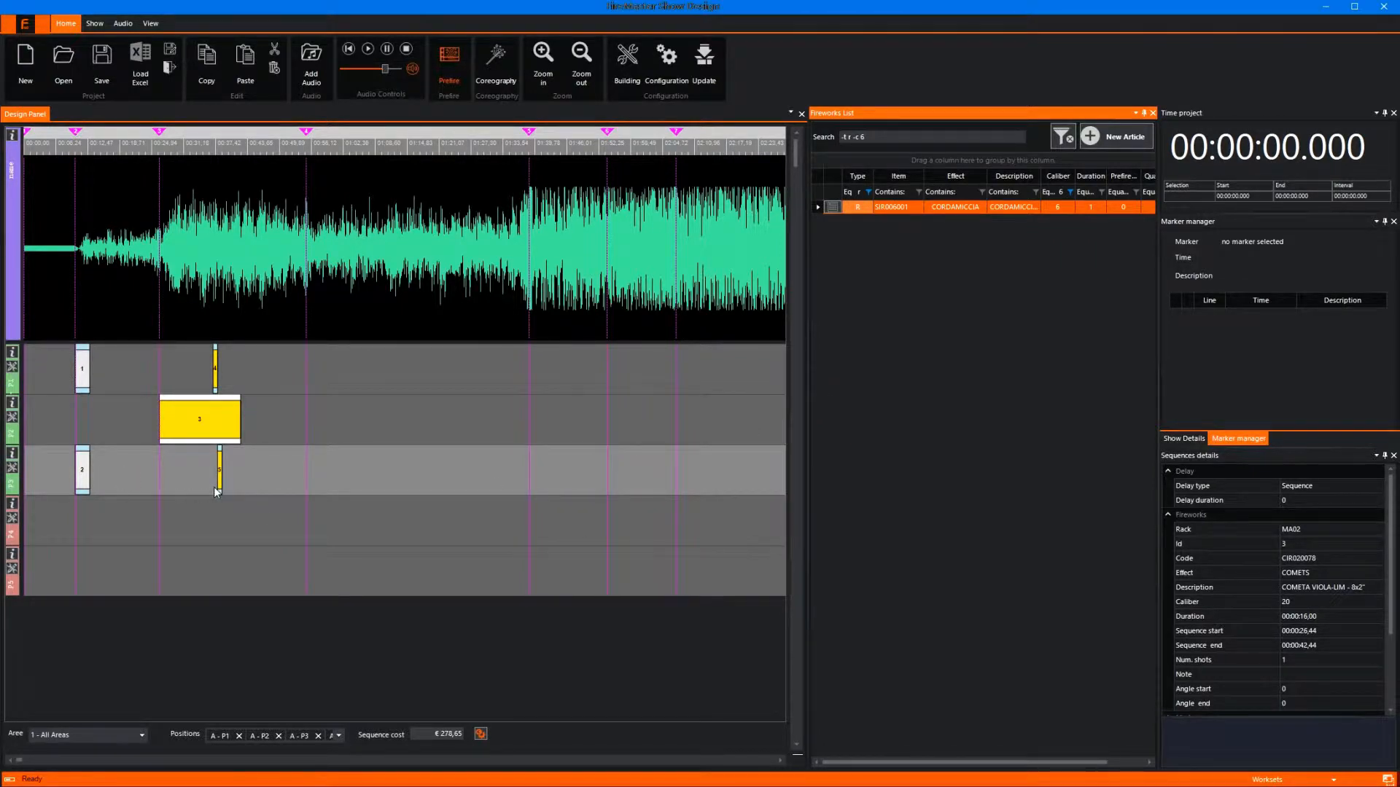
drag(217, 493, 164, 496)
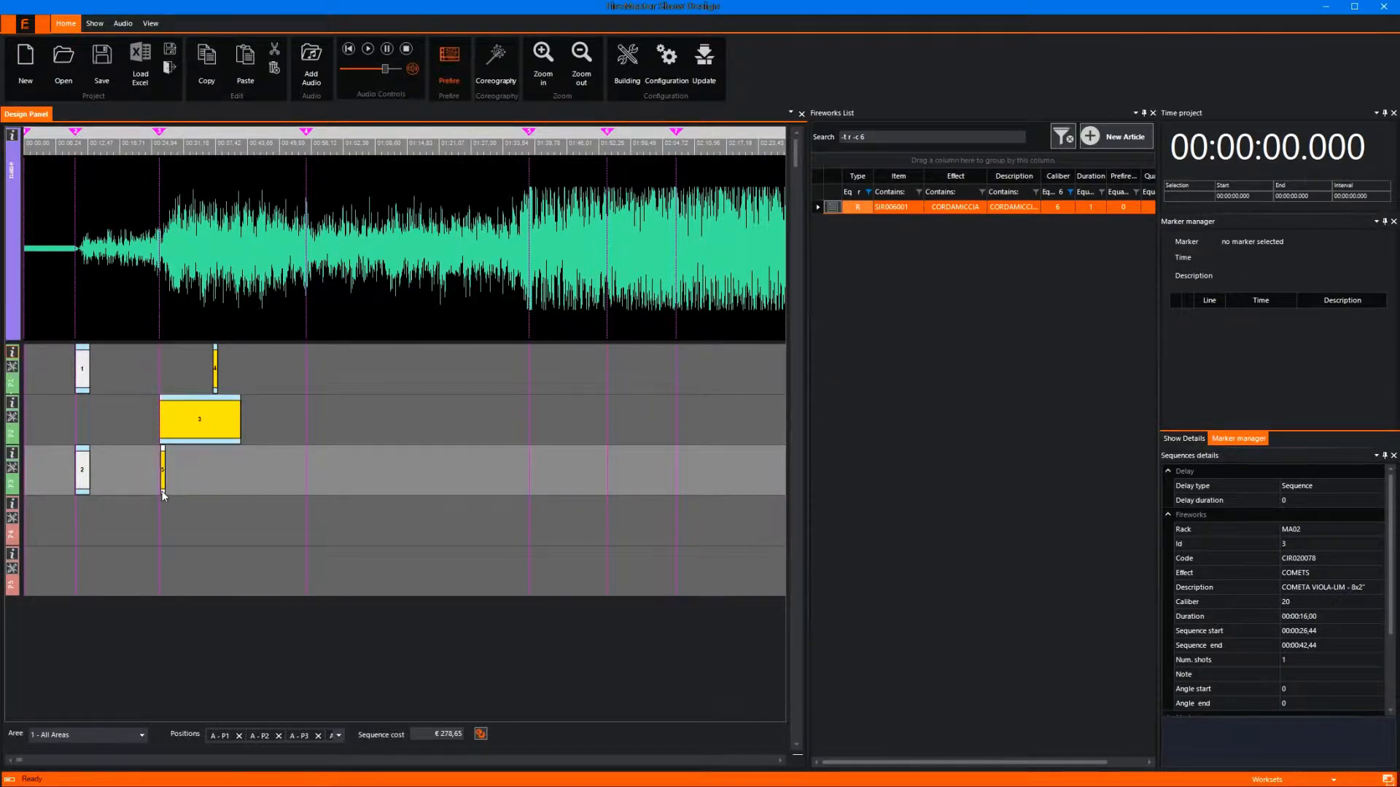
drag(216, 384, 163, 393)
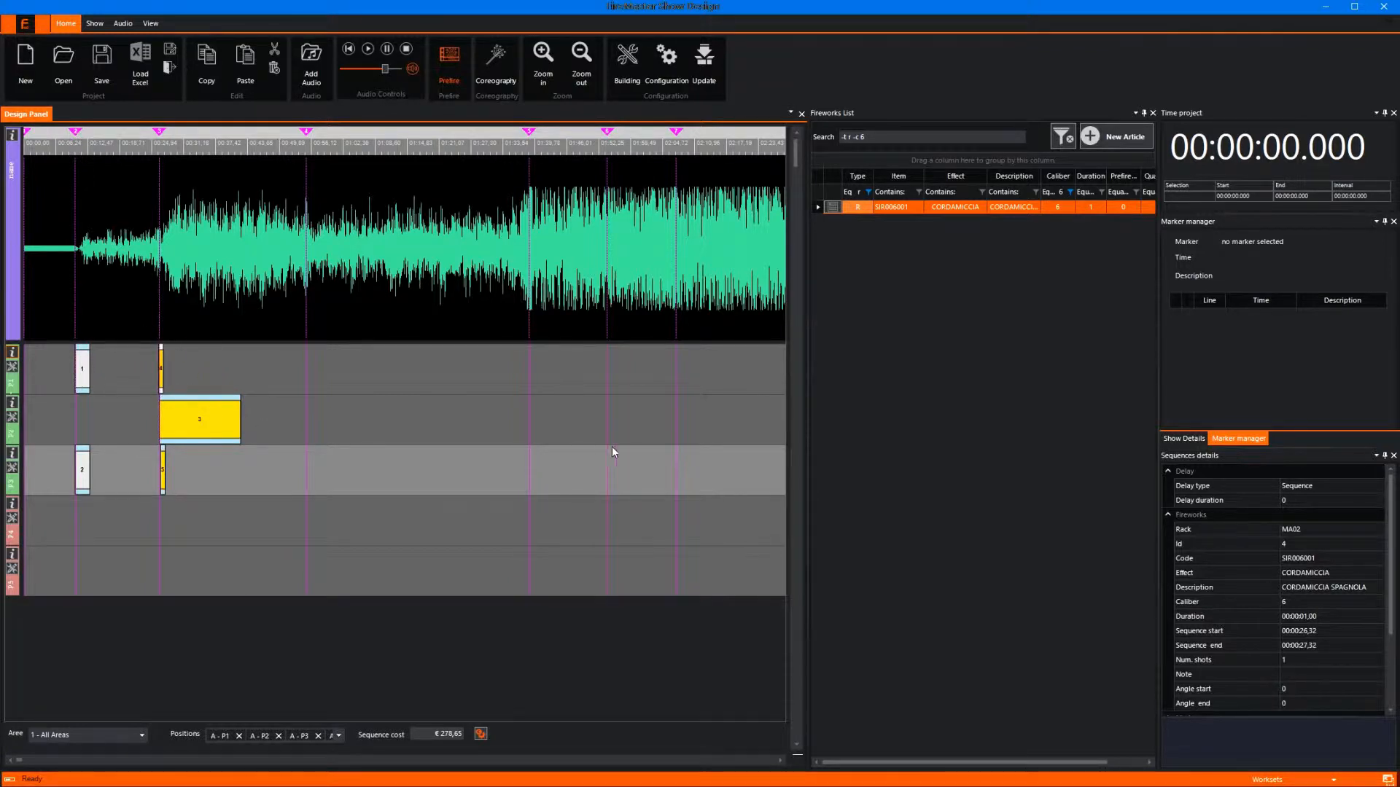
View the article details of the SIR006001 firework.
double_click(823, 206)
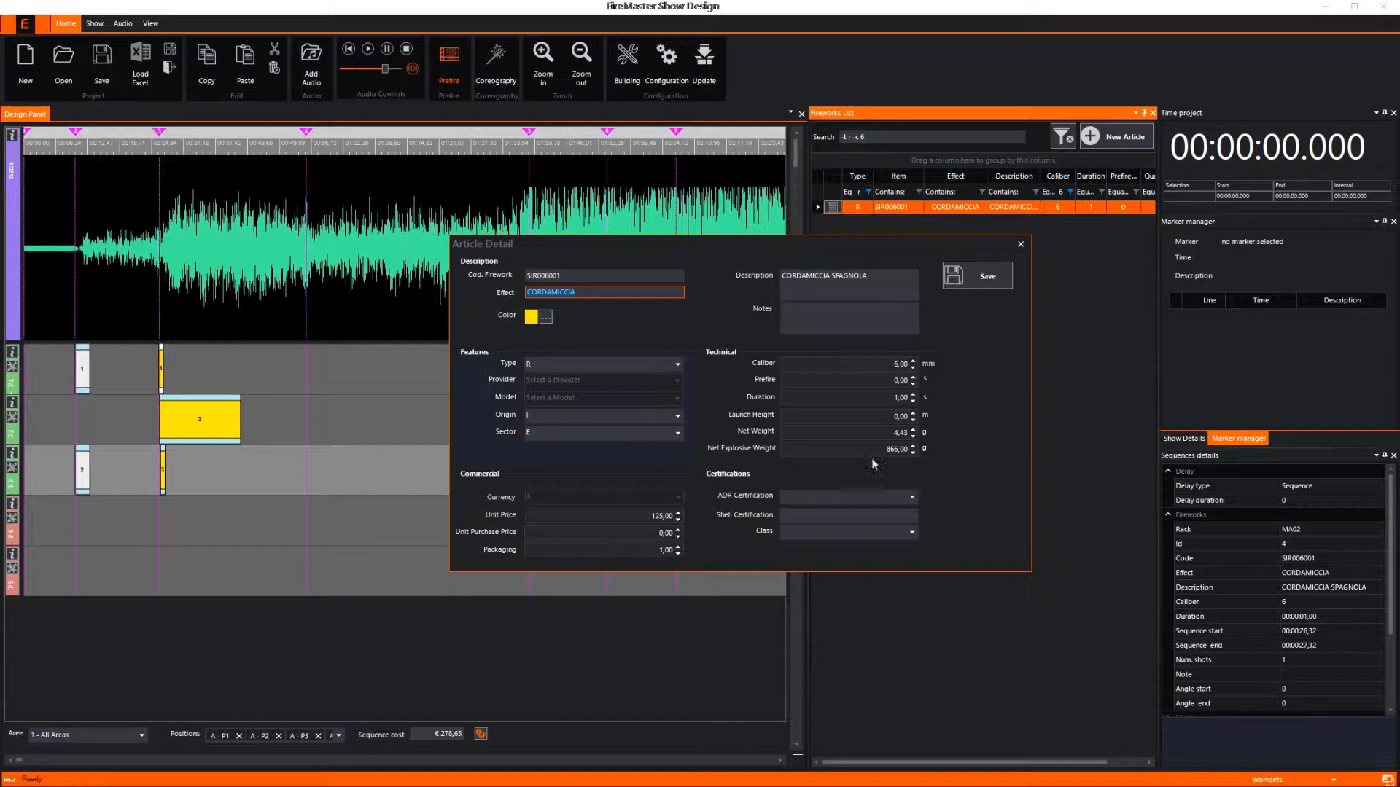
click(1020, 244)
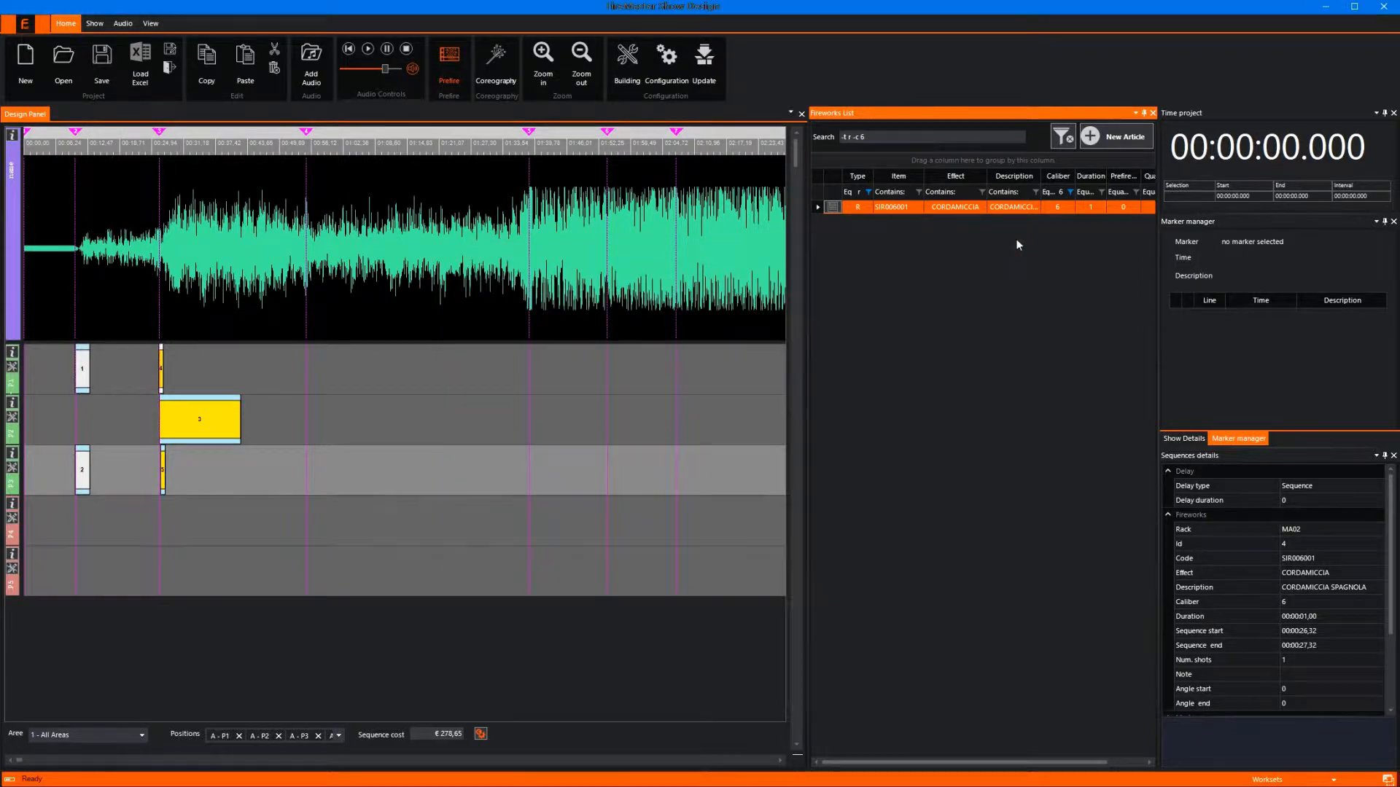
Set the number of shots of the comets sequence on P2 to 6.
click(227, 408)
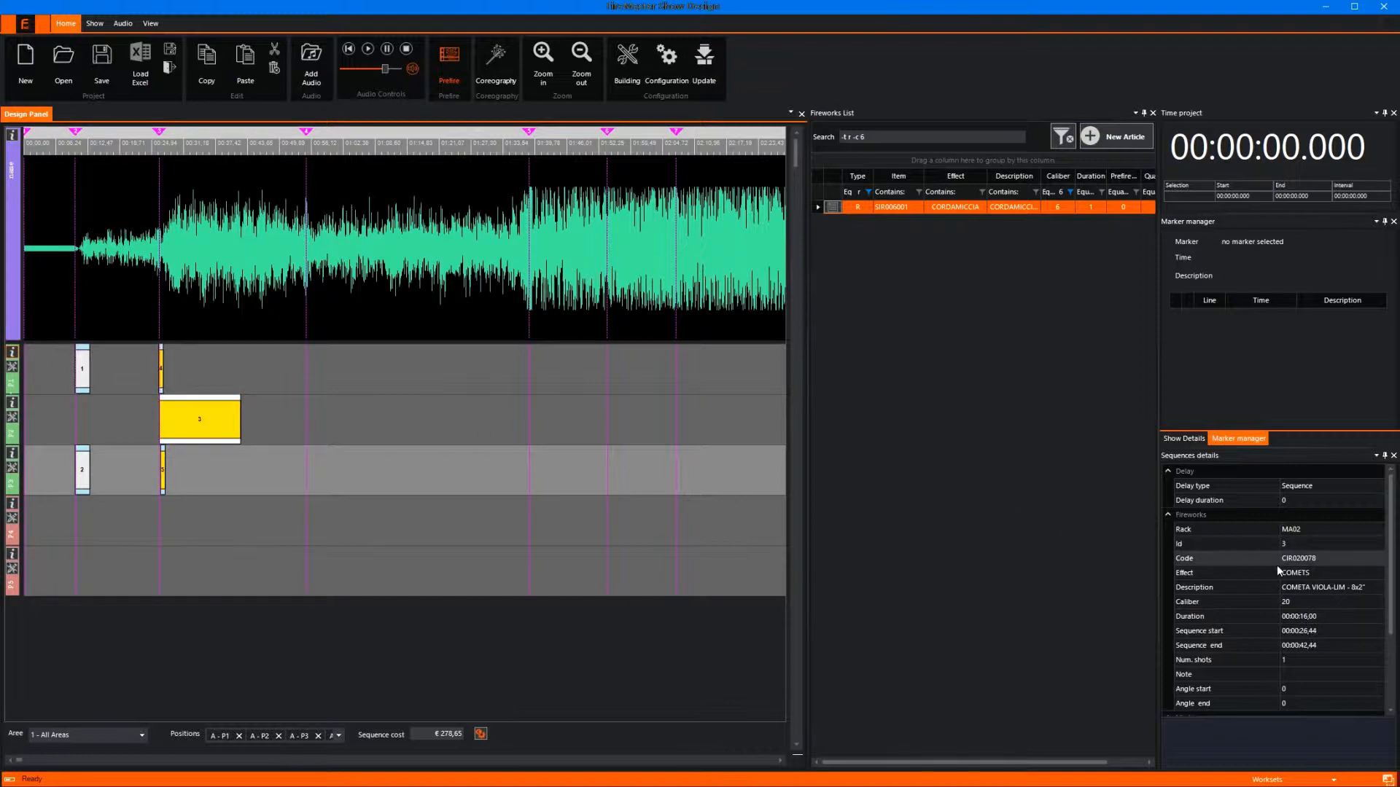
click(1290, 661)
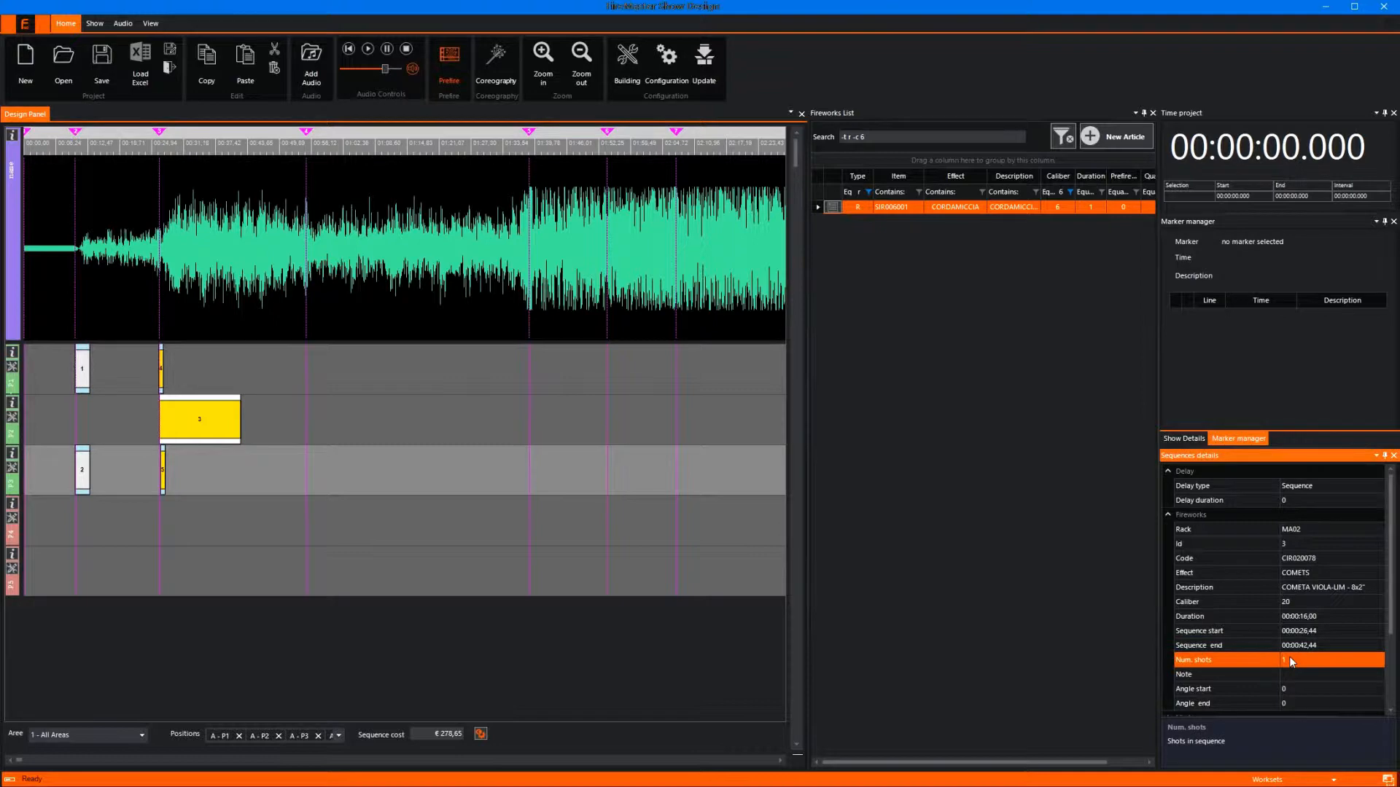
click(1290, 660)
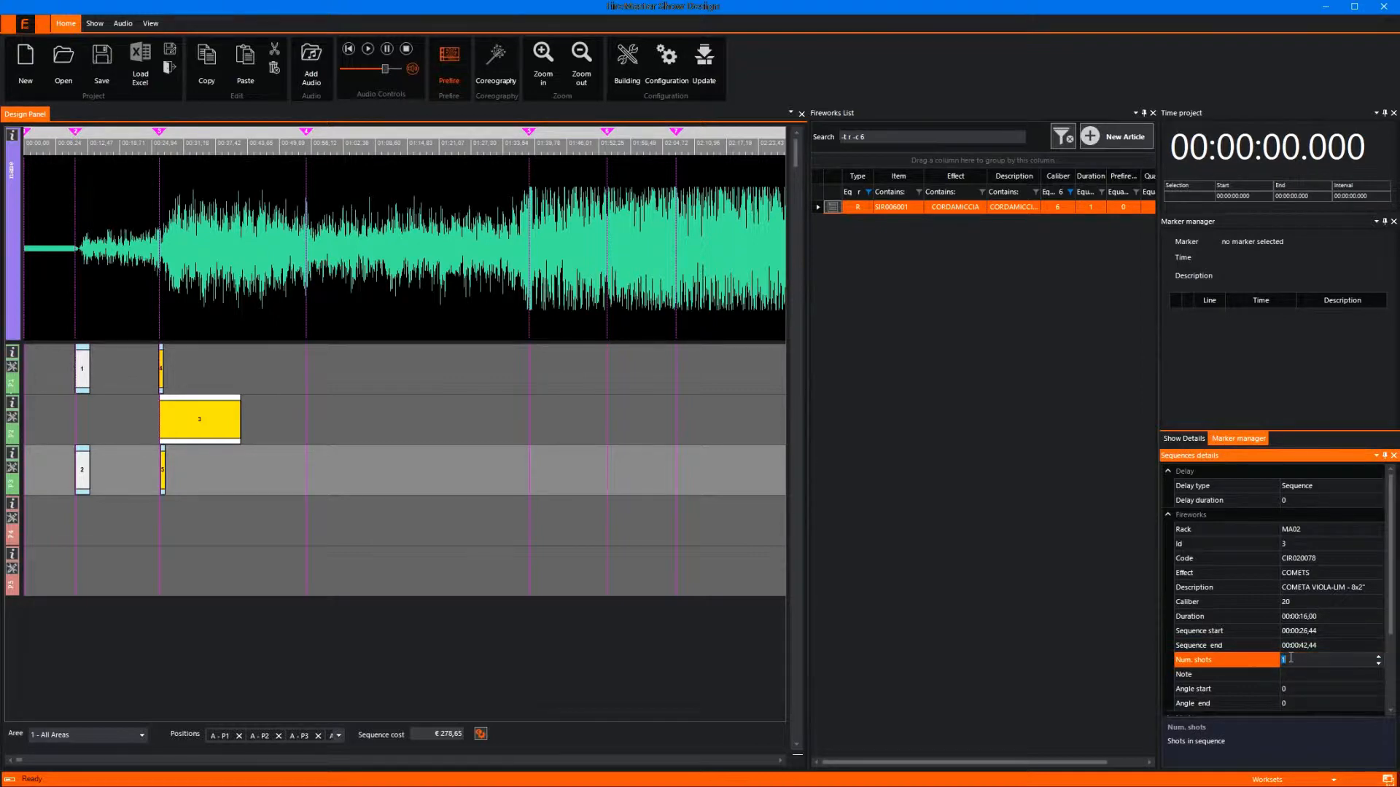
key(Return)
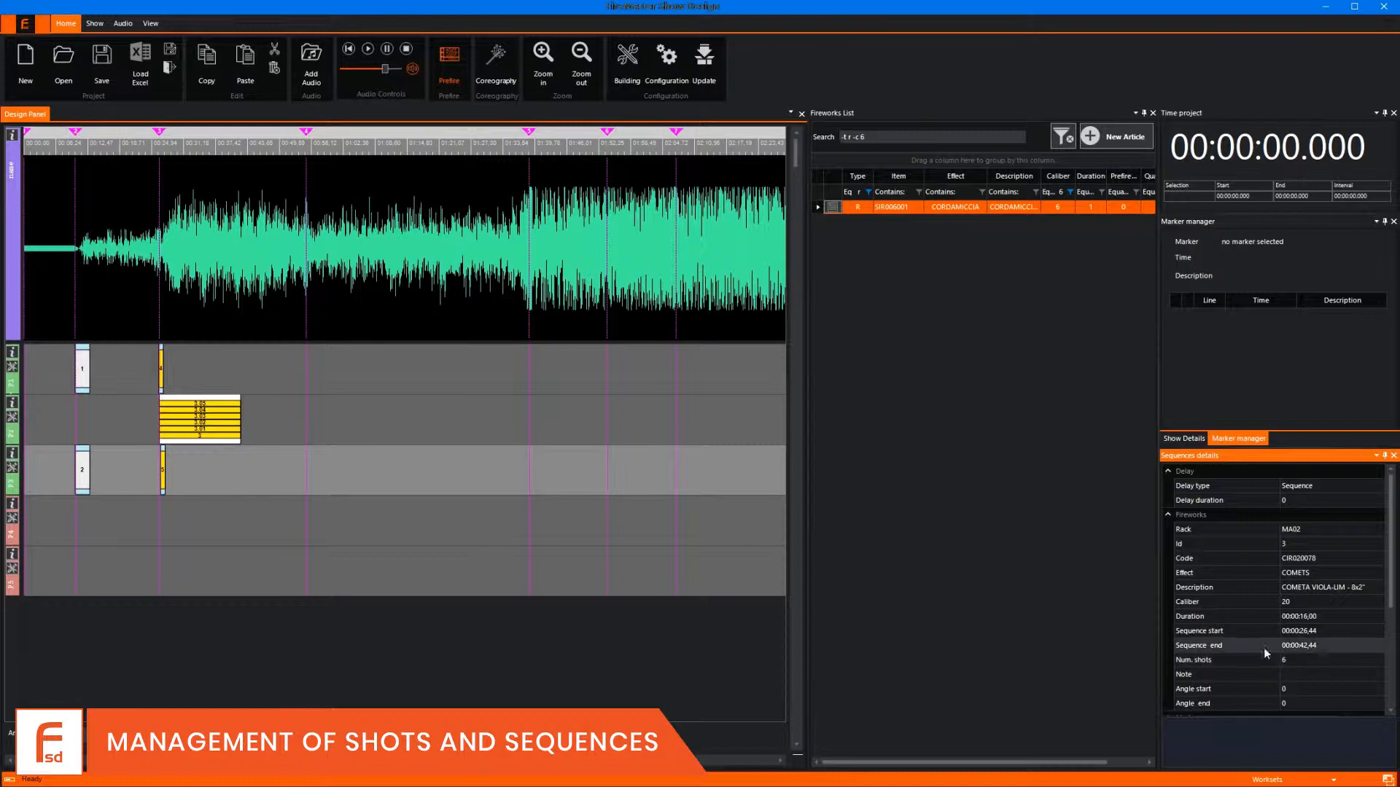
Extend the comets sequence on P2 to the next marker.
click(216, 432)
right_click(215, 431)
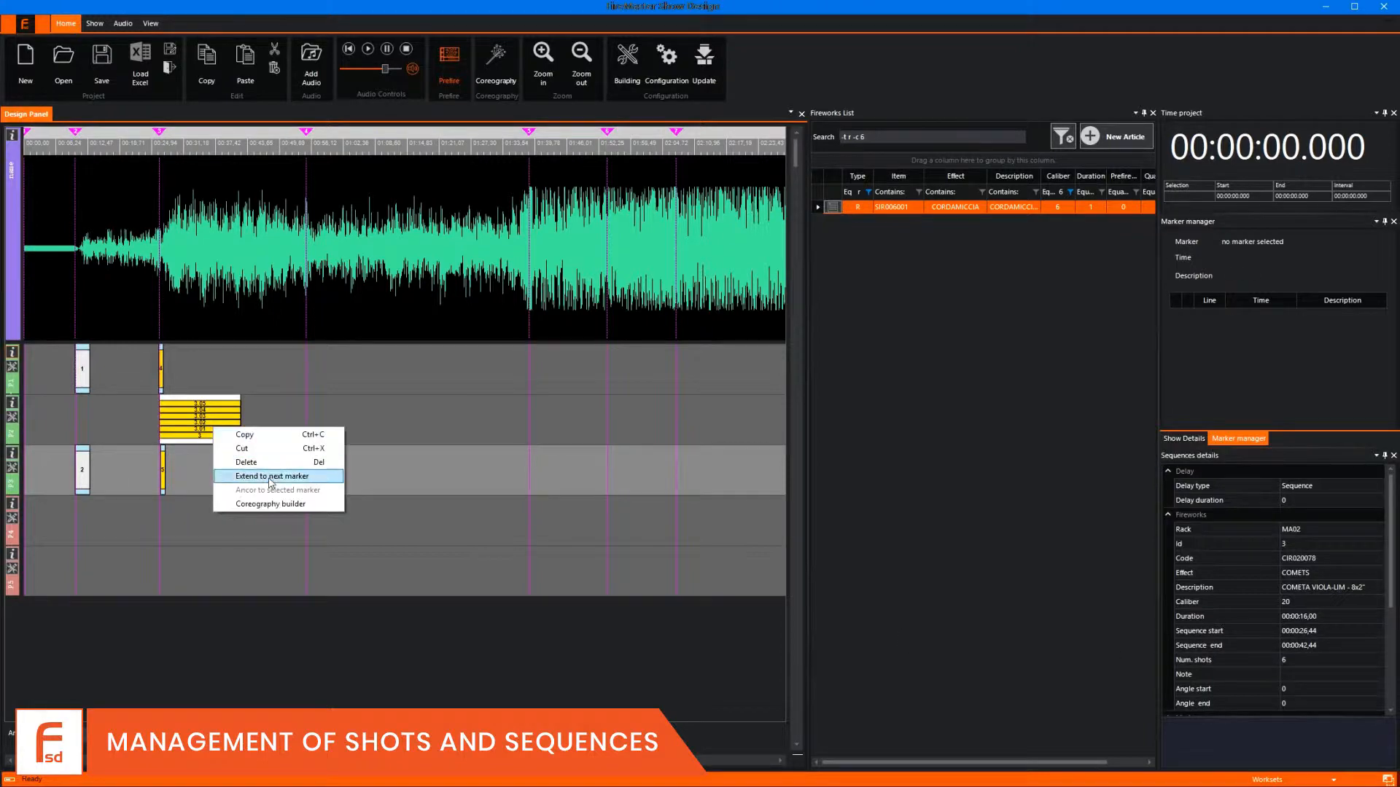
click(267, 477)
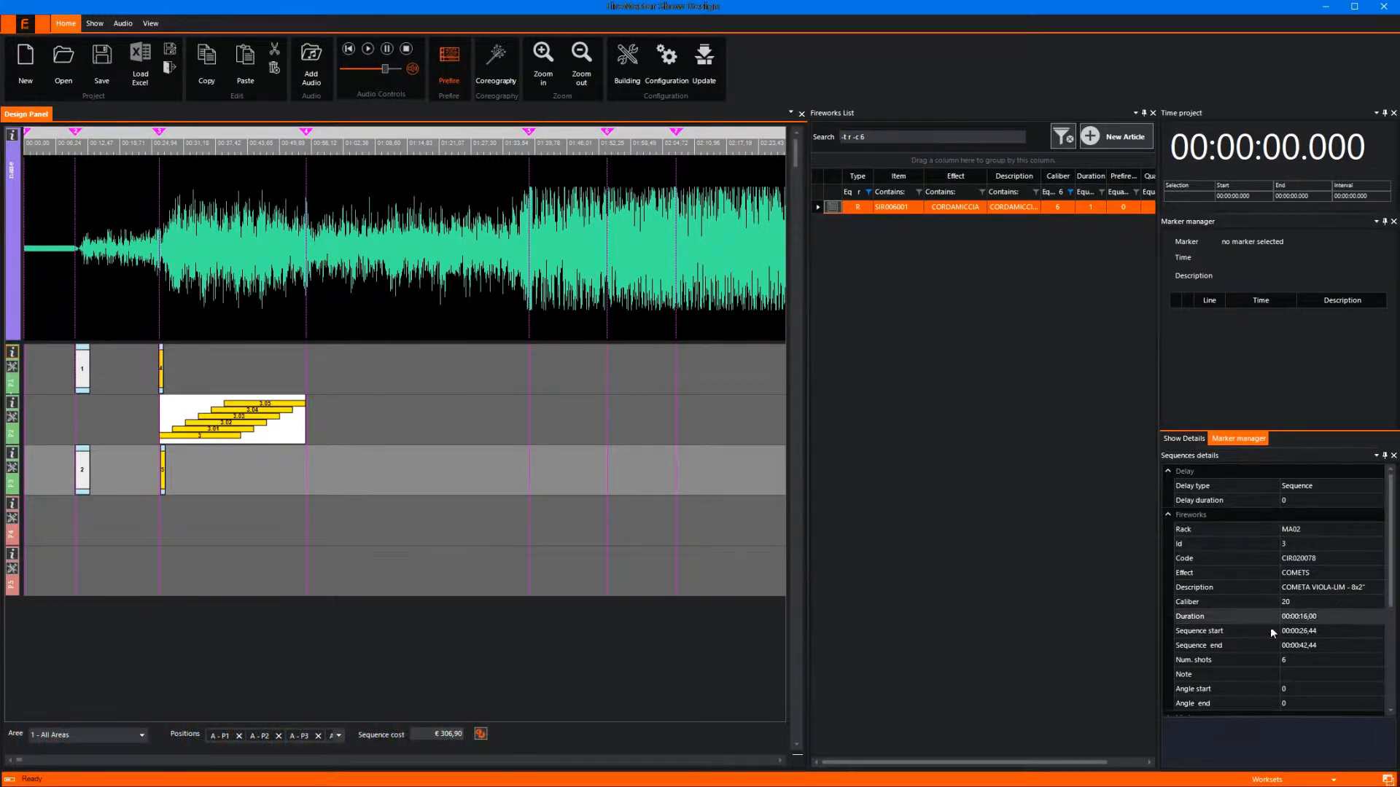
Set the P2 comets sequence's start angle to -30 and end angle to 30, and stretch its end to the fourth marker.
click(1305, 688)
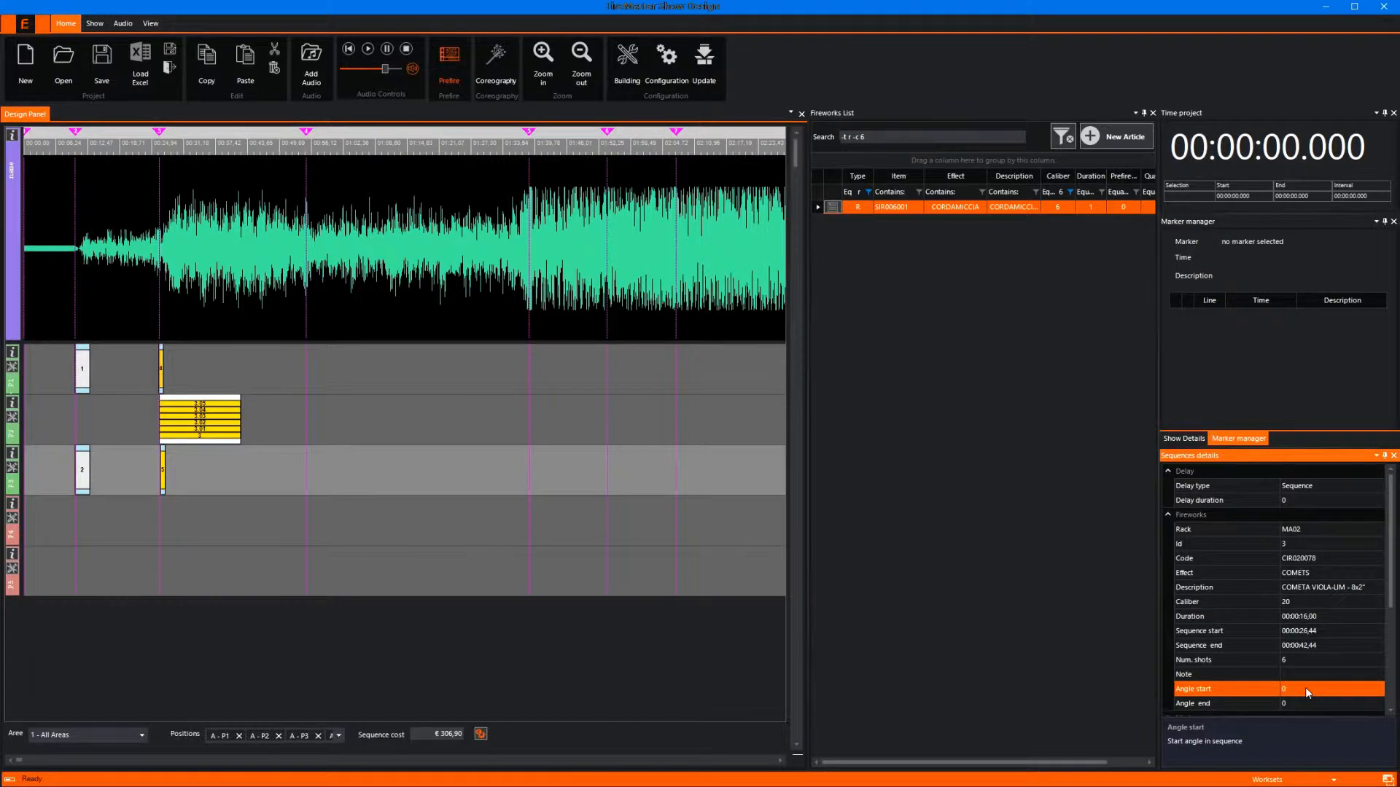
click(1305, 688)
click(1292, 706)
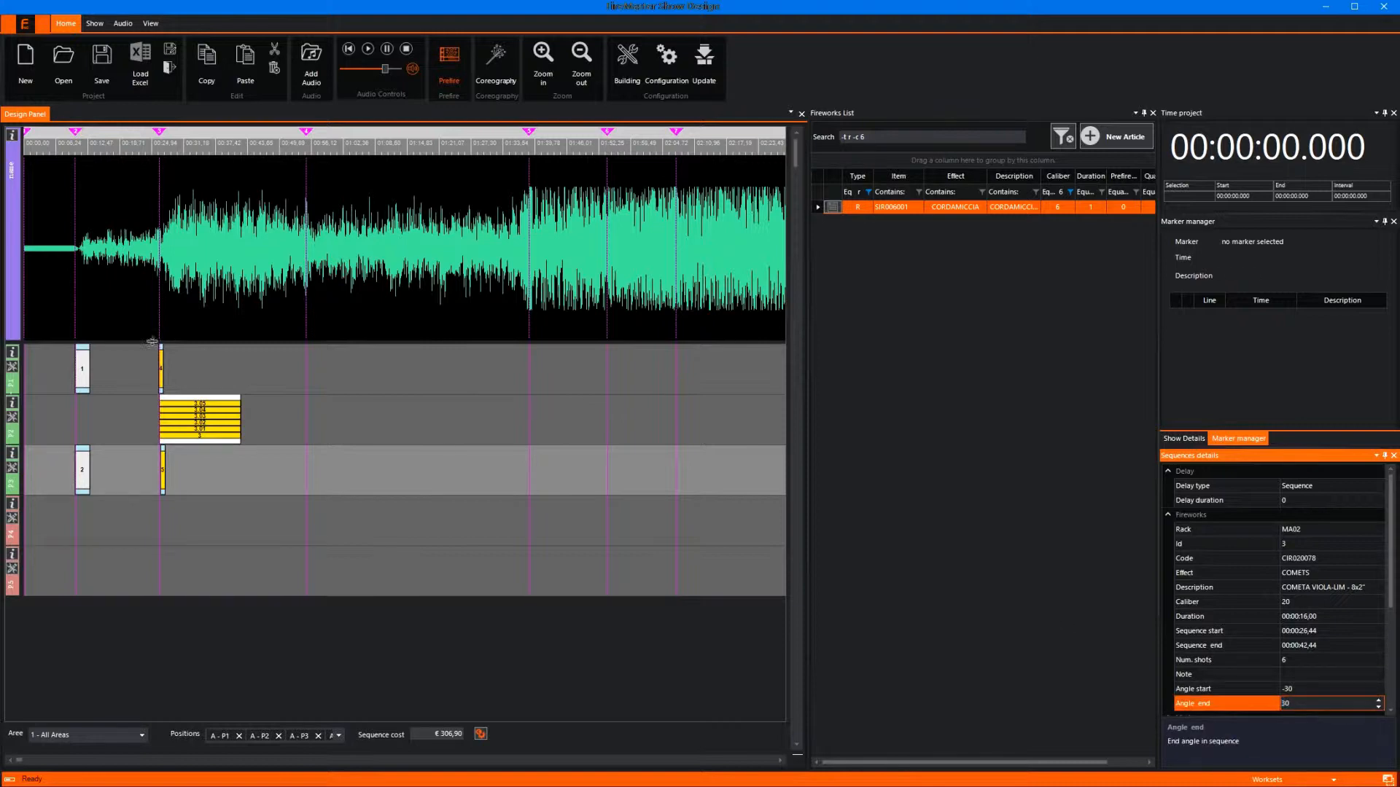
click(241, 424)
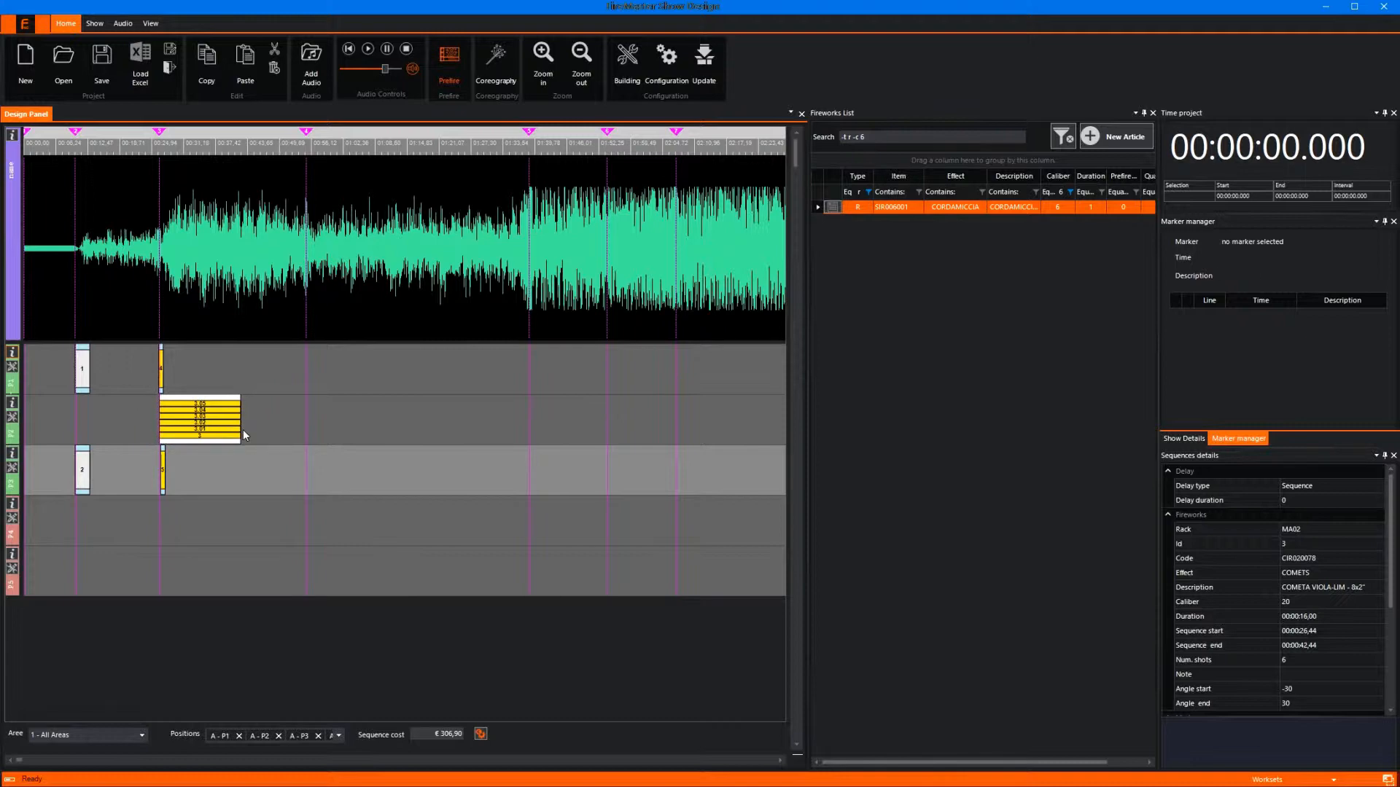
drag(238, 429, 303, 424)
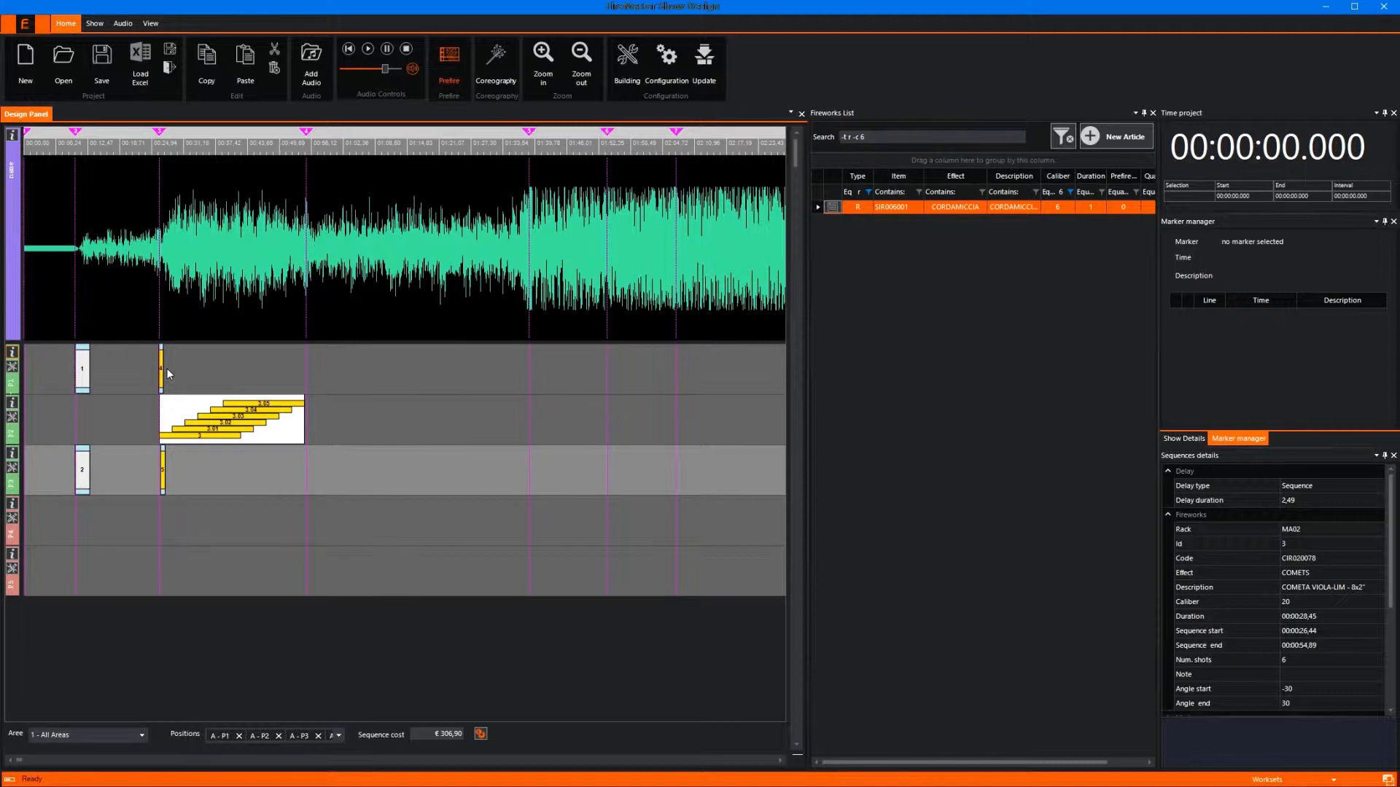
Set the angle of shot 2 to -20 and of shot 5 to 20 in the P2 comets sequence.
scroll(1285, 676, down, 5)
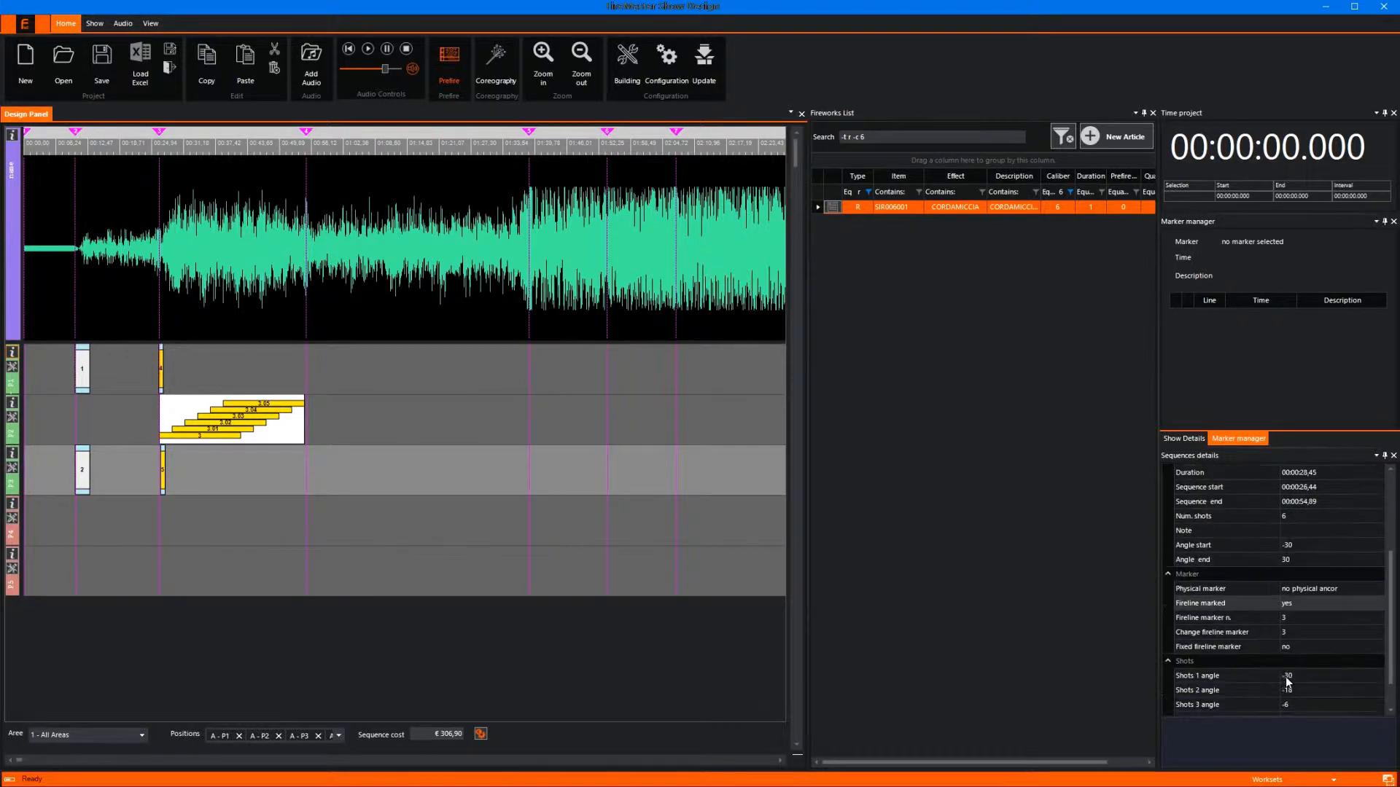
scroll(1306, 640, up, 5)
scroll(1302, 678, down, 4)
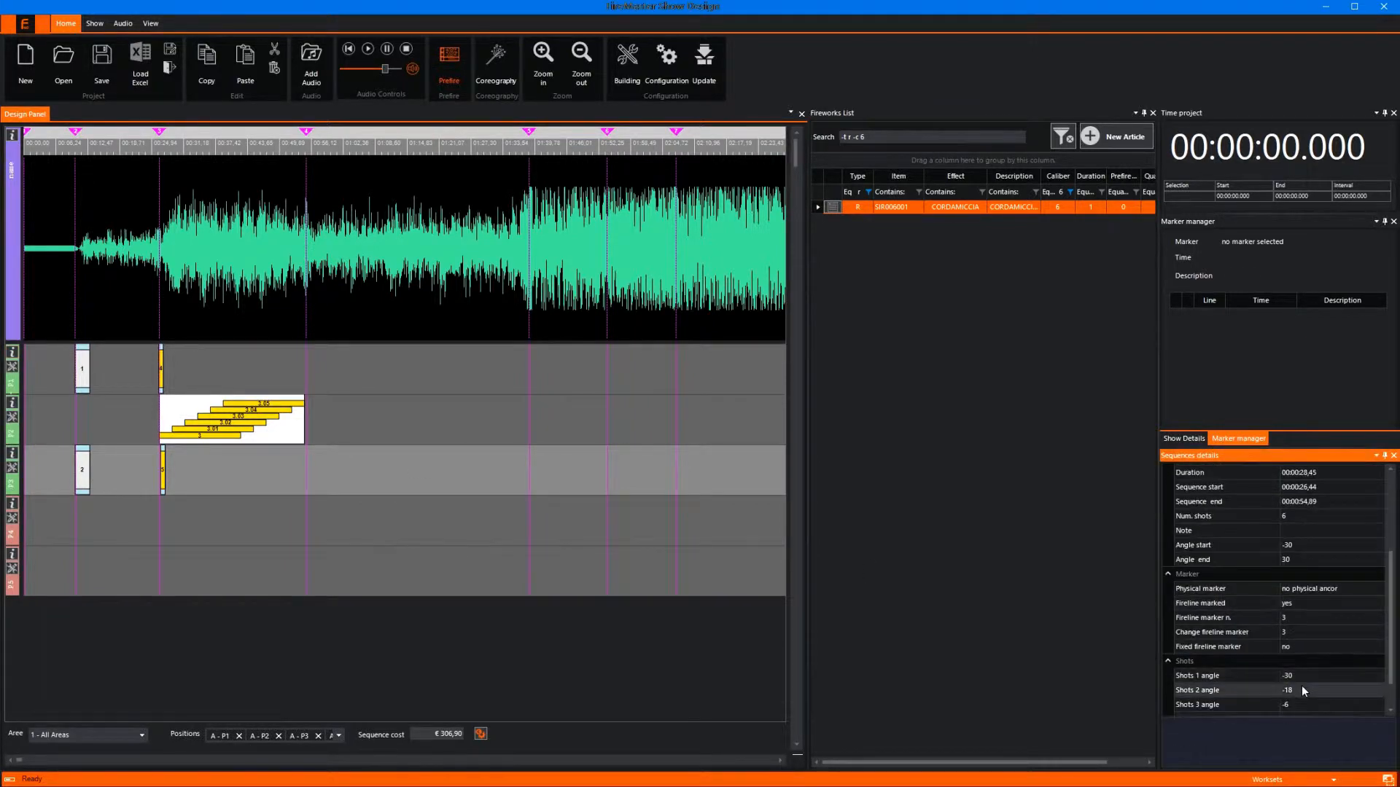
click(1302, 649)
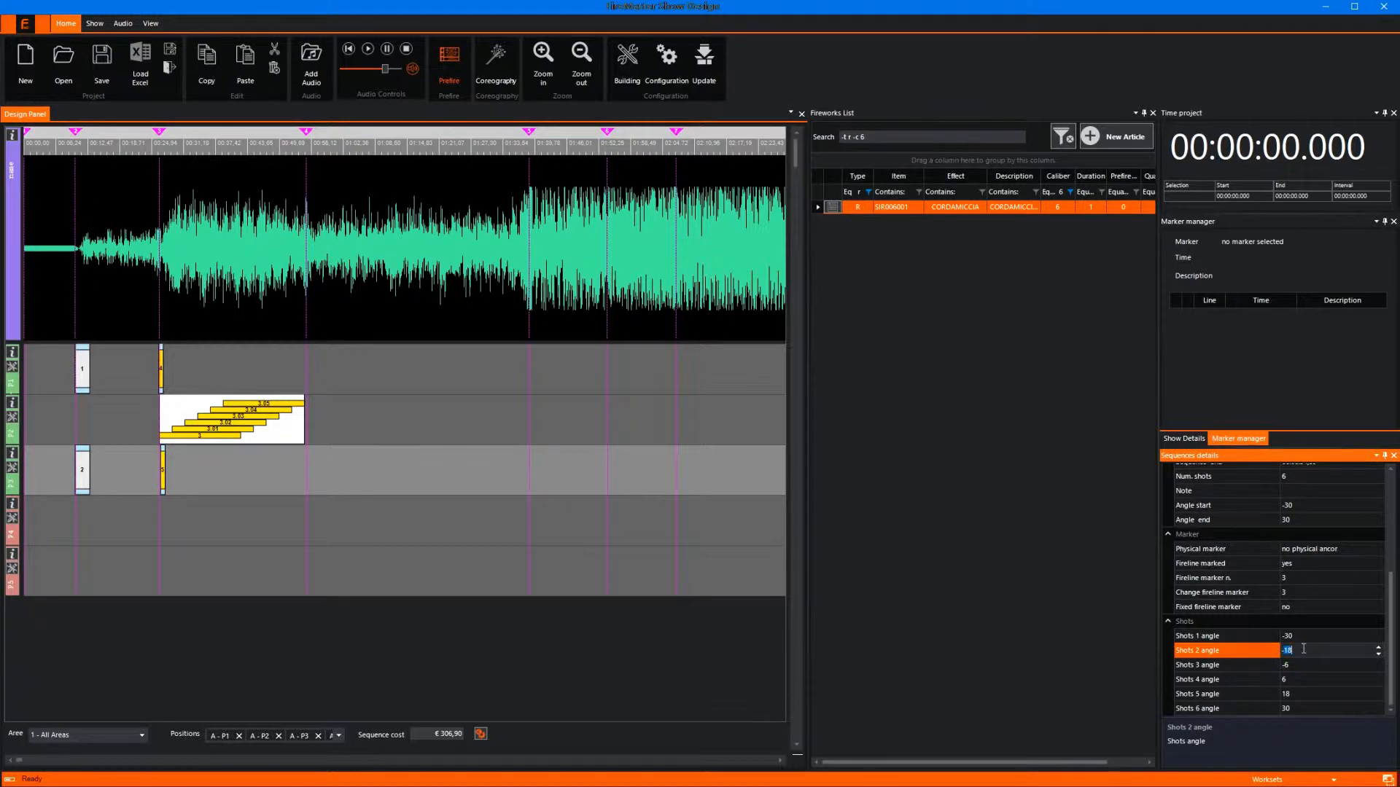
scroll(1305, 694, up, 6)
scroll(1305, 694, down, 4)
scroll(1305, 694, down, 2)
click(1305, 694)
text(20)
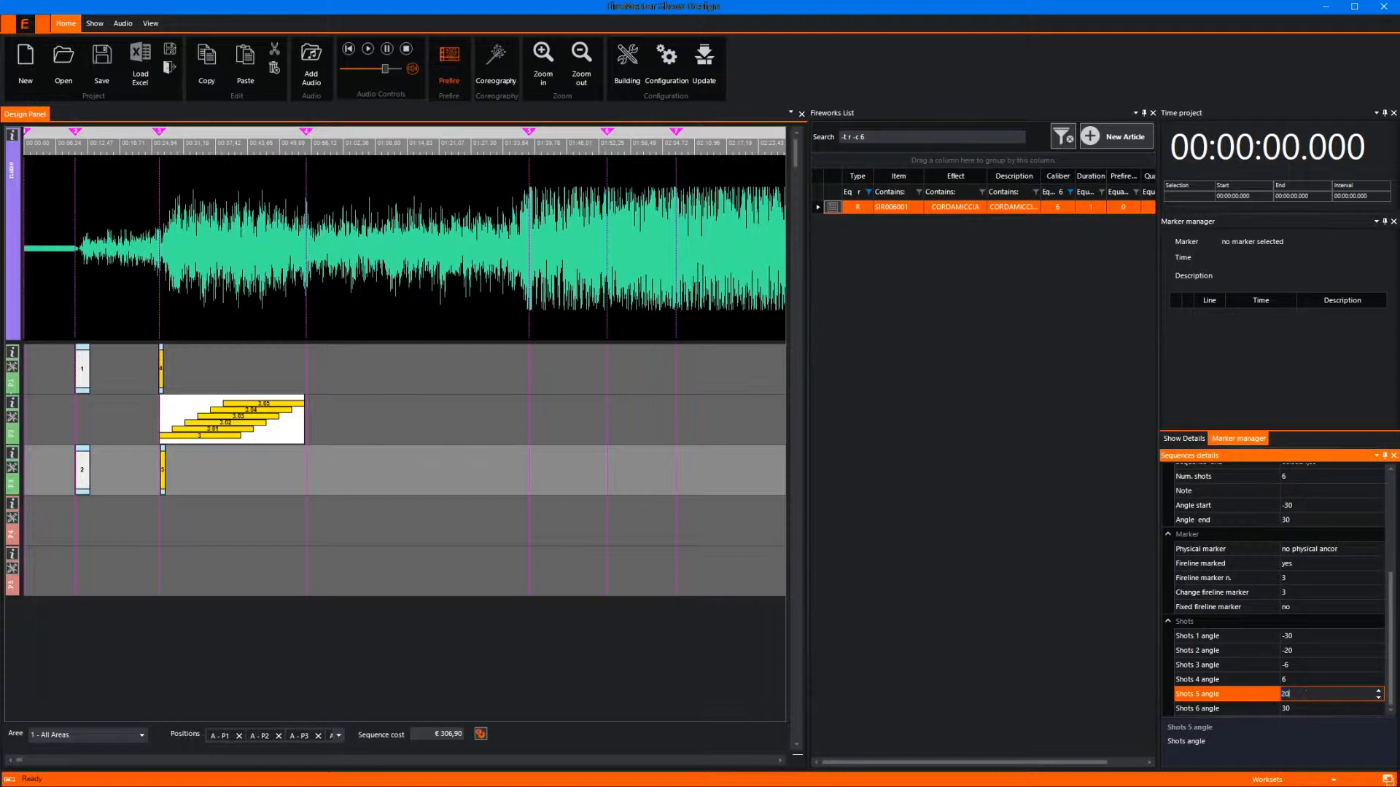
key(Return)
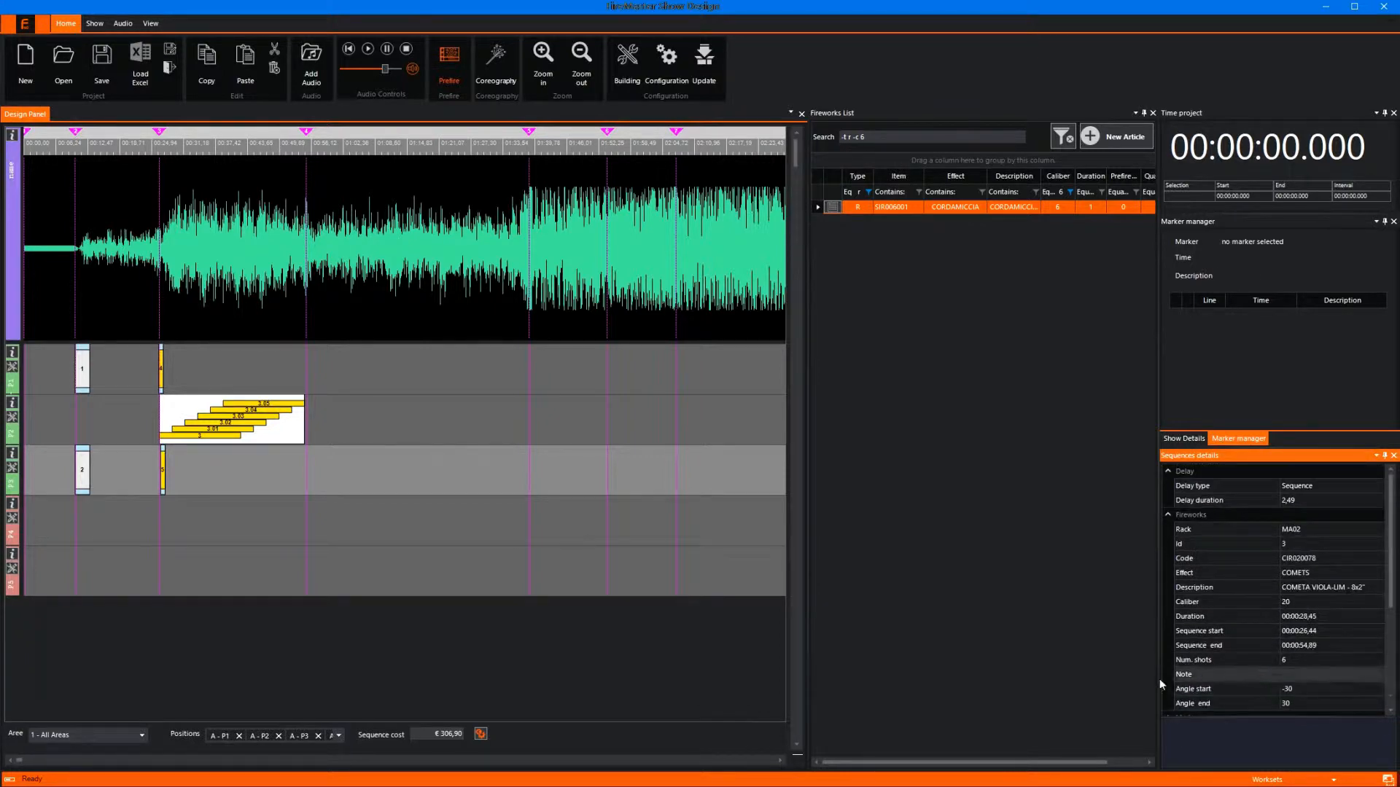
Move the SIR006001 sequence on P1 to the fourth marker and set its number of shots to 6.
click(162, 364)
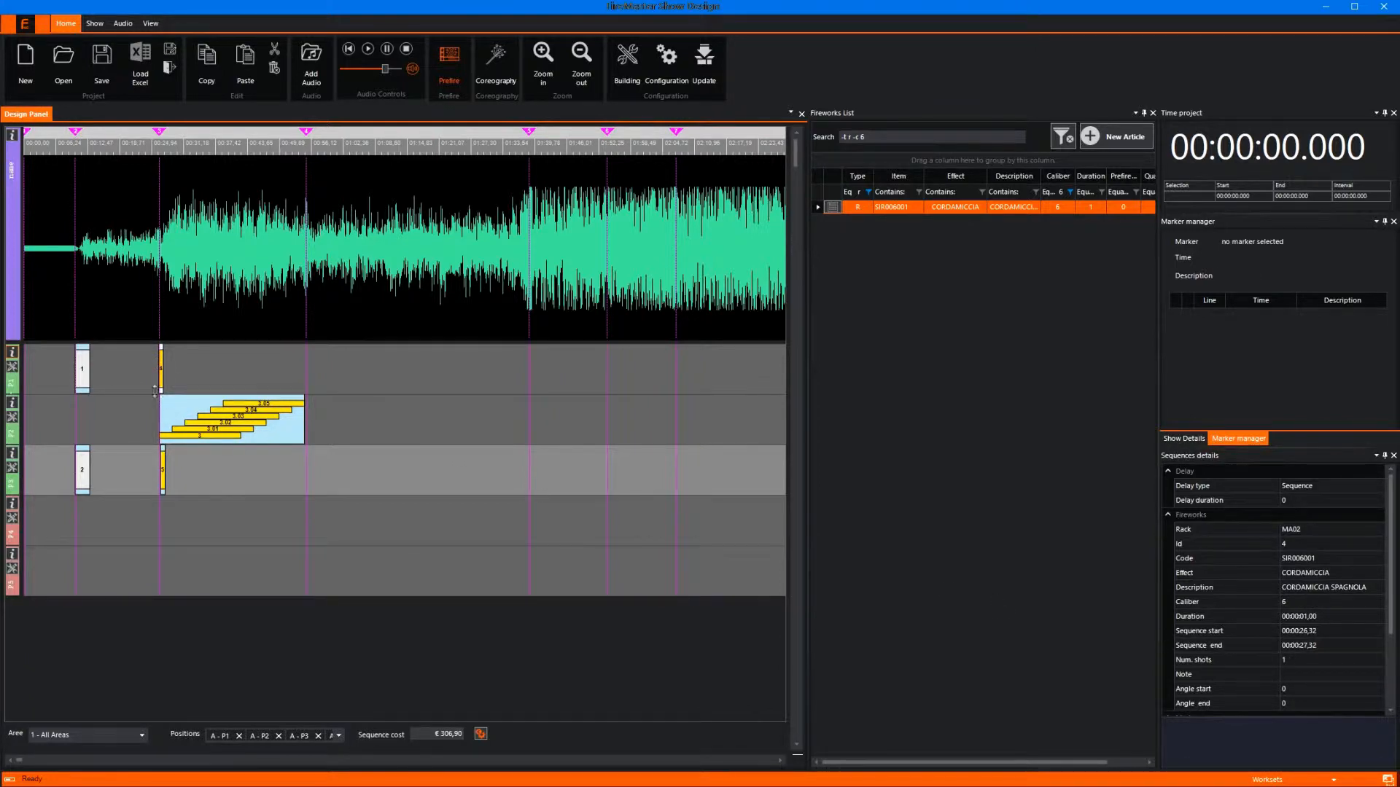
drag(162, 380, 310, 388)
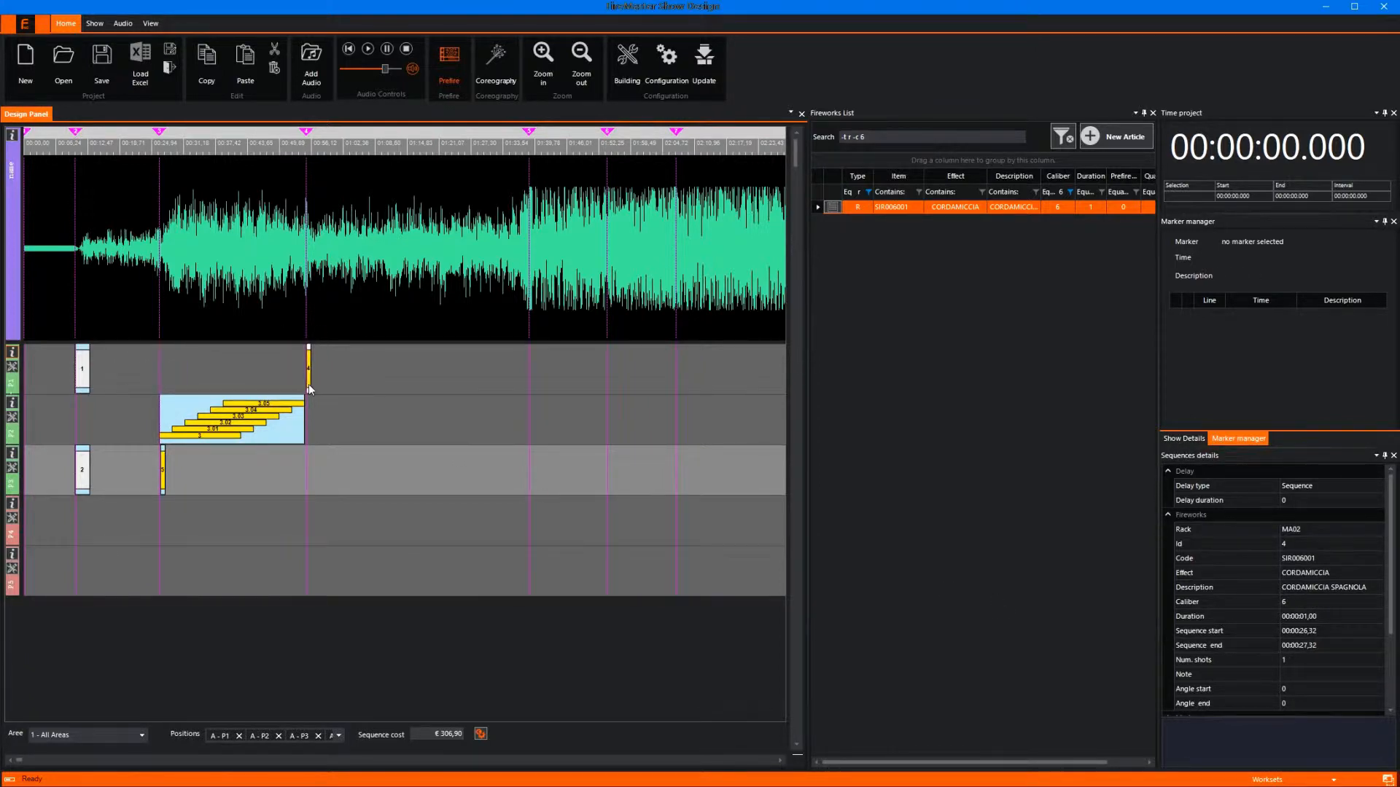
click(1297, 659)
click(1297, 659)
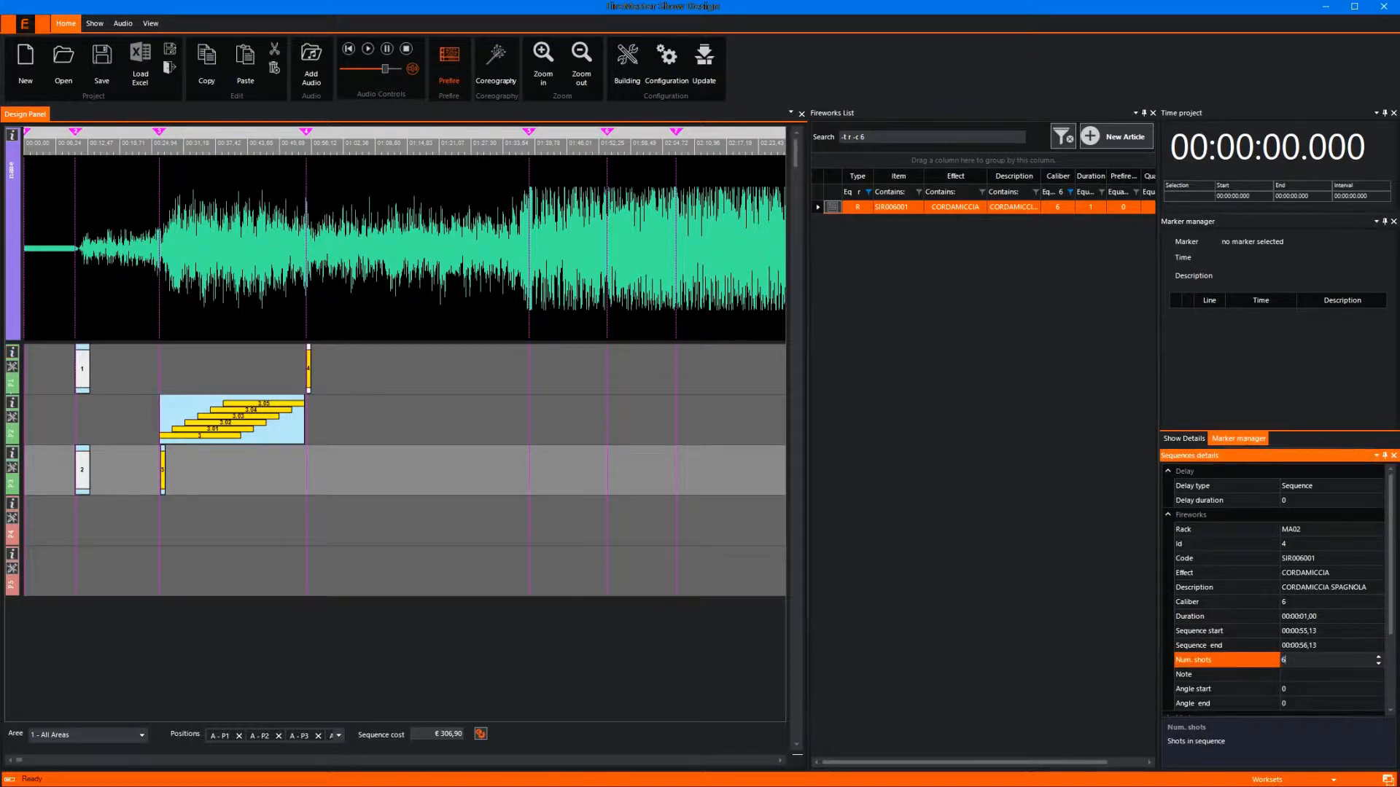
key(Return)
Change the rack of the SIR006001 sequence on P1 to Archetto.
click(1323, 530)
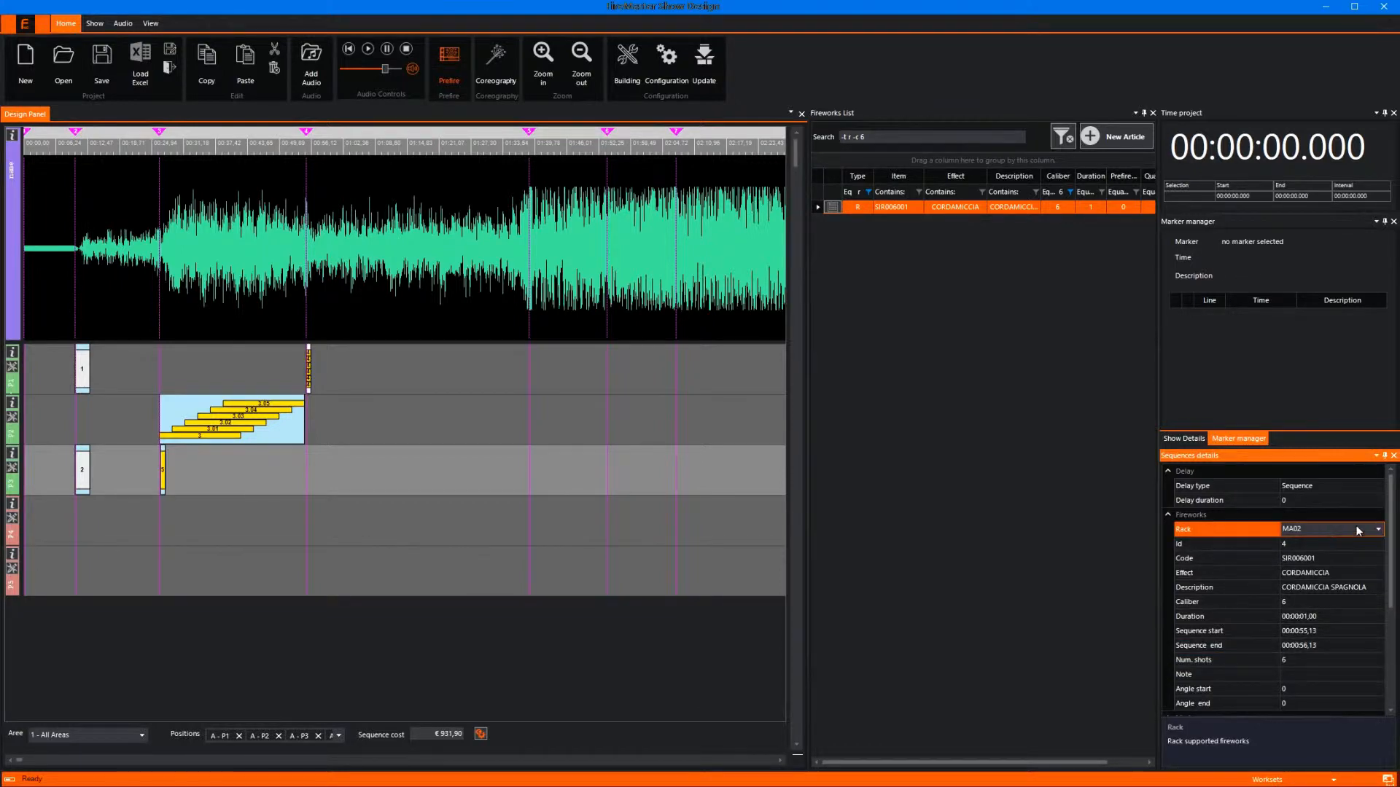
click(1358, 531)
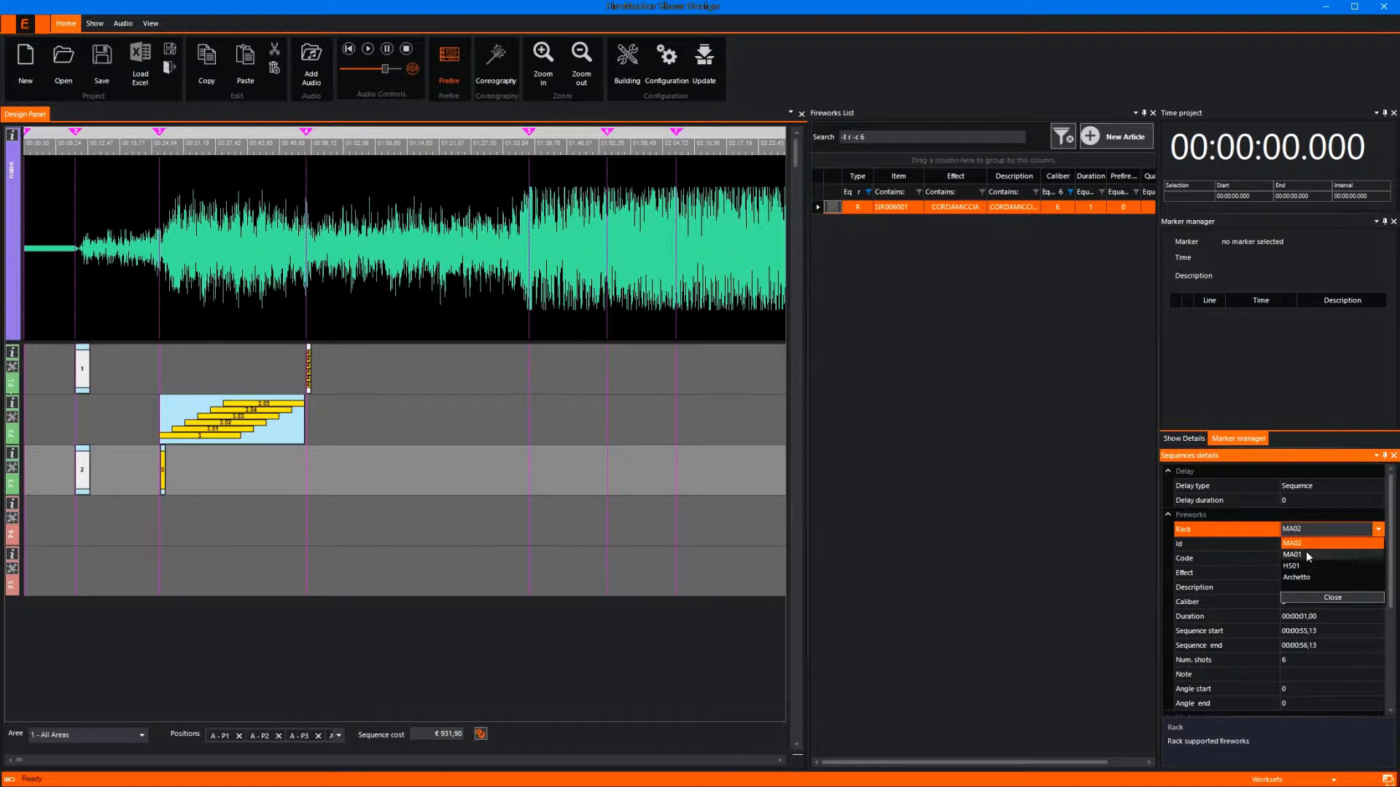
click(1310, 577)
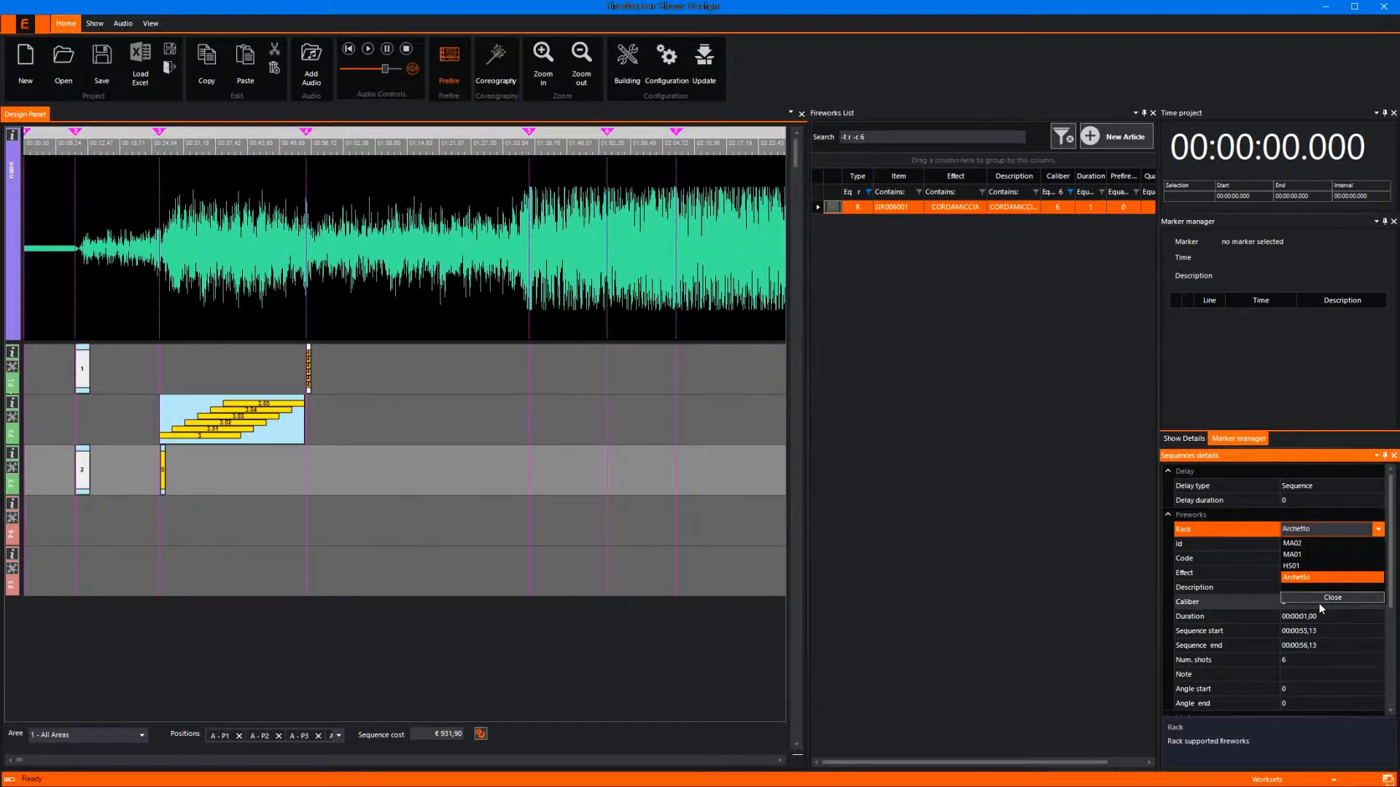
click(1319, 599)
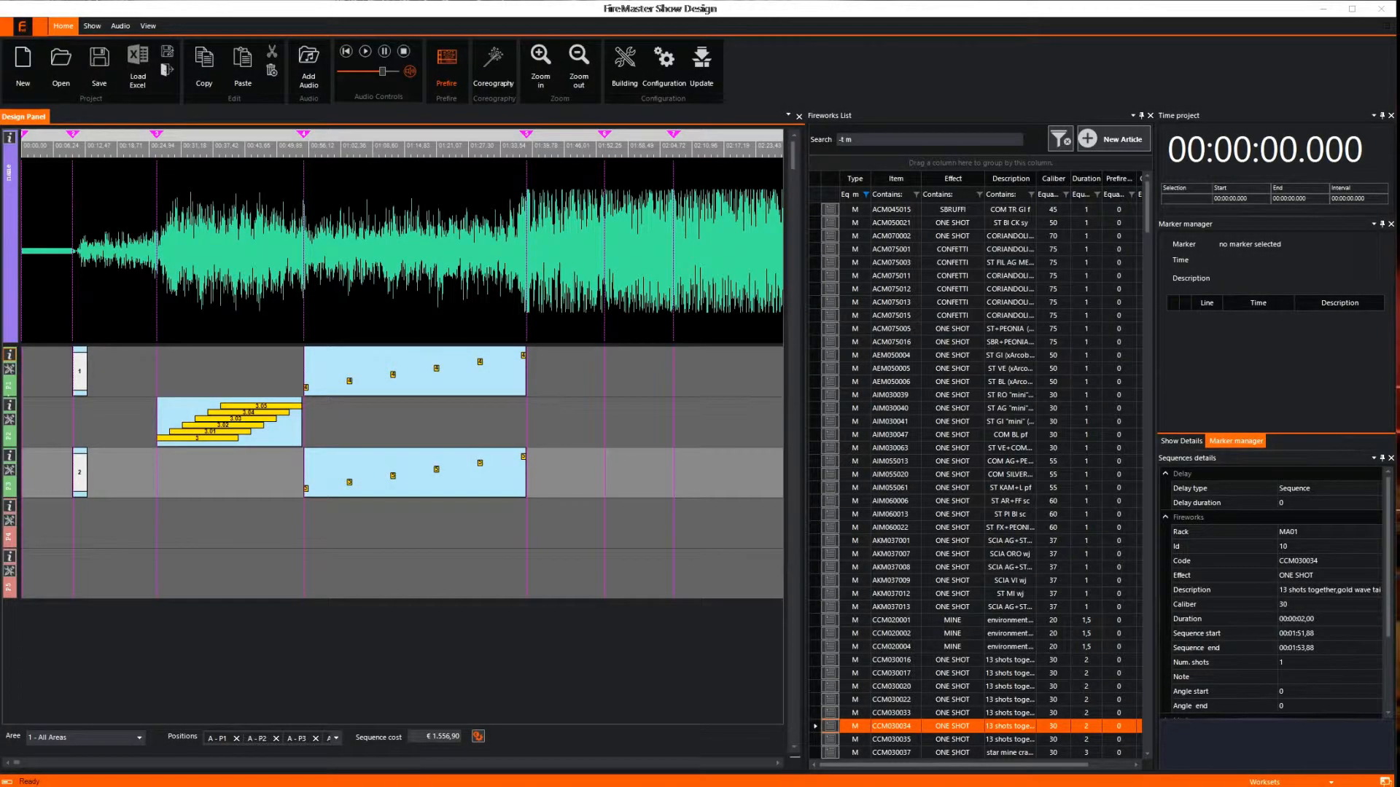
Place one shot of CCM030034 on P1 and align its start with the fifth marker.
drag(918, 728, 546, 372)
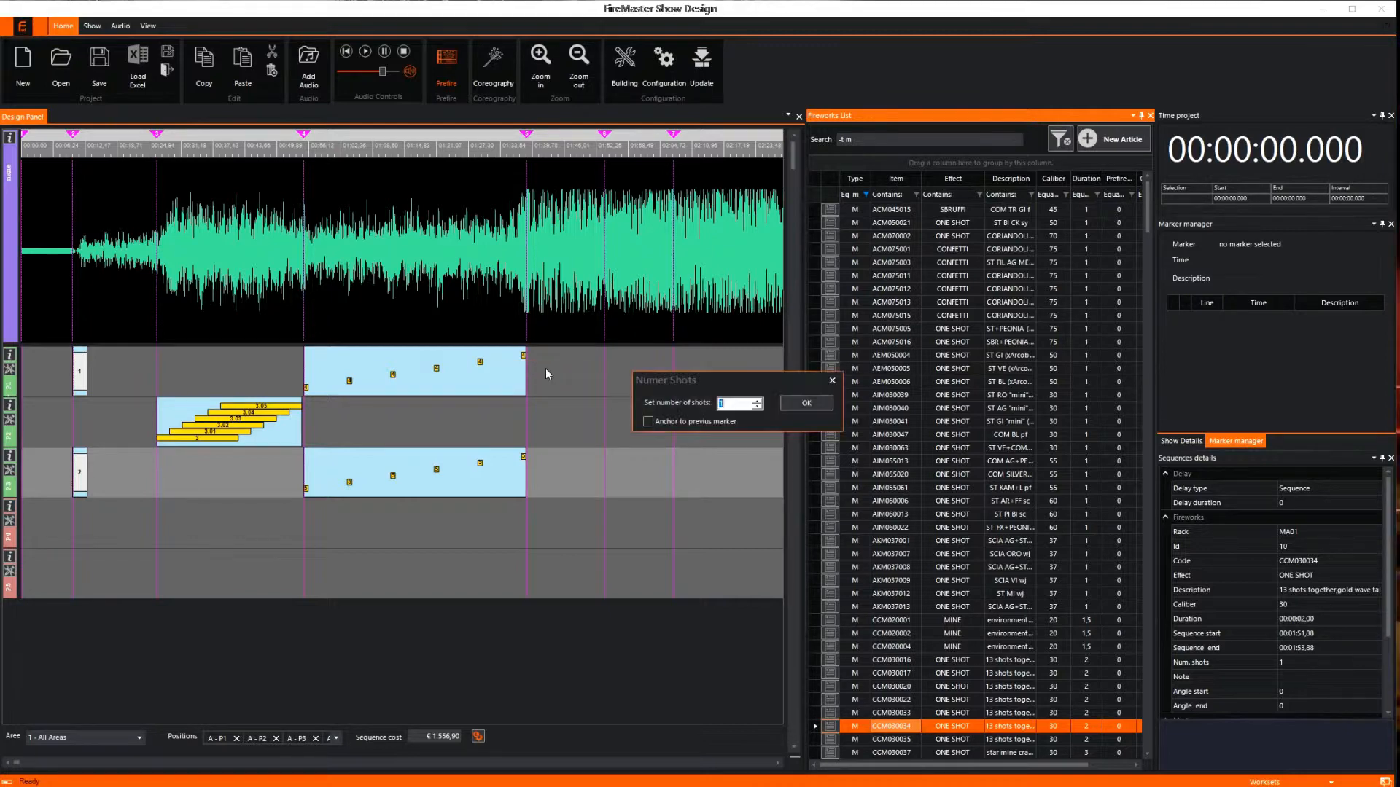
click(807, 407)
drag(550, 385, 534, 384)
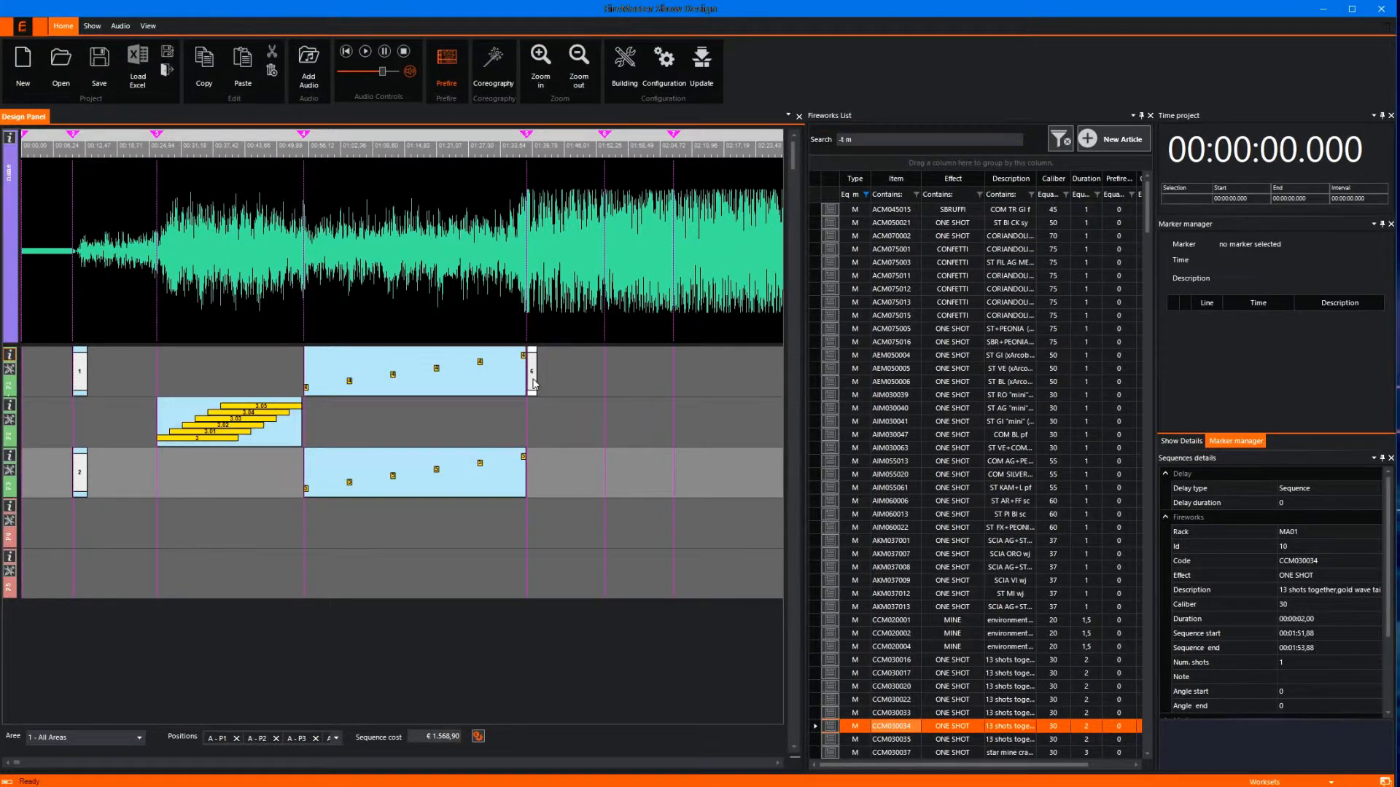
Start the Coreography builder from the CCM030034 sequence and add positions P1, P2 and P3 to the choreography.
right_click(534, 385)
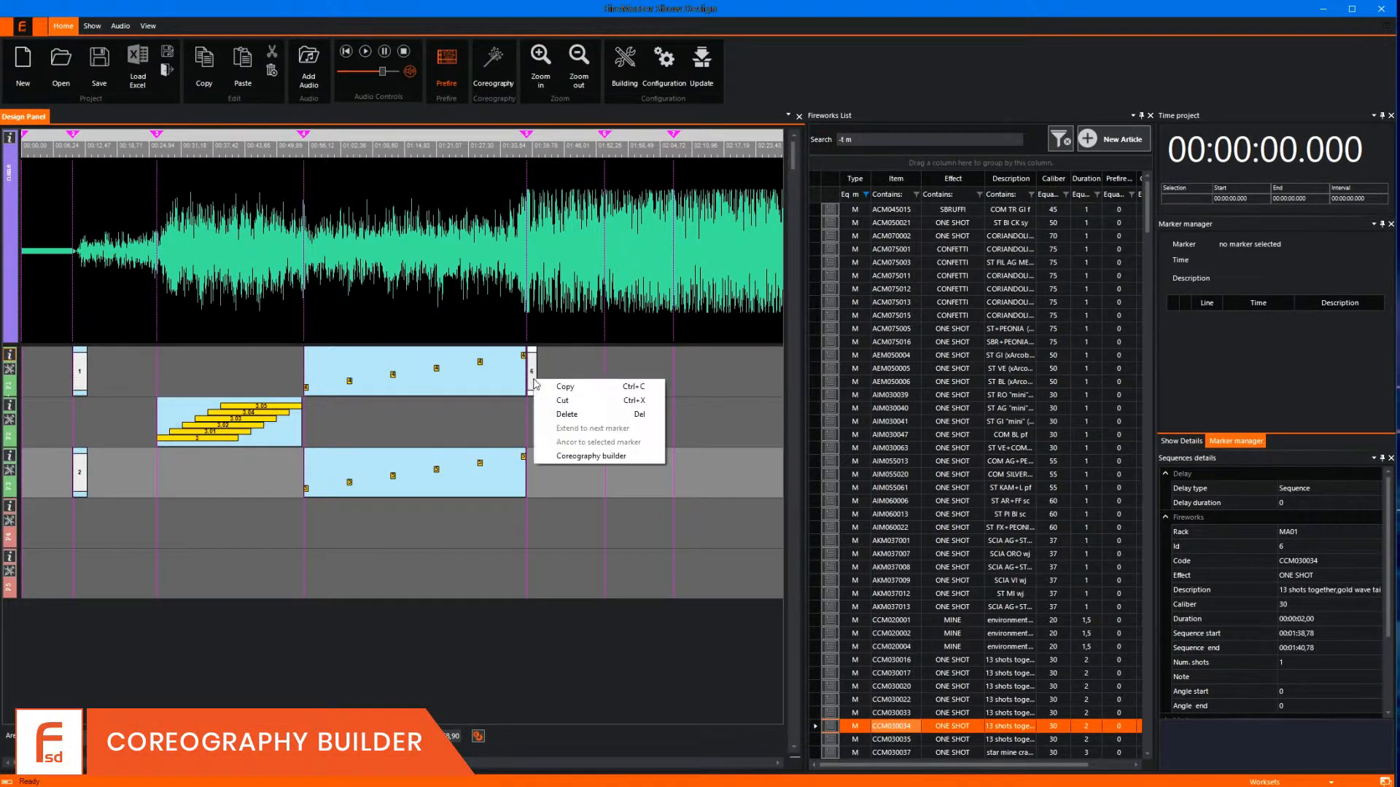
click(589, 458)
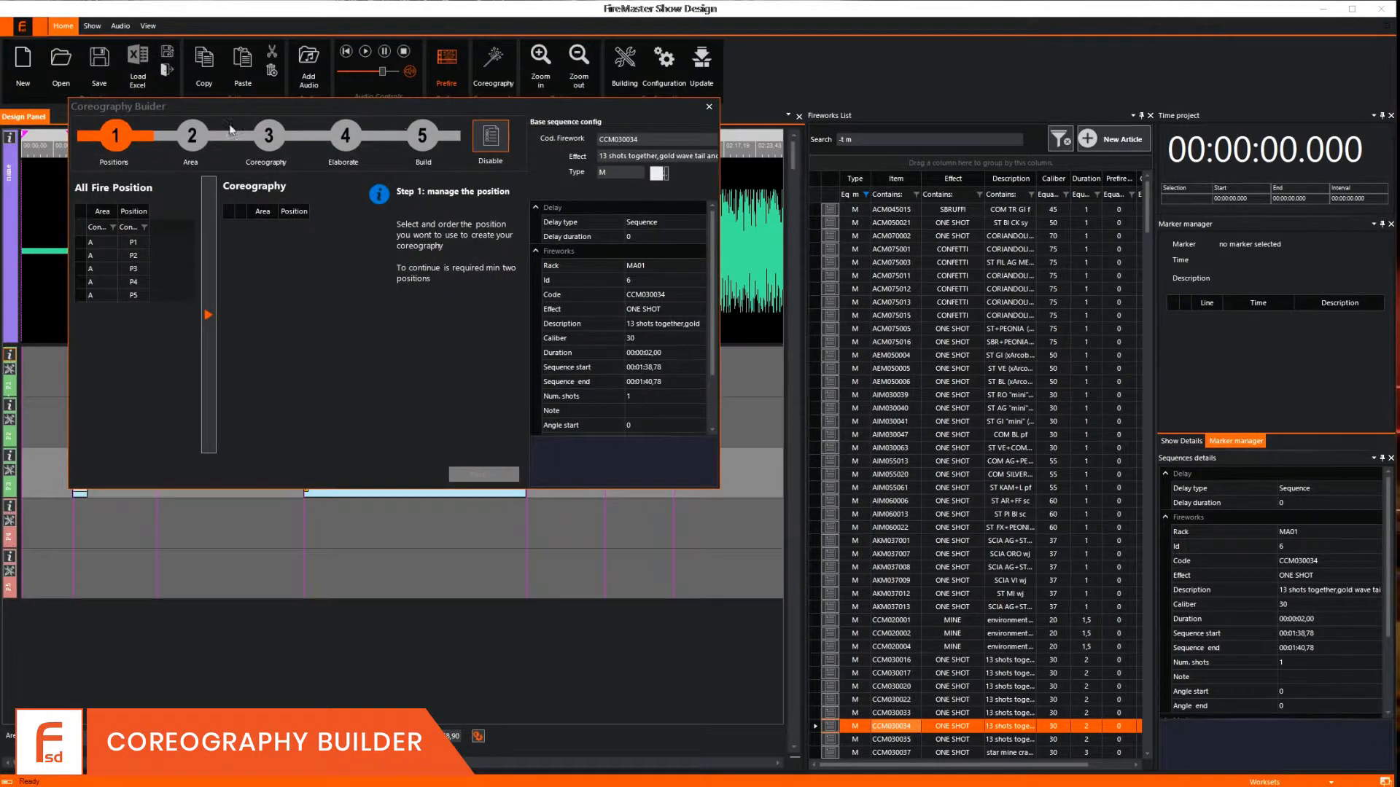
click(164, 243)
click(205, 275)
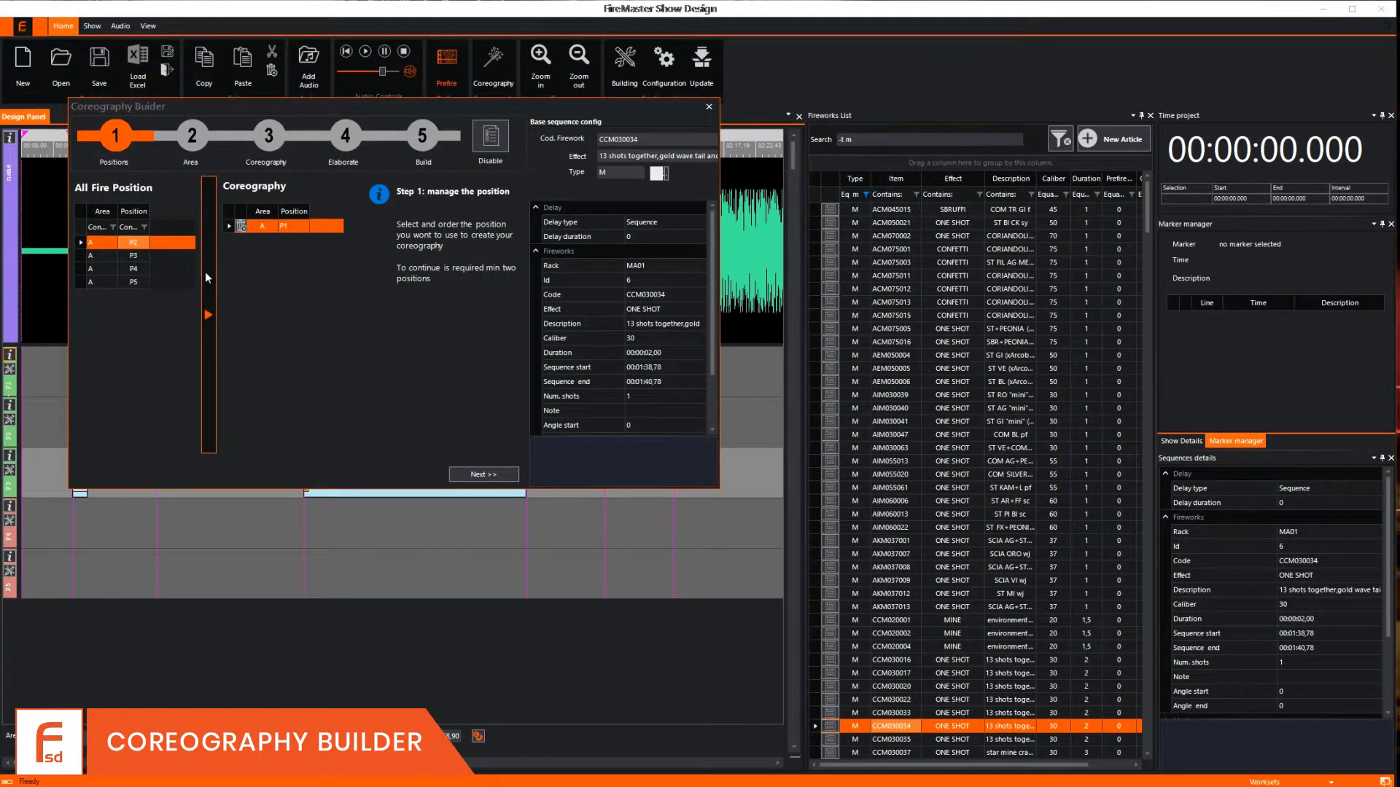
click(205, 276)
click(206, 276)
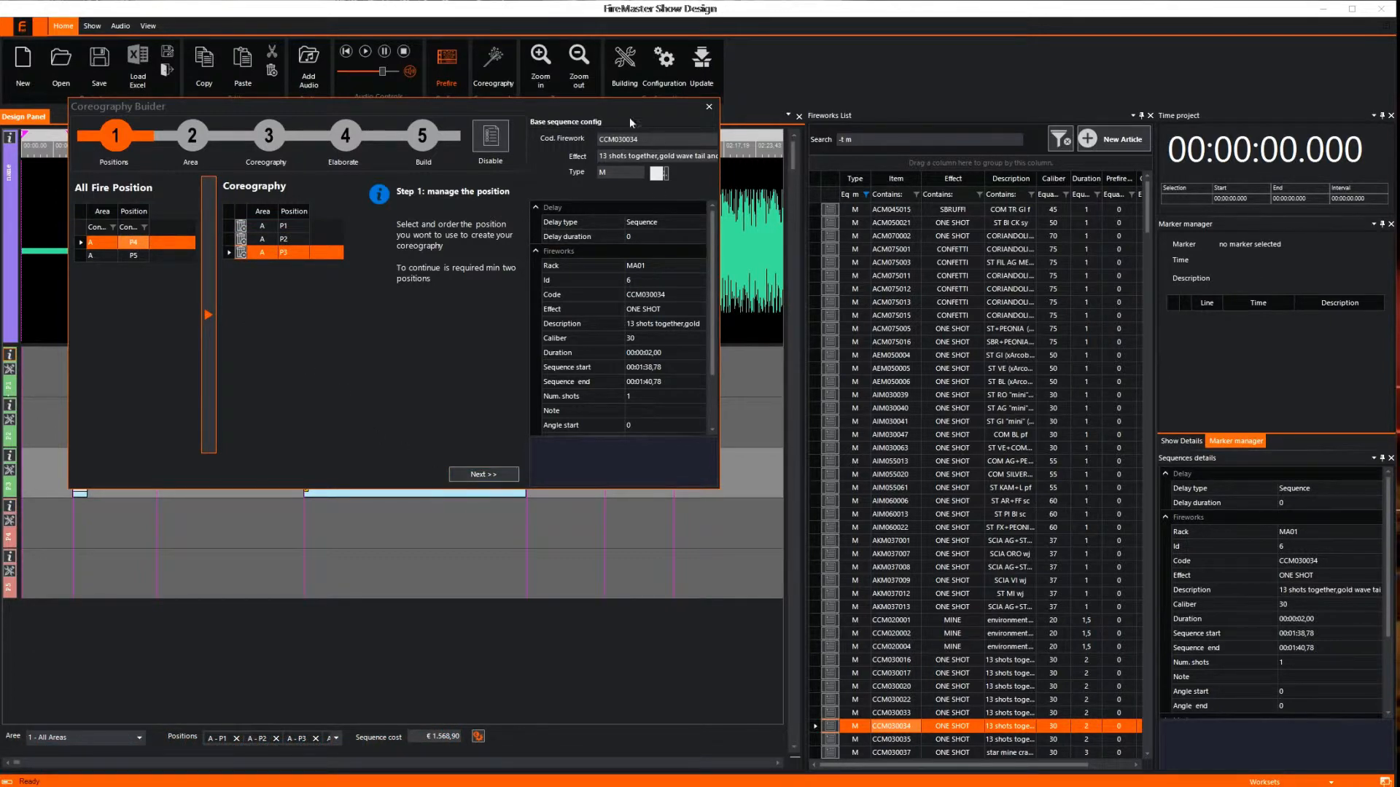
drag(625, 110, 759, 299)
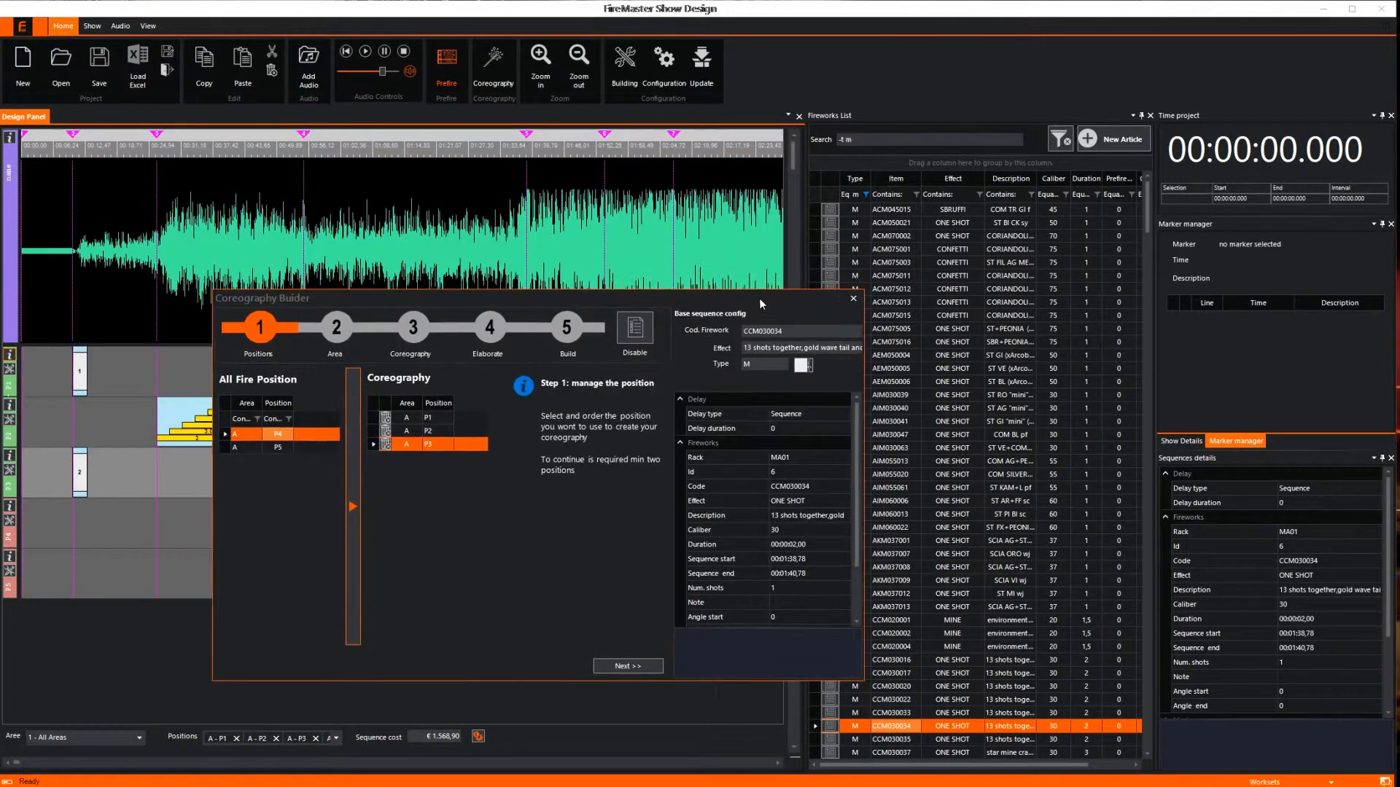
Set the choreography area to start from marker 5 and end at marker 6.
click(636, 666)
click(323, 378)
click(323, 377)
click(323, 377)
click(323, 377)
click(323, 378)
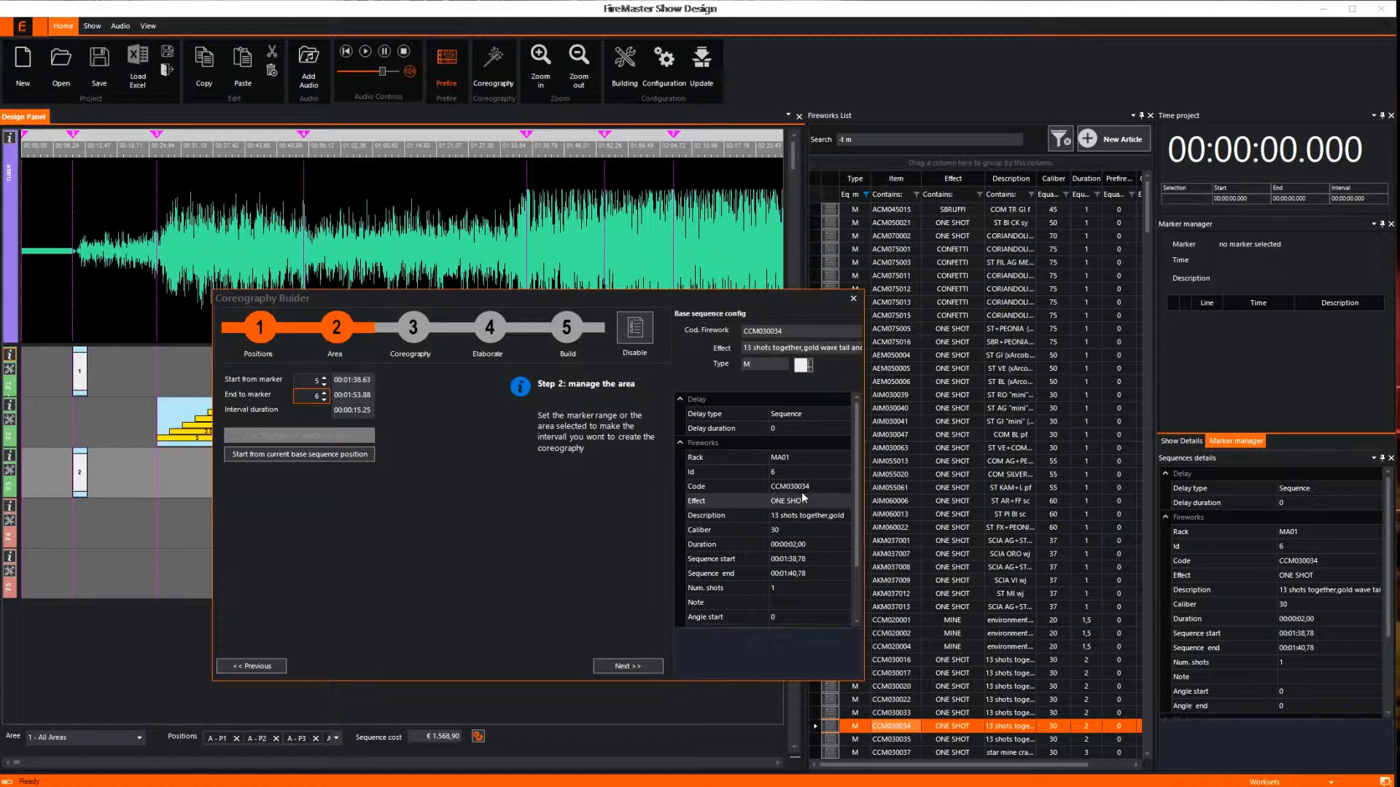
scroll(802, 511, down, 2)
scroll(808, 506, up, 2)
click(631, 665)
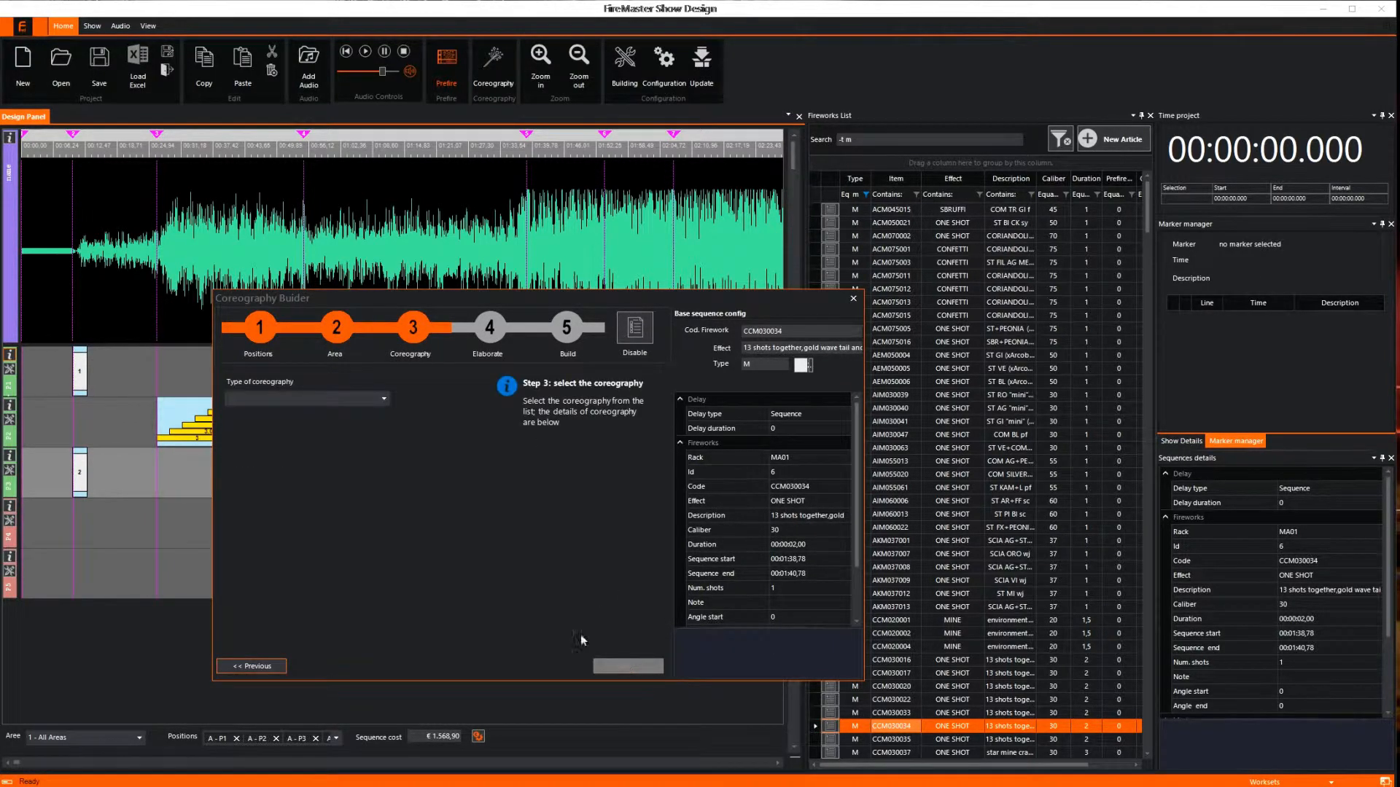
Choose Onda (fill the interval) as the type of choreography.
click(382, 399)
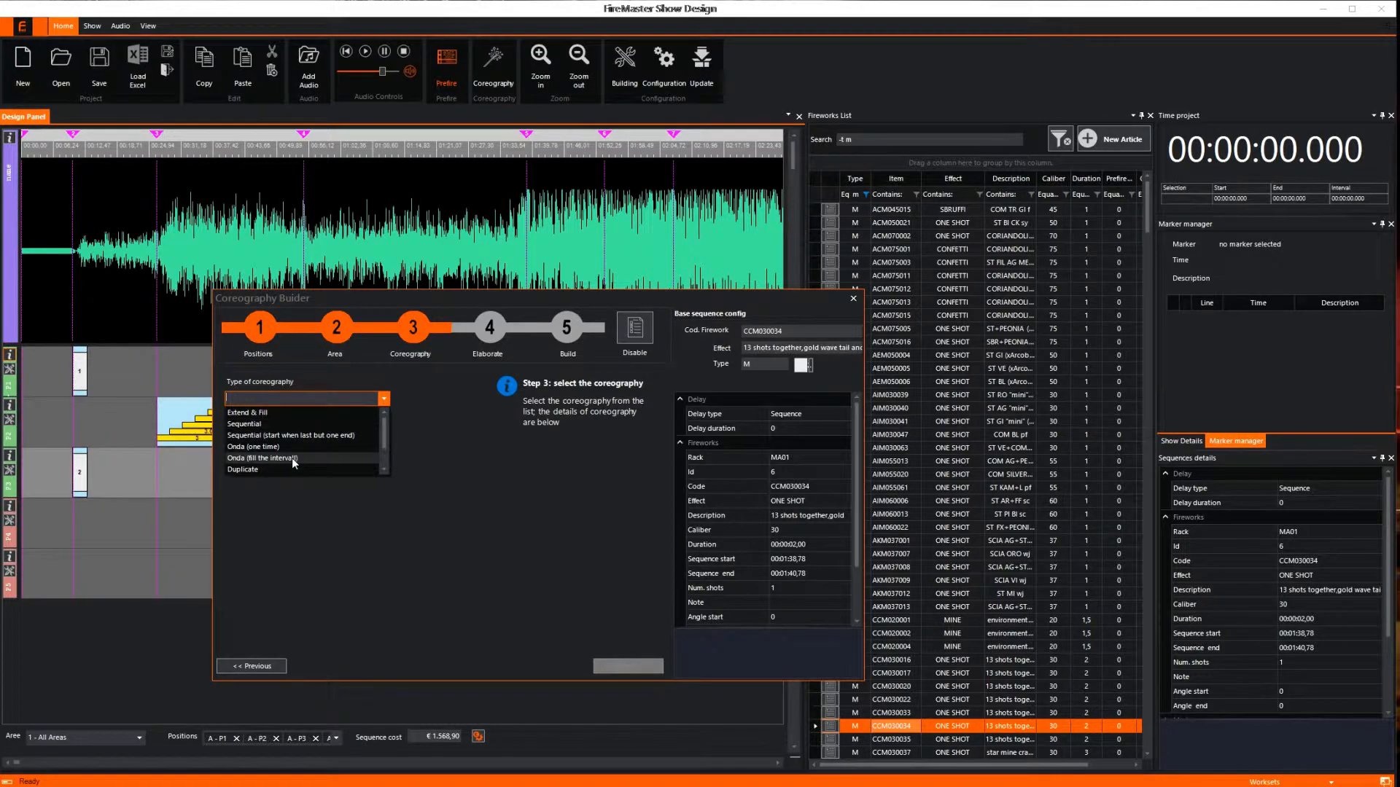
click(290, 413)
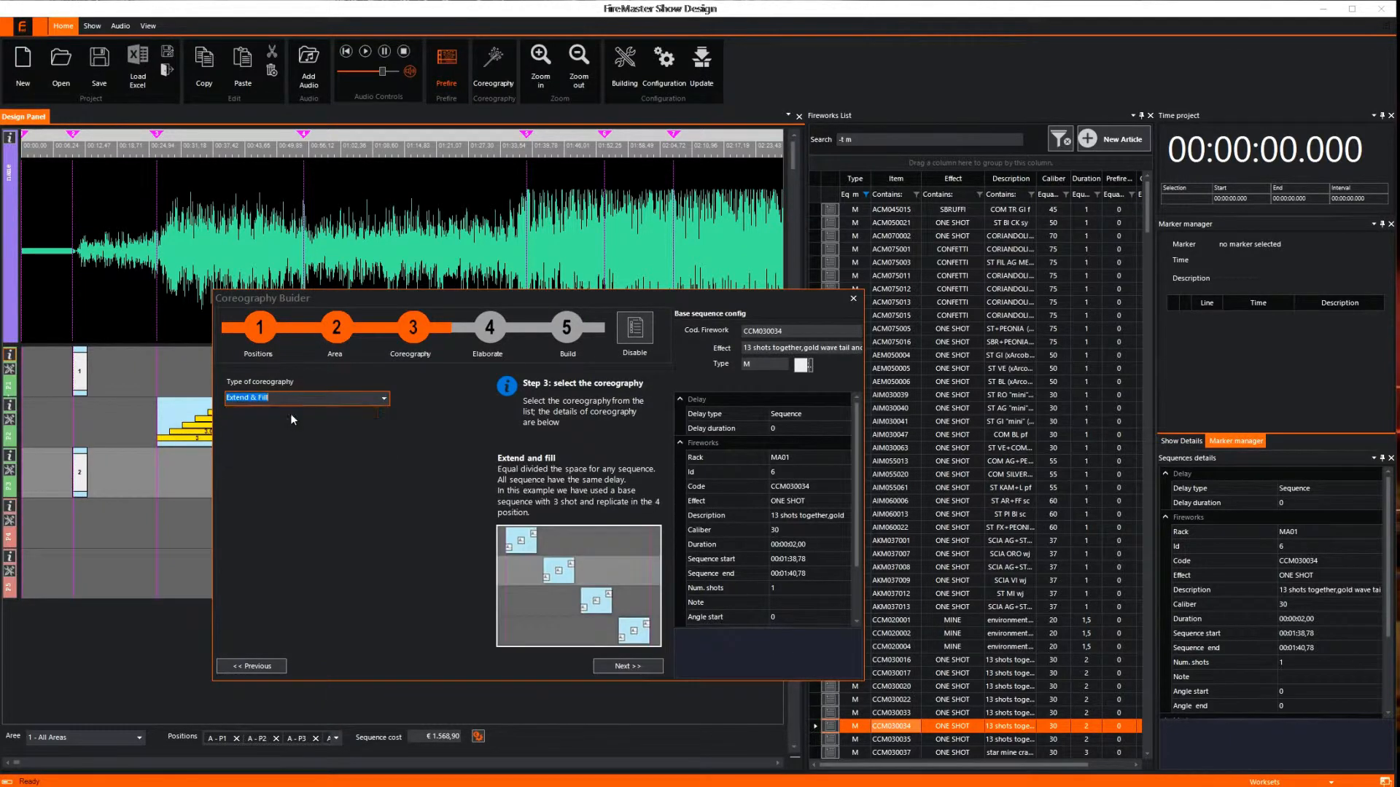
click(383, 398)
click(308, 457)
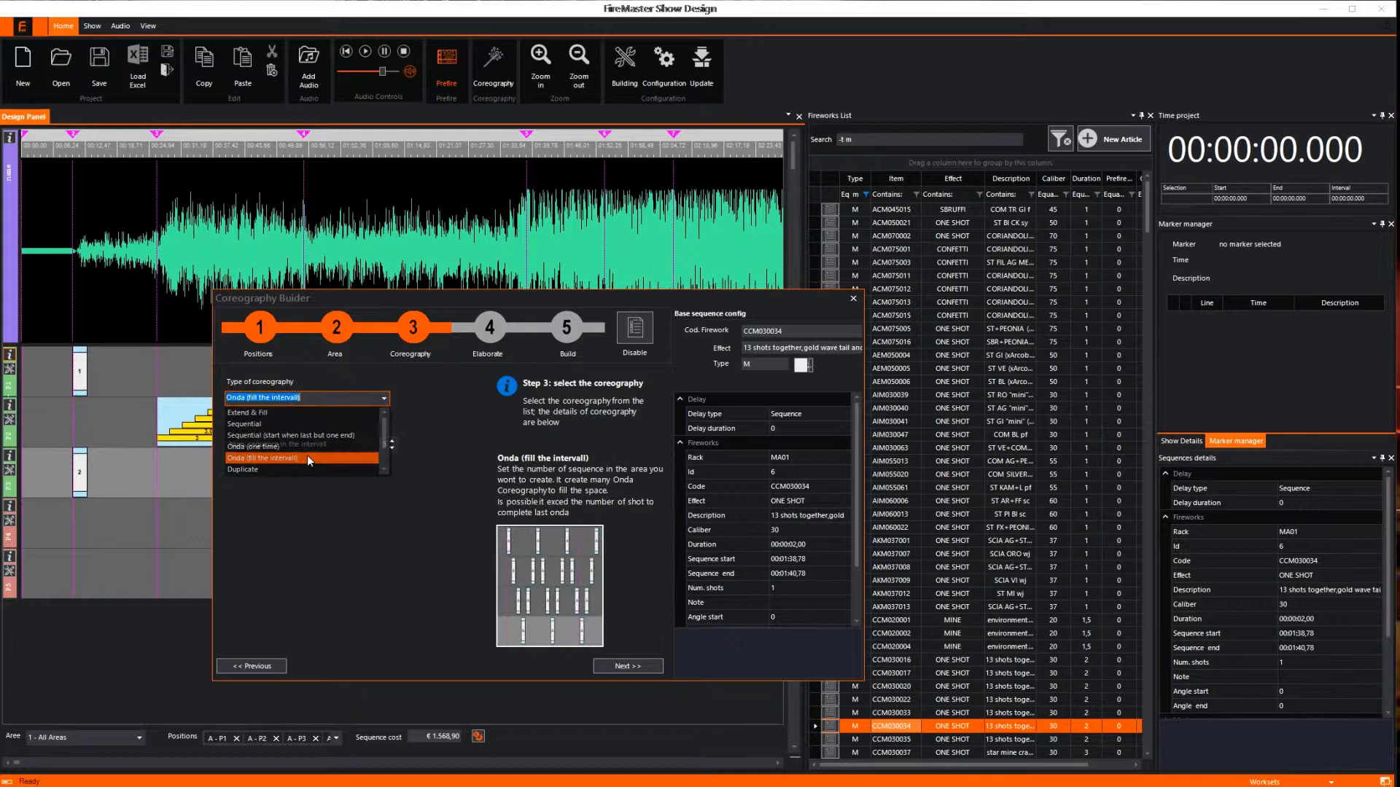
click(642, 672)
Elaborate the choreography and build it in the show.
click(399, 446)
click(633, 667)
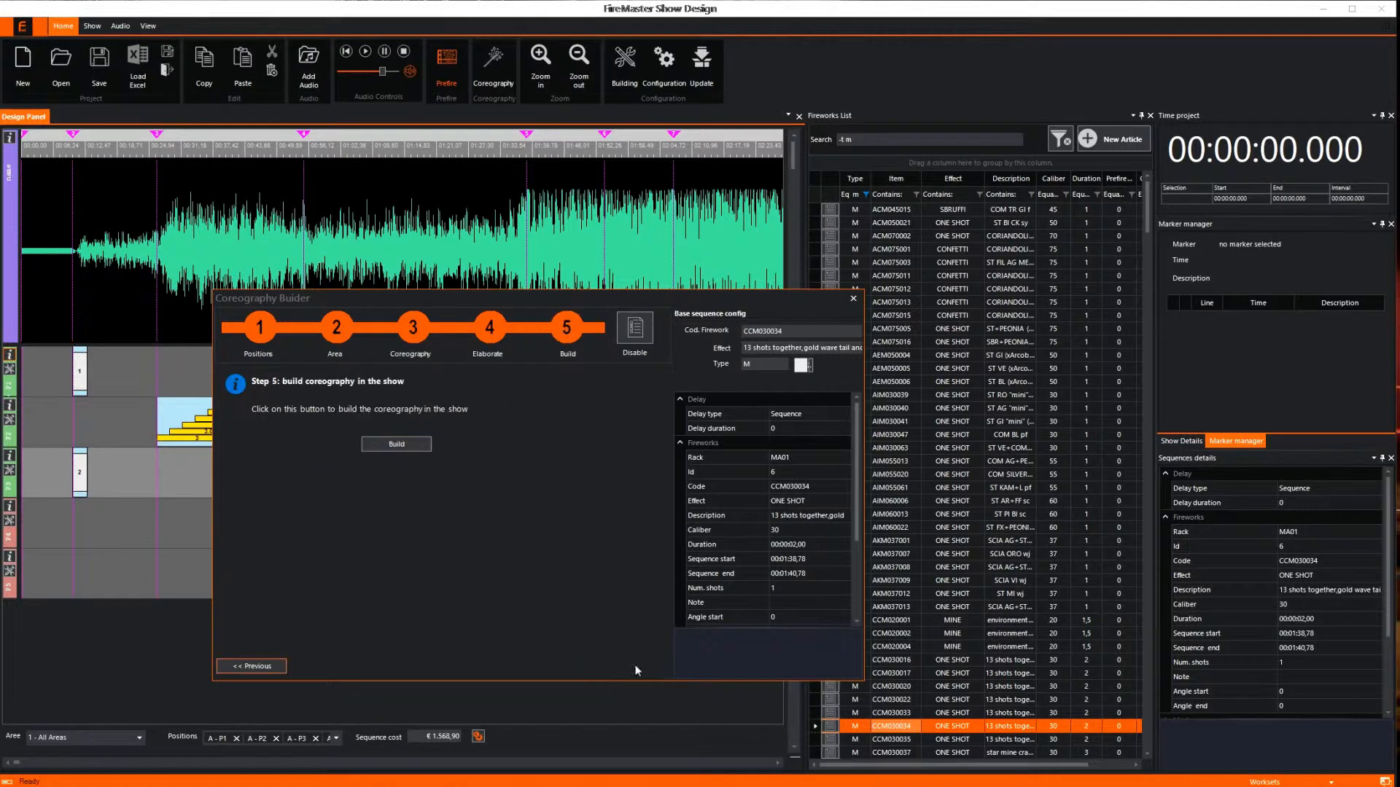
click(400, 444)
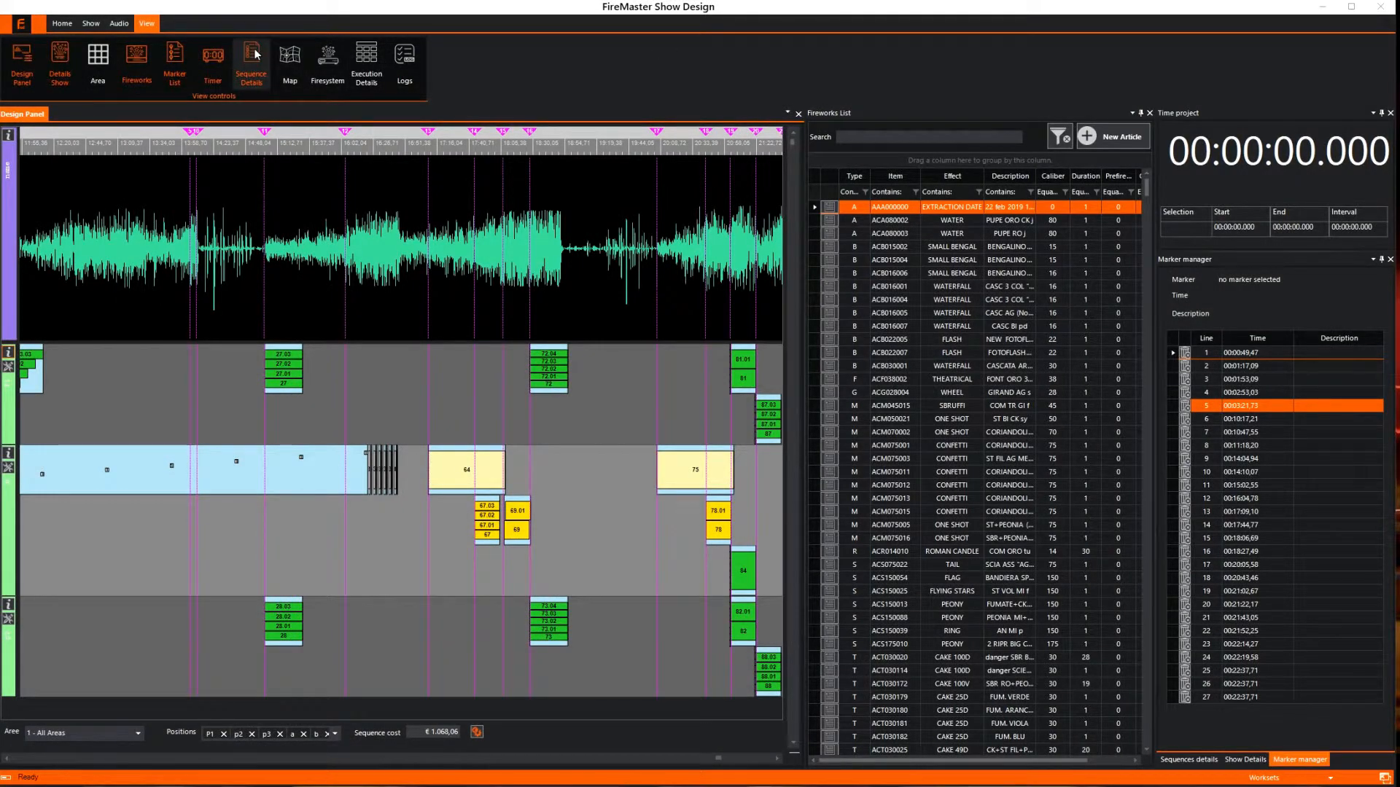
Display the show's execution details and look through the cue list.
click(361, 64)
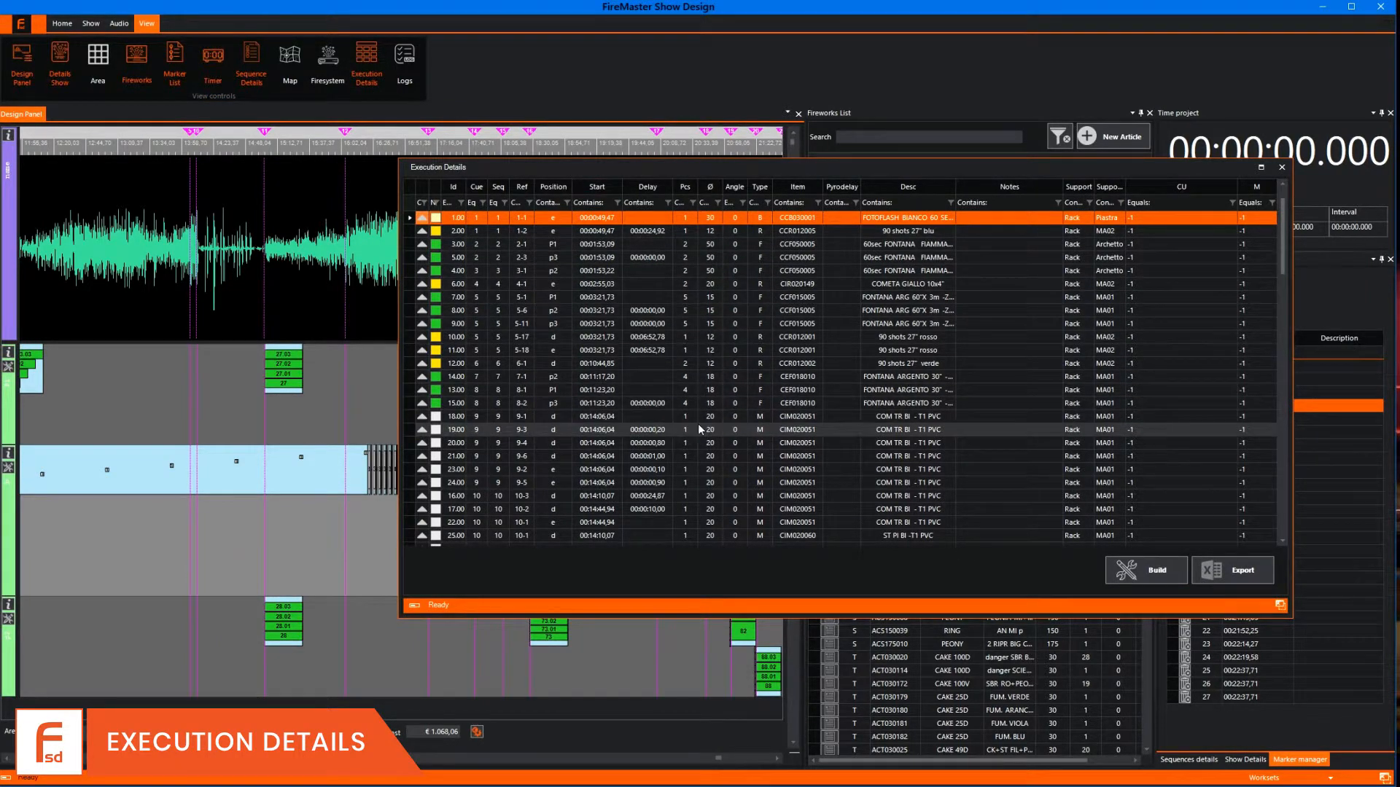
scroll(698, 423, down, 5)
scroll(698, 423, down, 7)
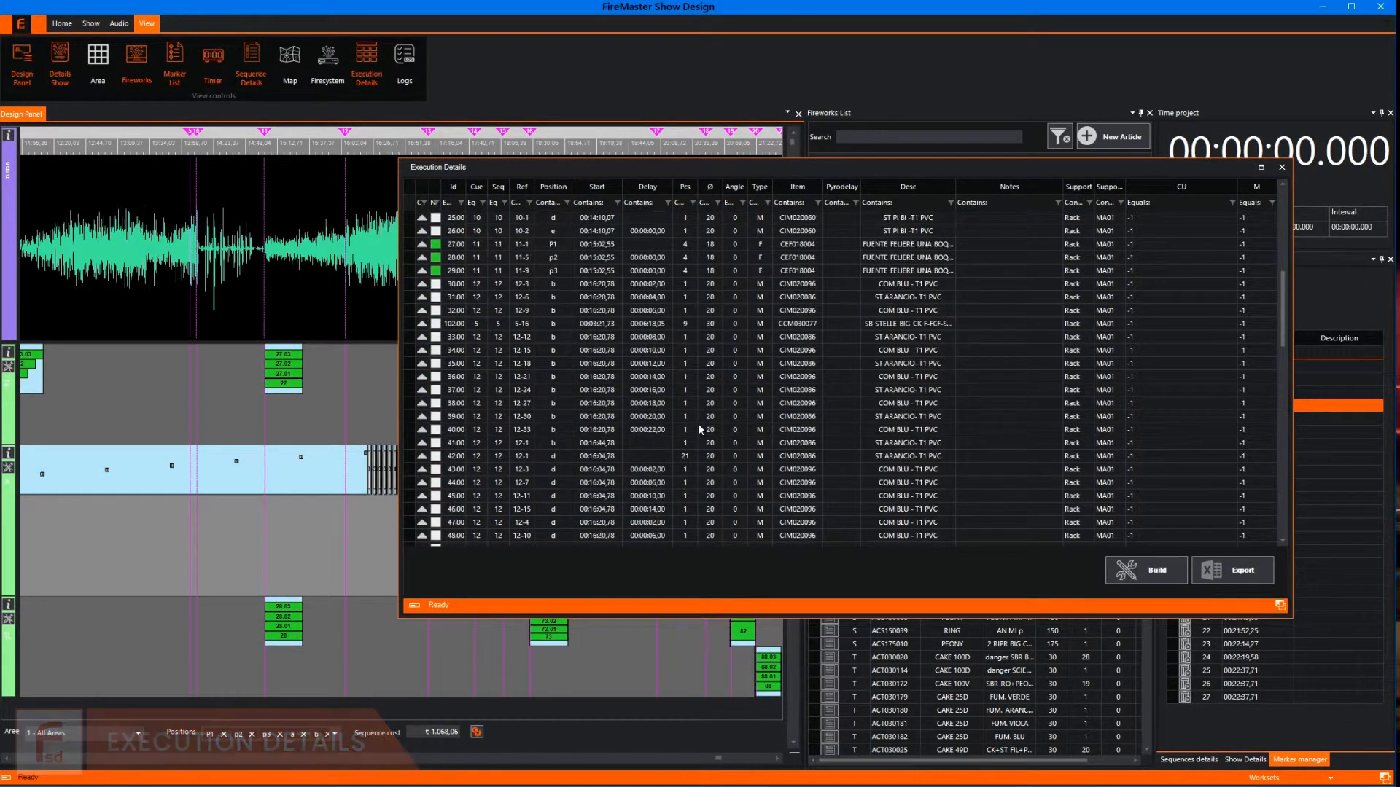
scroll(699, 426, down, 5)
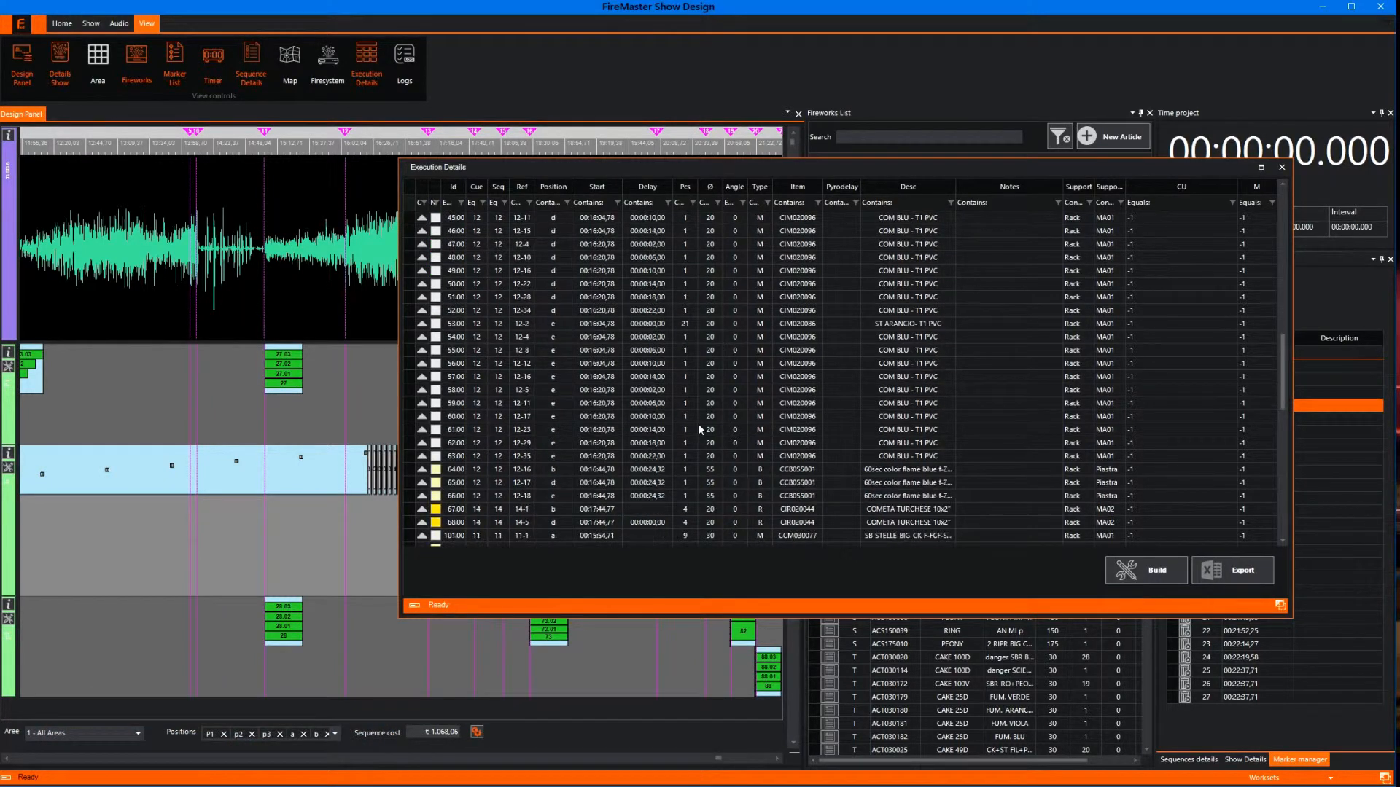
Examine the individual cue rows in the execution details, inspecting entries of sequences 12, 16, 18 and 20.
scroll(698, 427, down, 8)
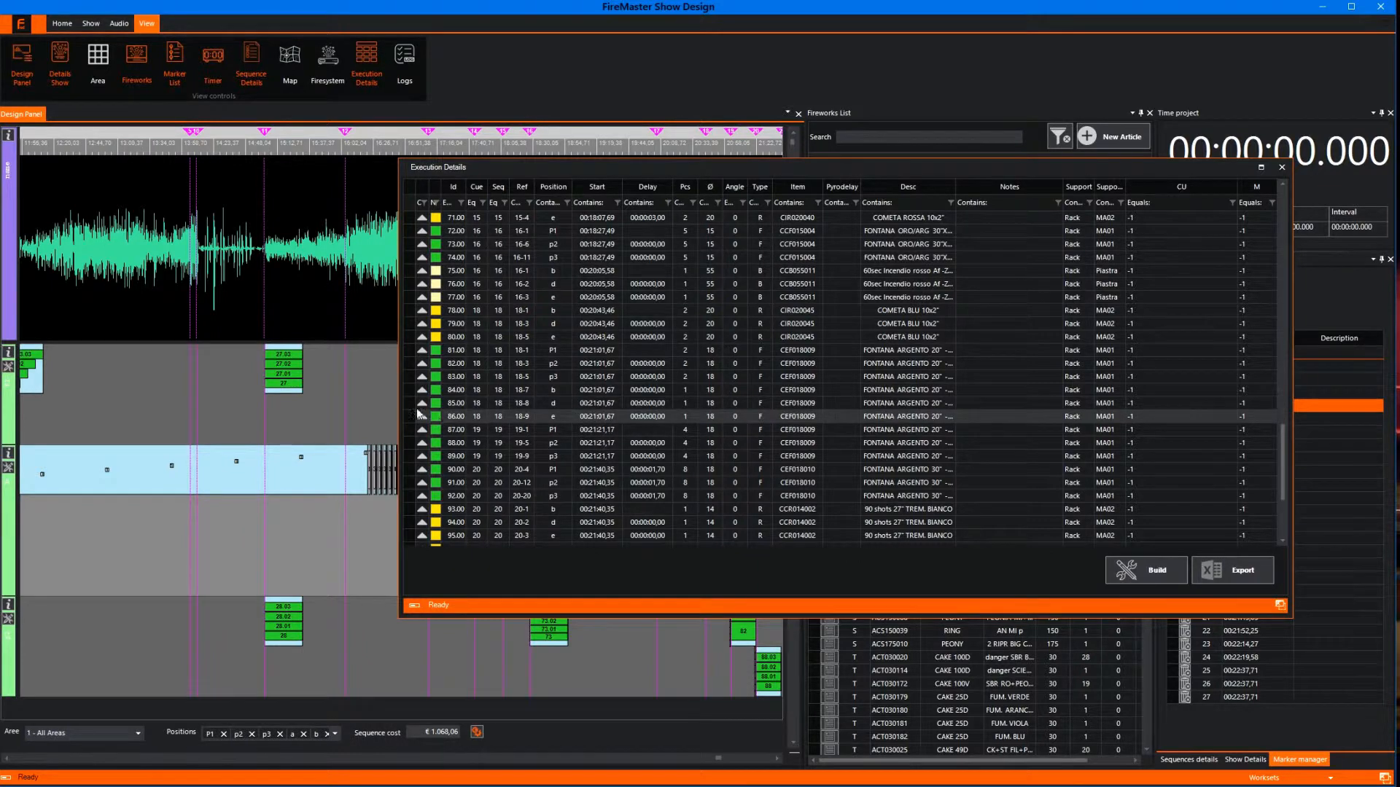
click(422, 419)
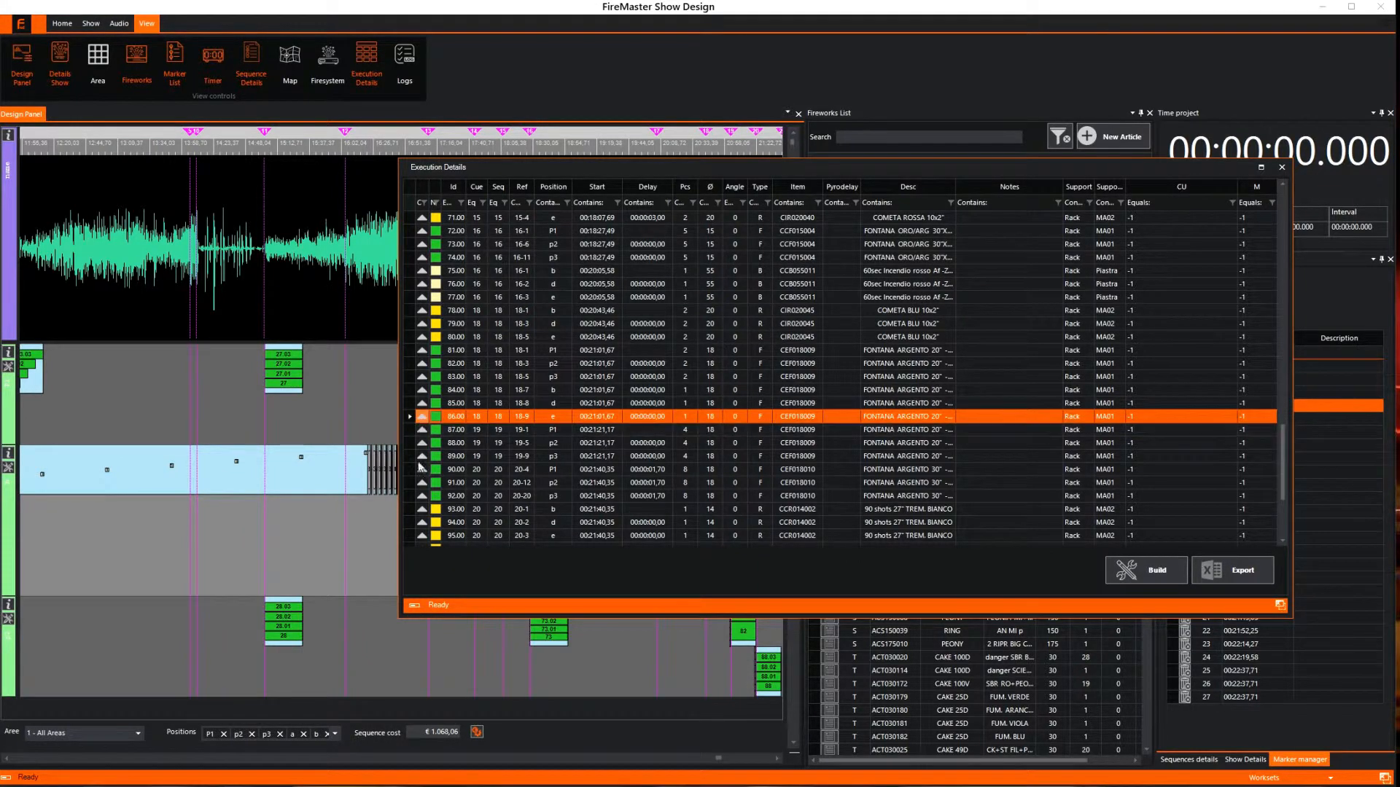
click(423, 510)
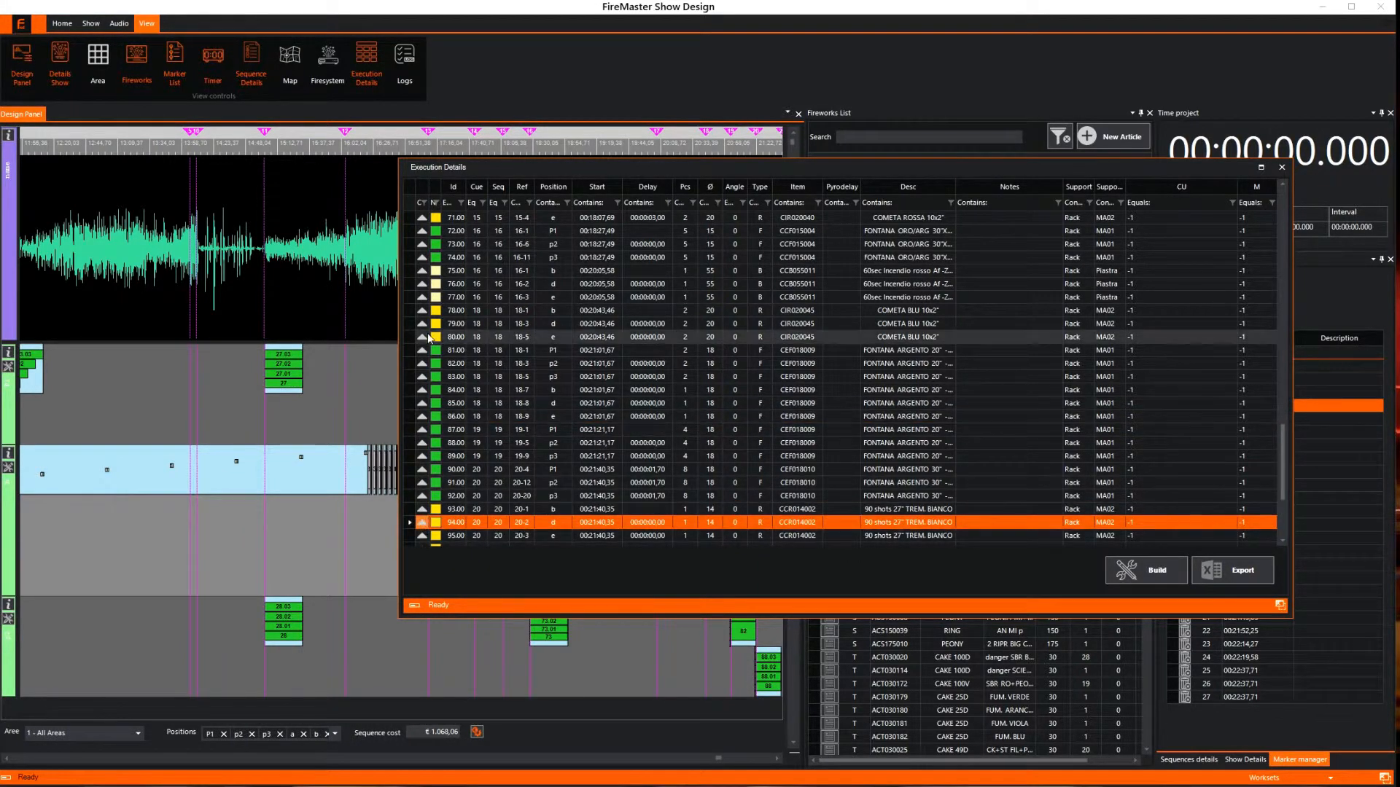
click(426, 294)
click(425, 270)
scroll(424, 248, up, 5)
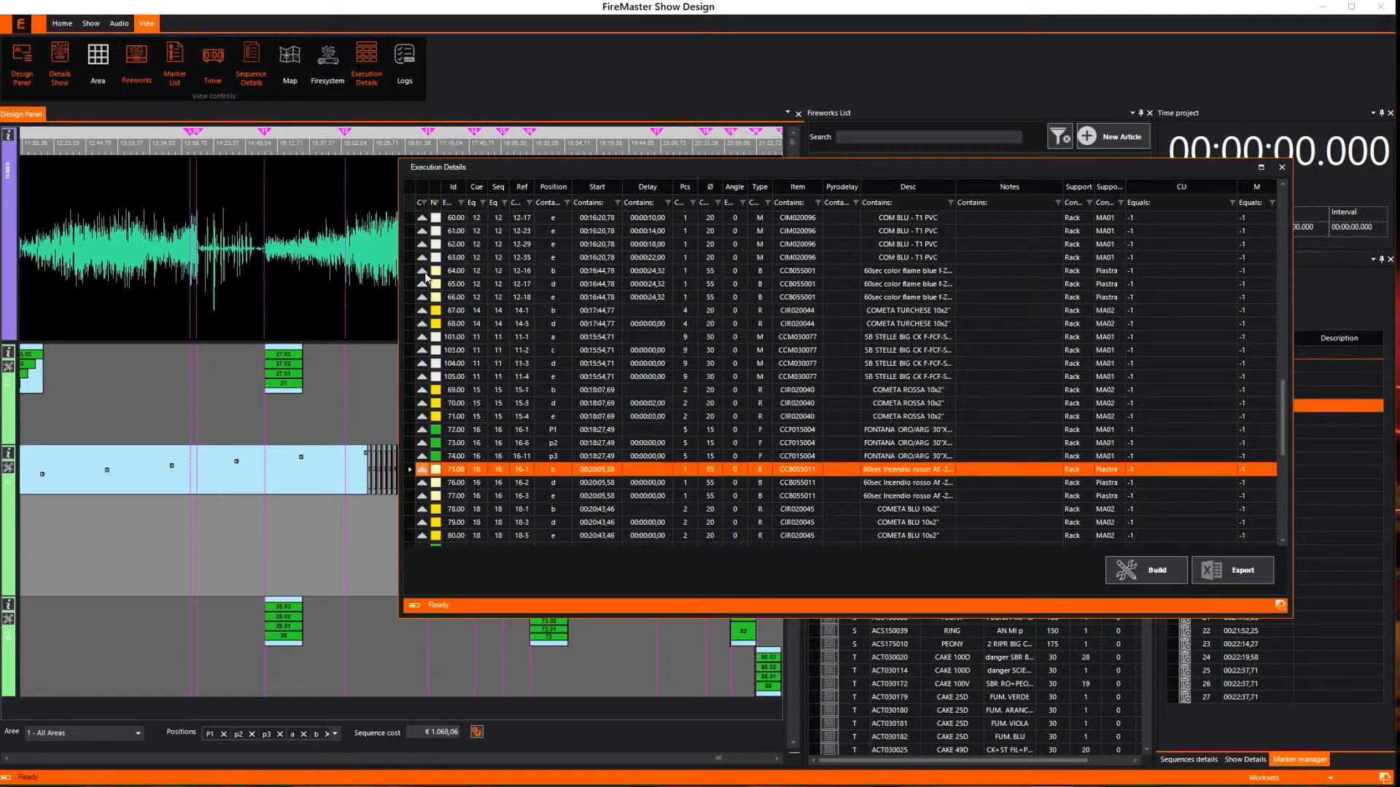
click(423, 221)
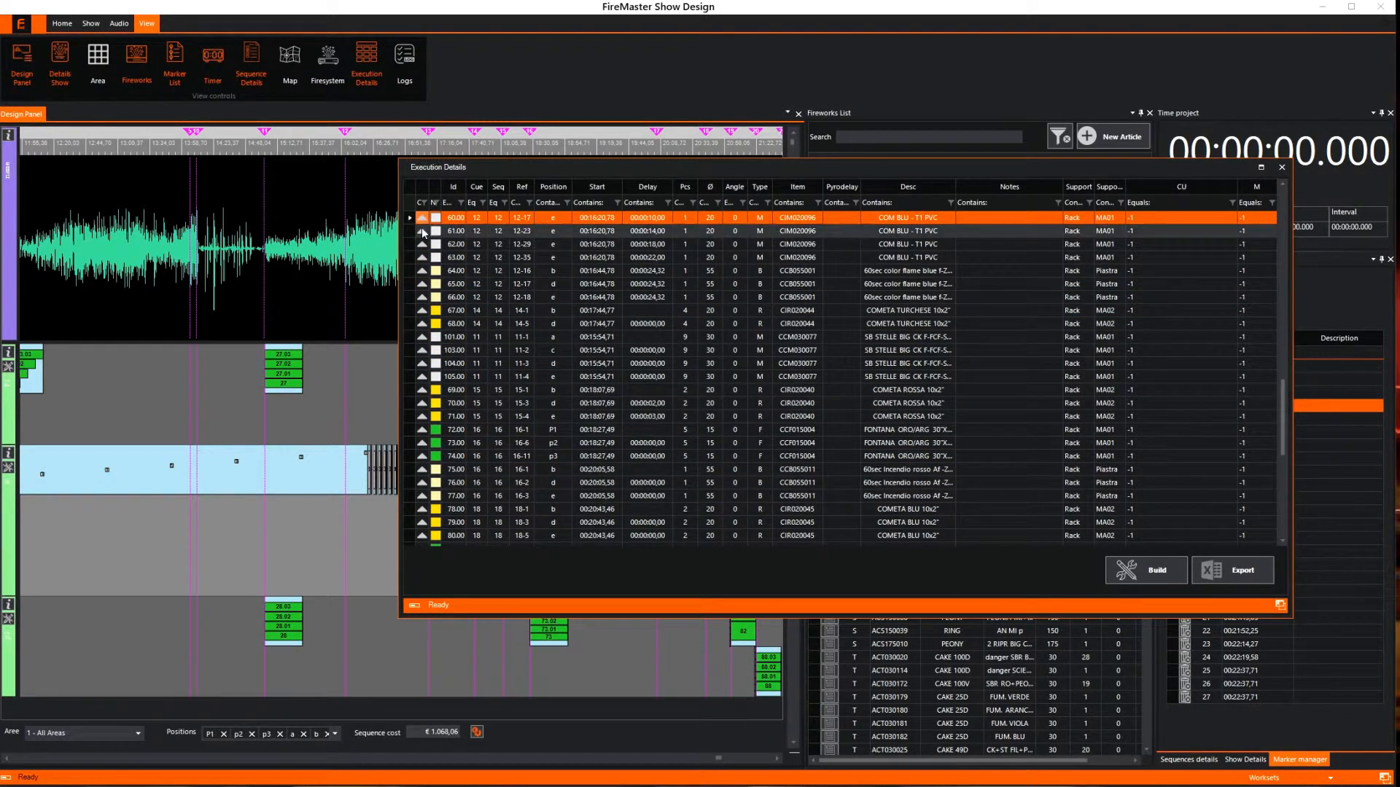
scroll(423, 240, up, 10)
scroll(423, 262, down, 4)
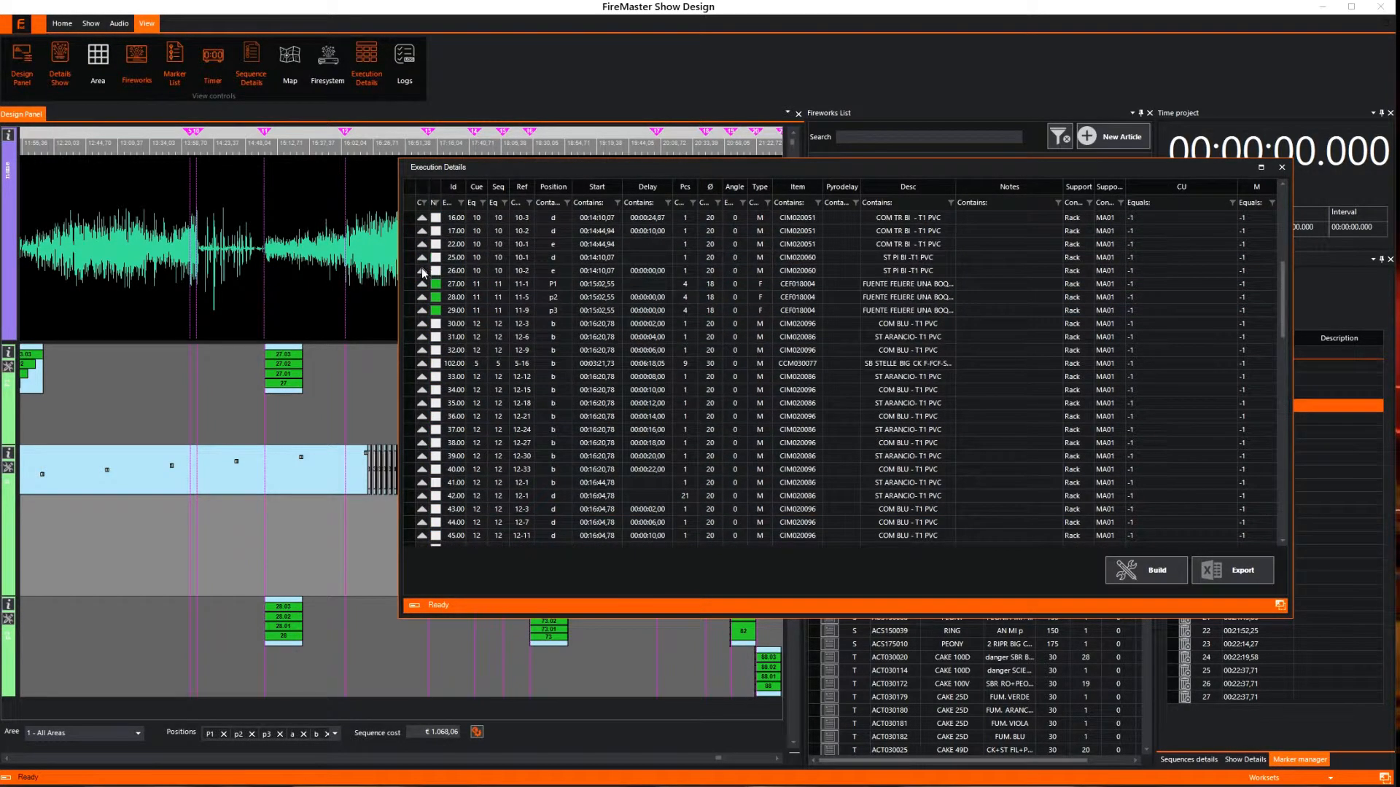
scroll(416, 474, down, 3)
click(417, 474)
scroll(419, 480, down, 5)
Filter the execution details by Id, stepping the value from 1 up to 4, and close the details.
click(451, 204)
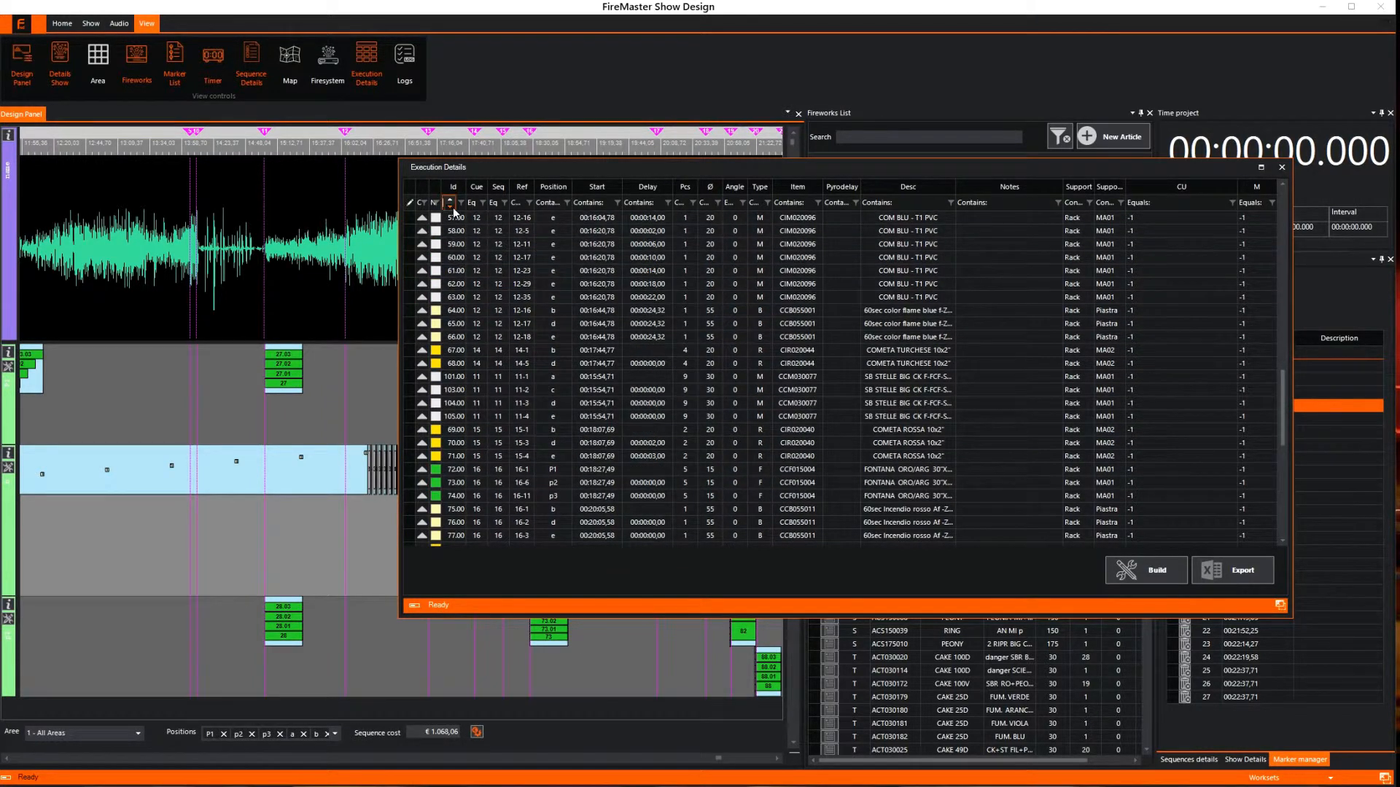
click(450, 199)
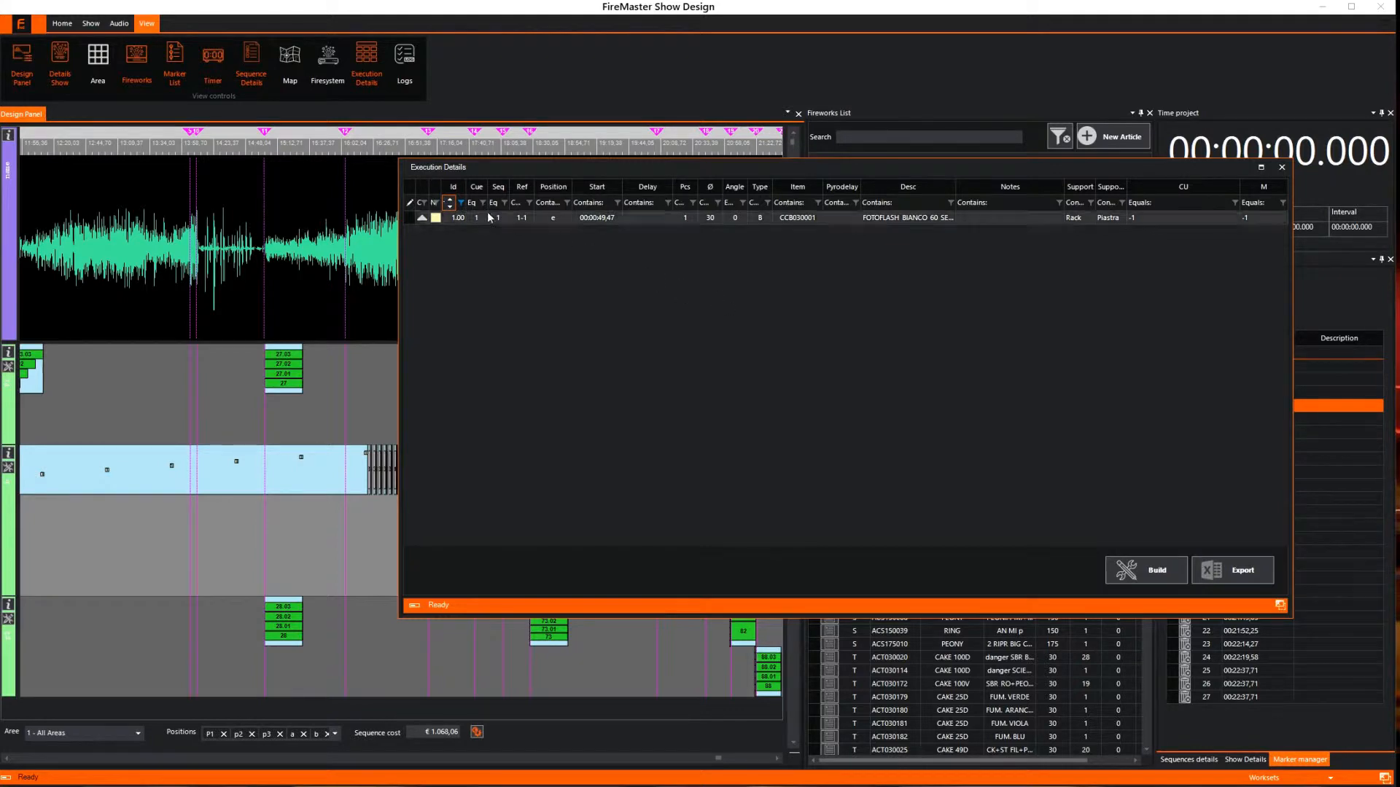
click(451, 200)
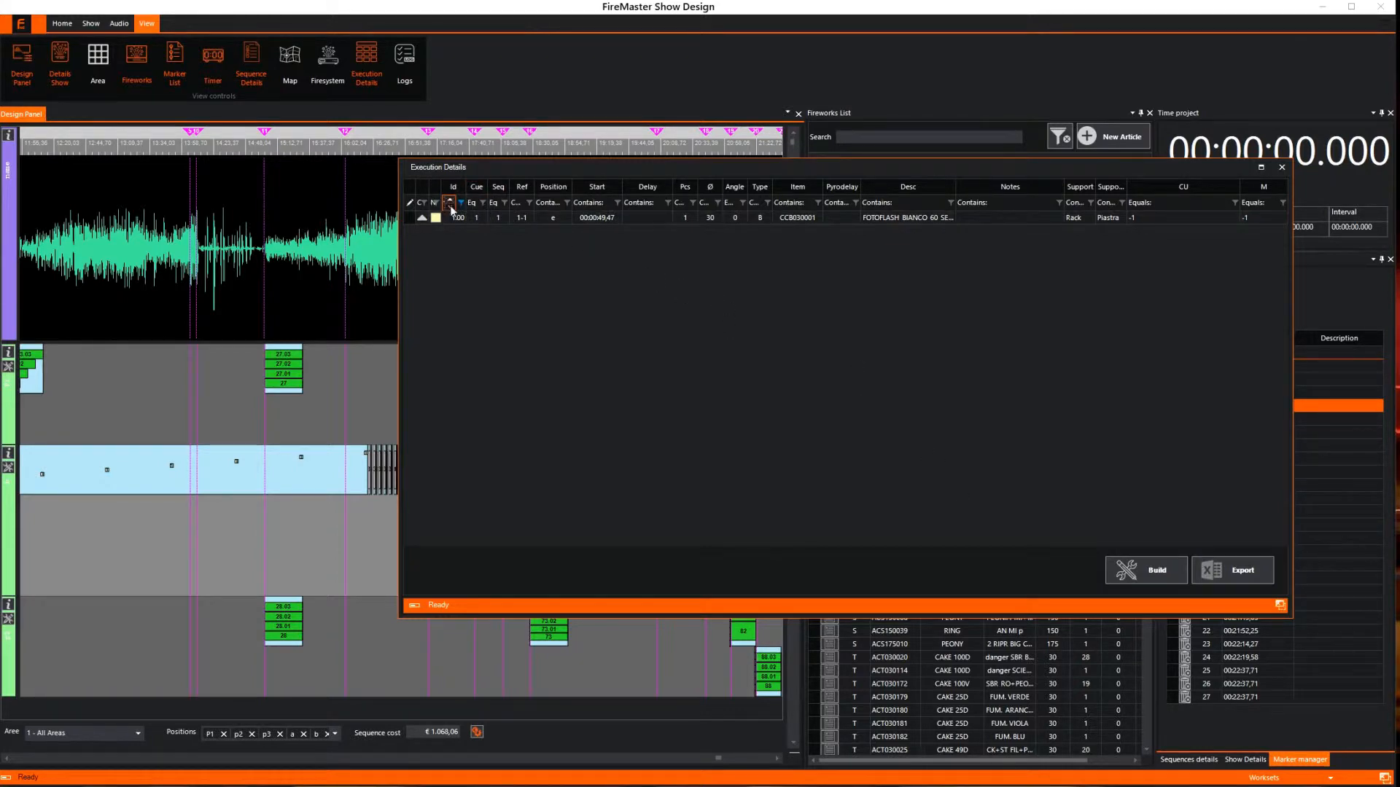
click(450, 200)
click(450, 201)
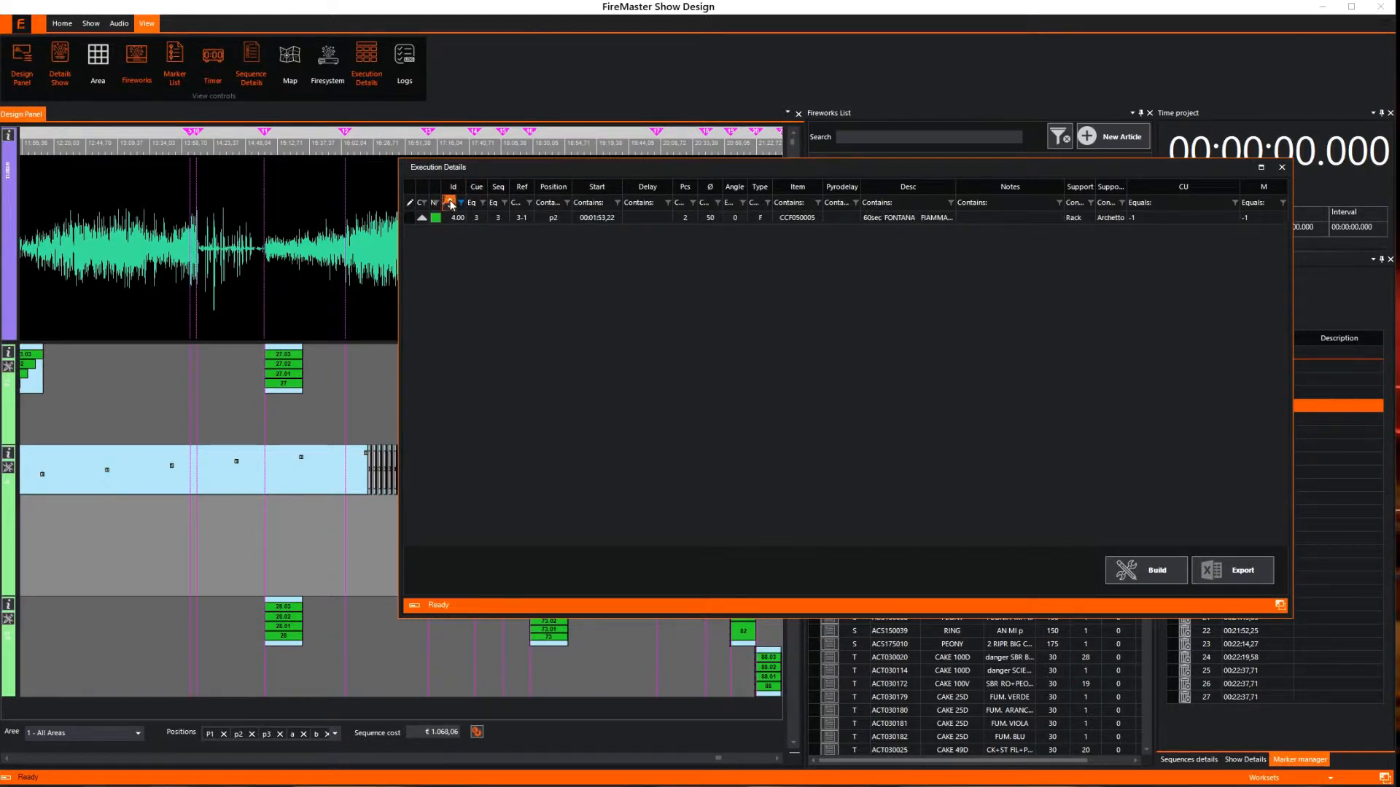
click(1282, 168)
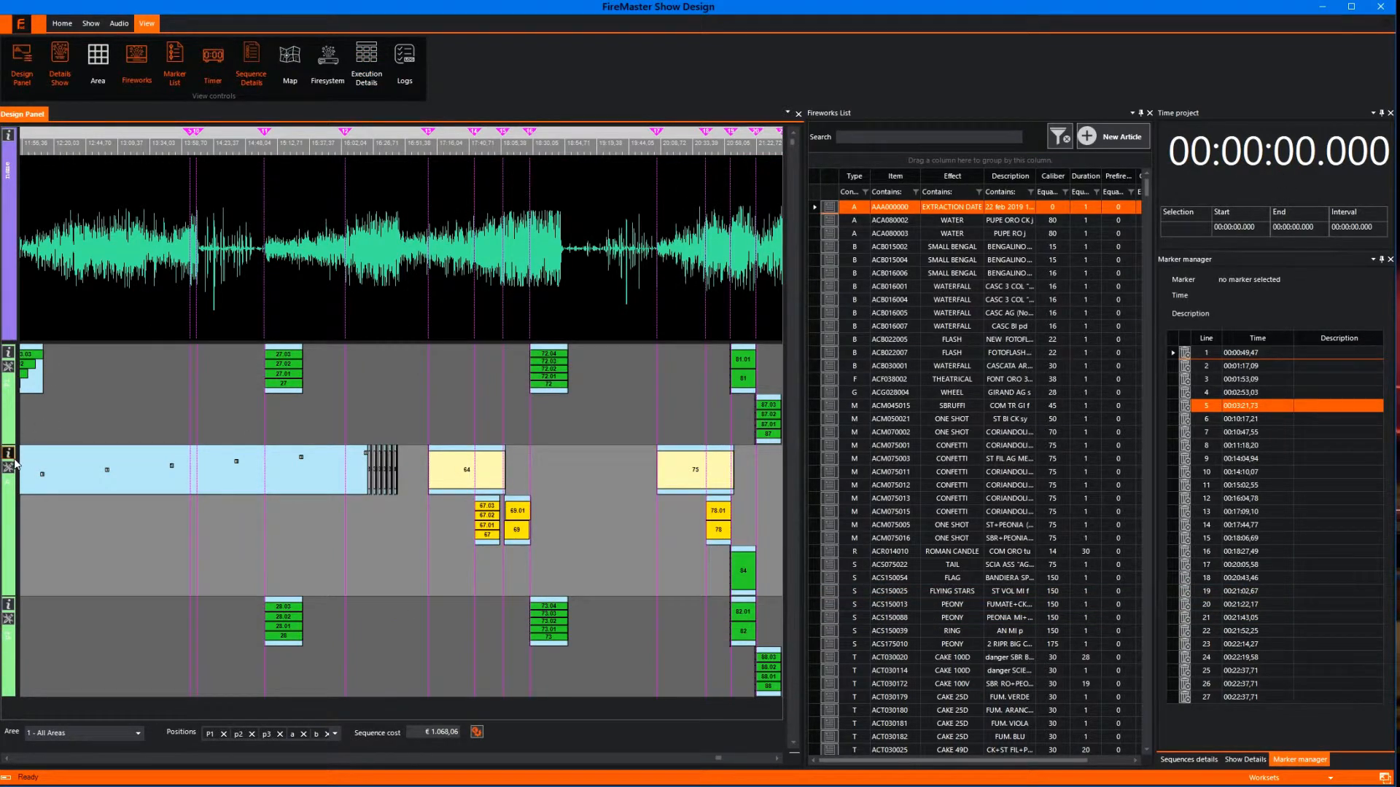
Open the building diagram for the fire positions and display the structure of position c and of position d.
click(10, 366)
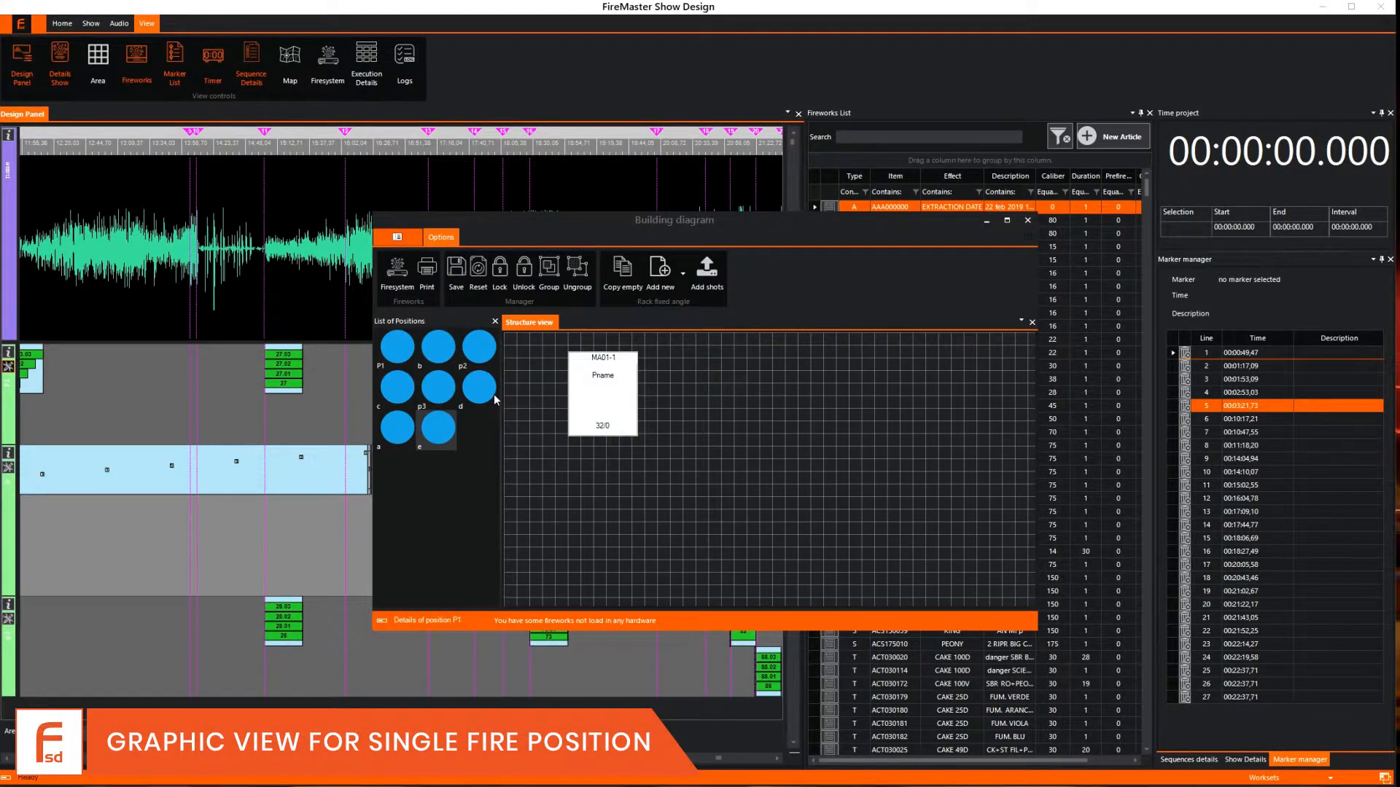
click(395, 397)
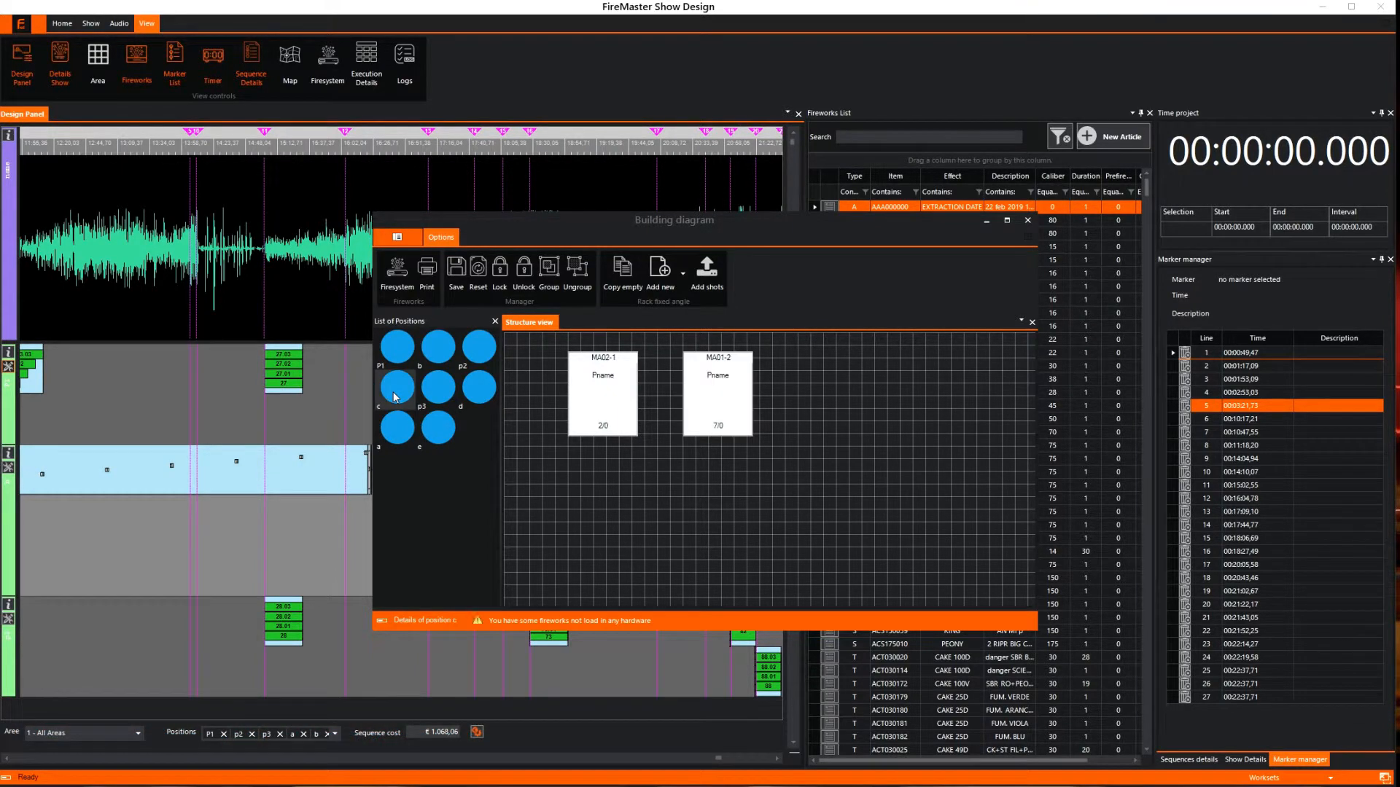
click(476, 397)
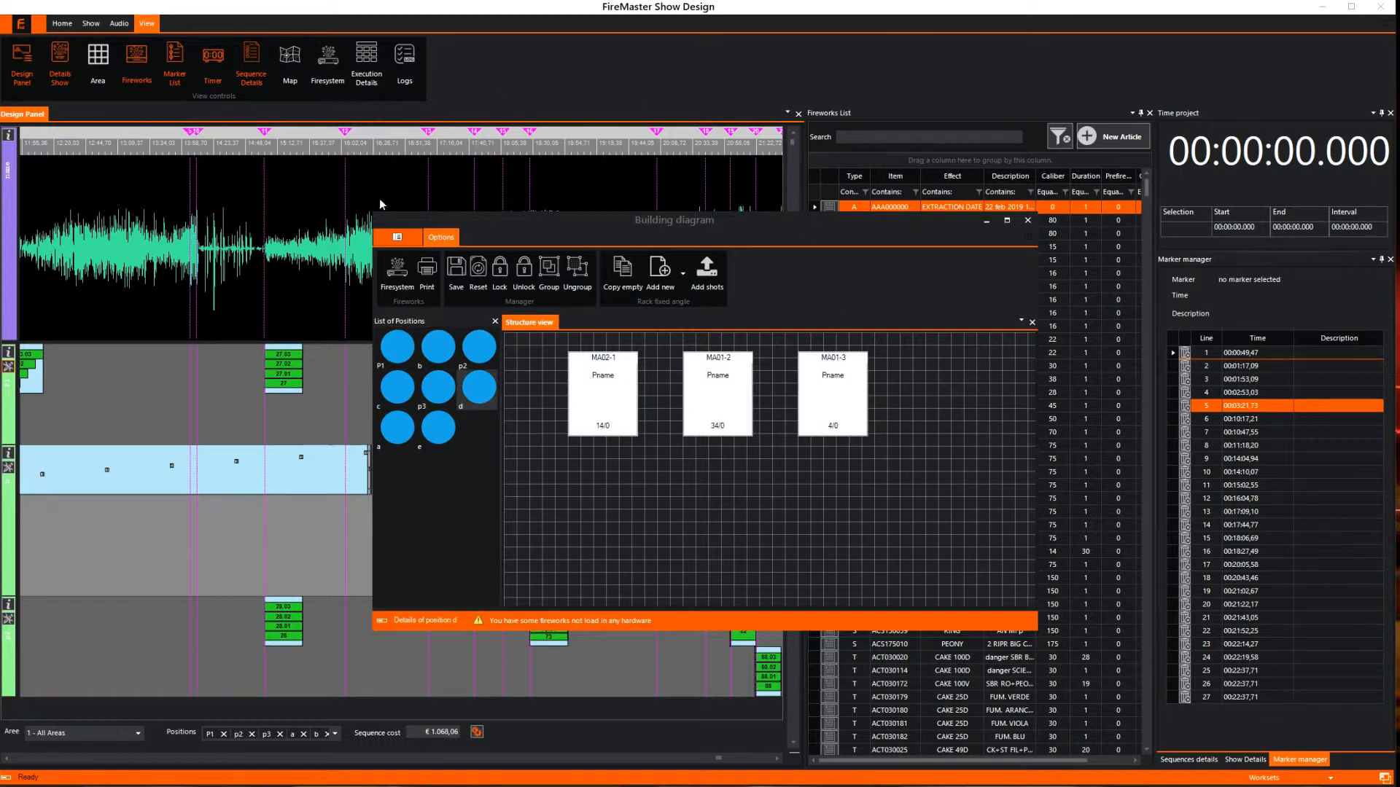
Search the Firemasters for 30 and assign Firemaster 301 to frames MA01-3 and MA02-1, placing it below the frames.
click(399, 277)
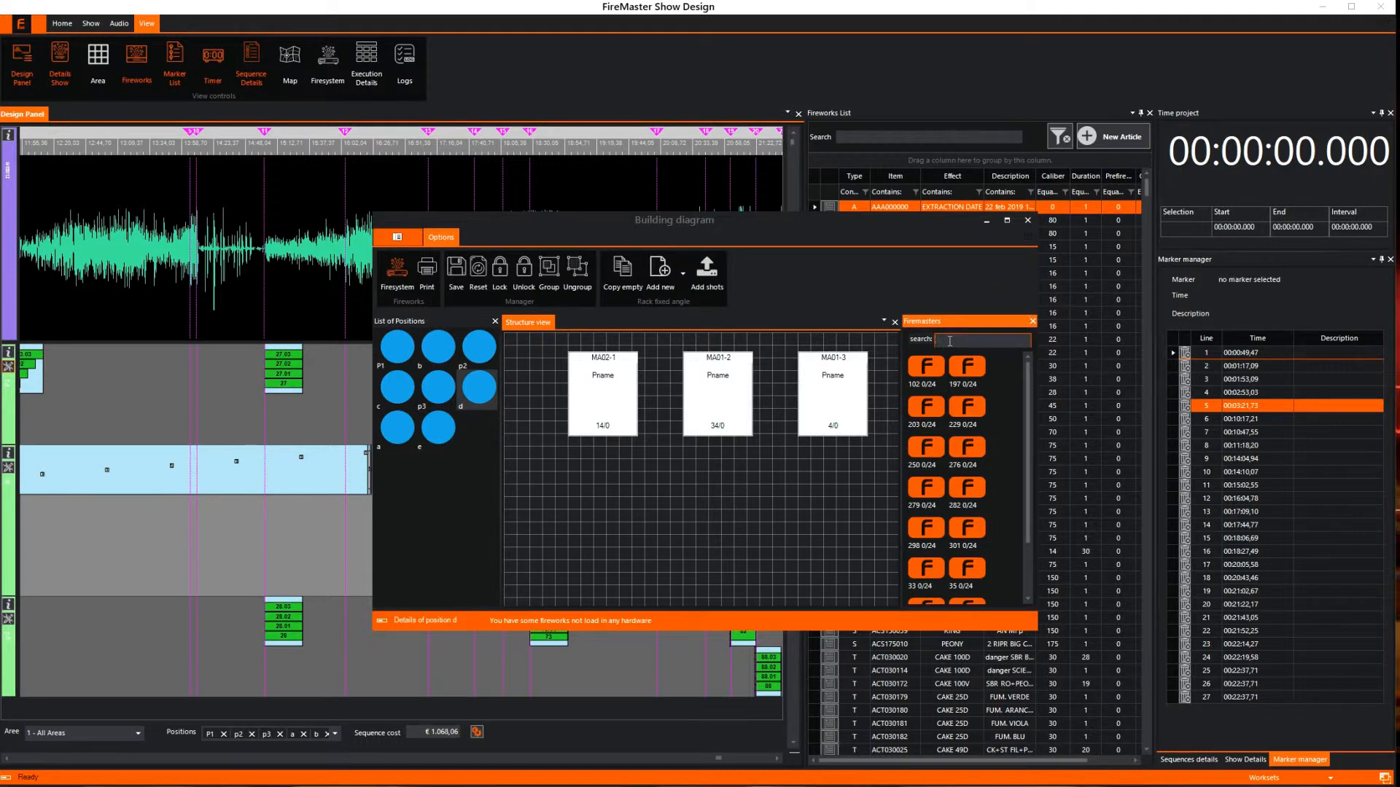
text(30)
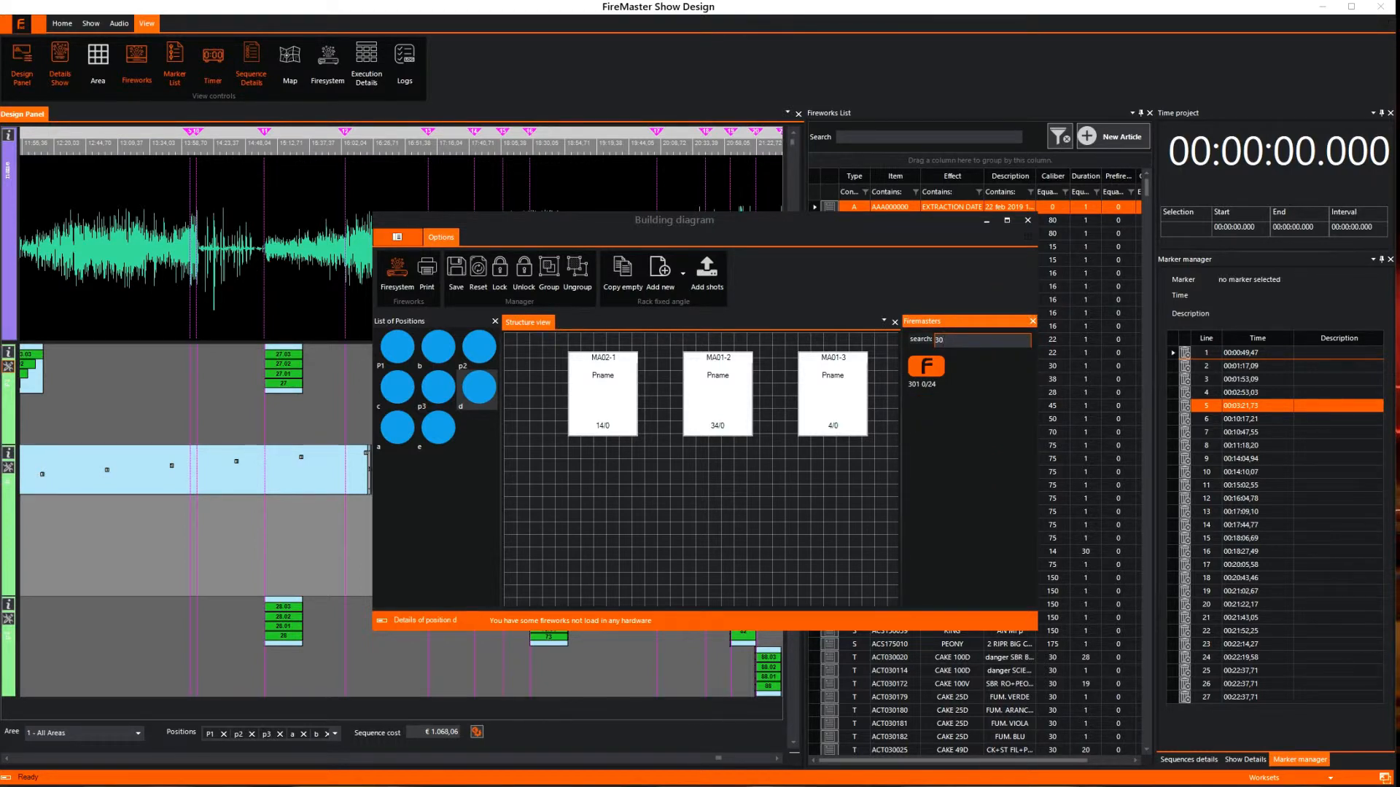
drag(926, 366, 838, 421)
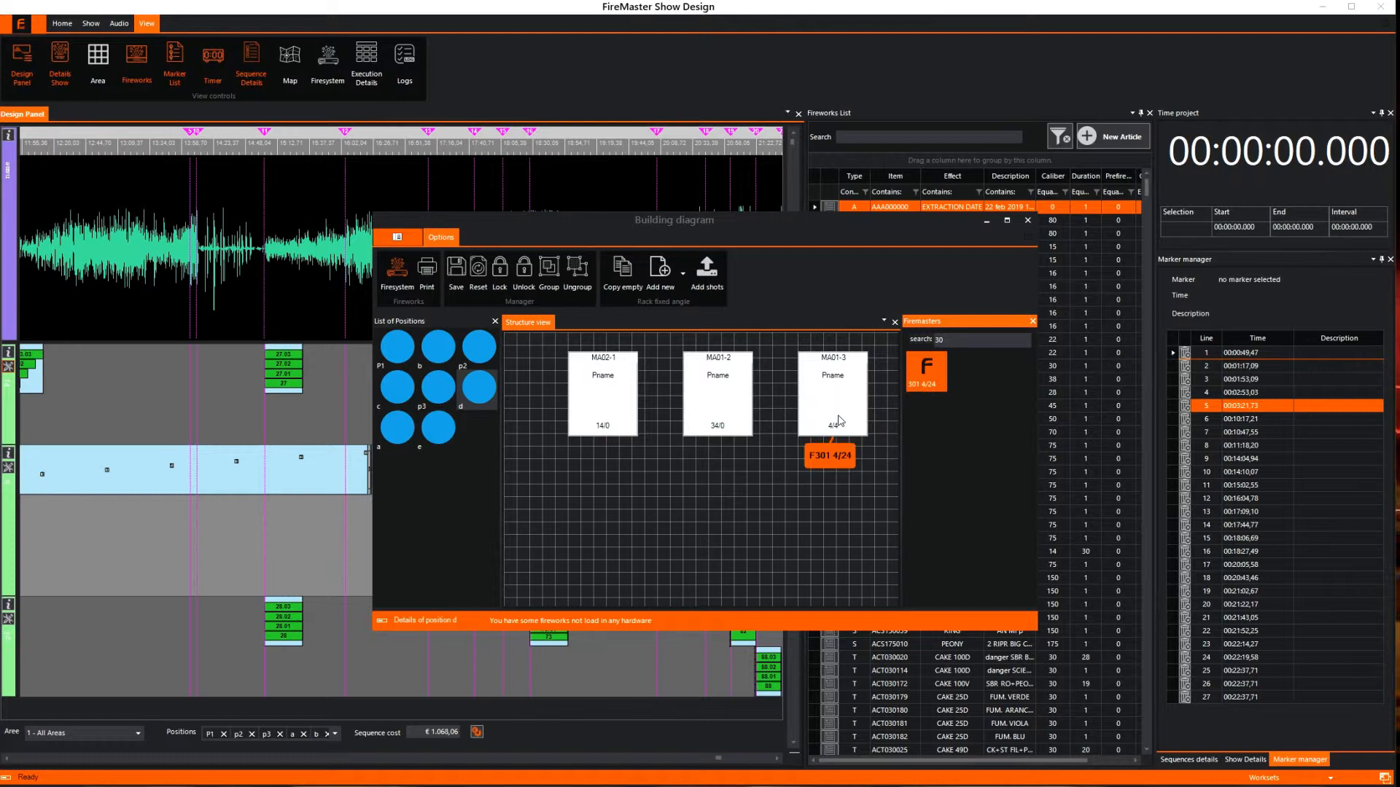
drag(922, 384, 694, 551)
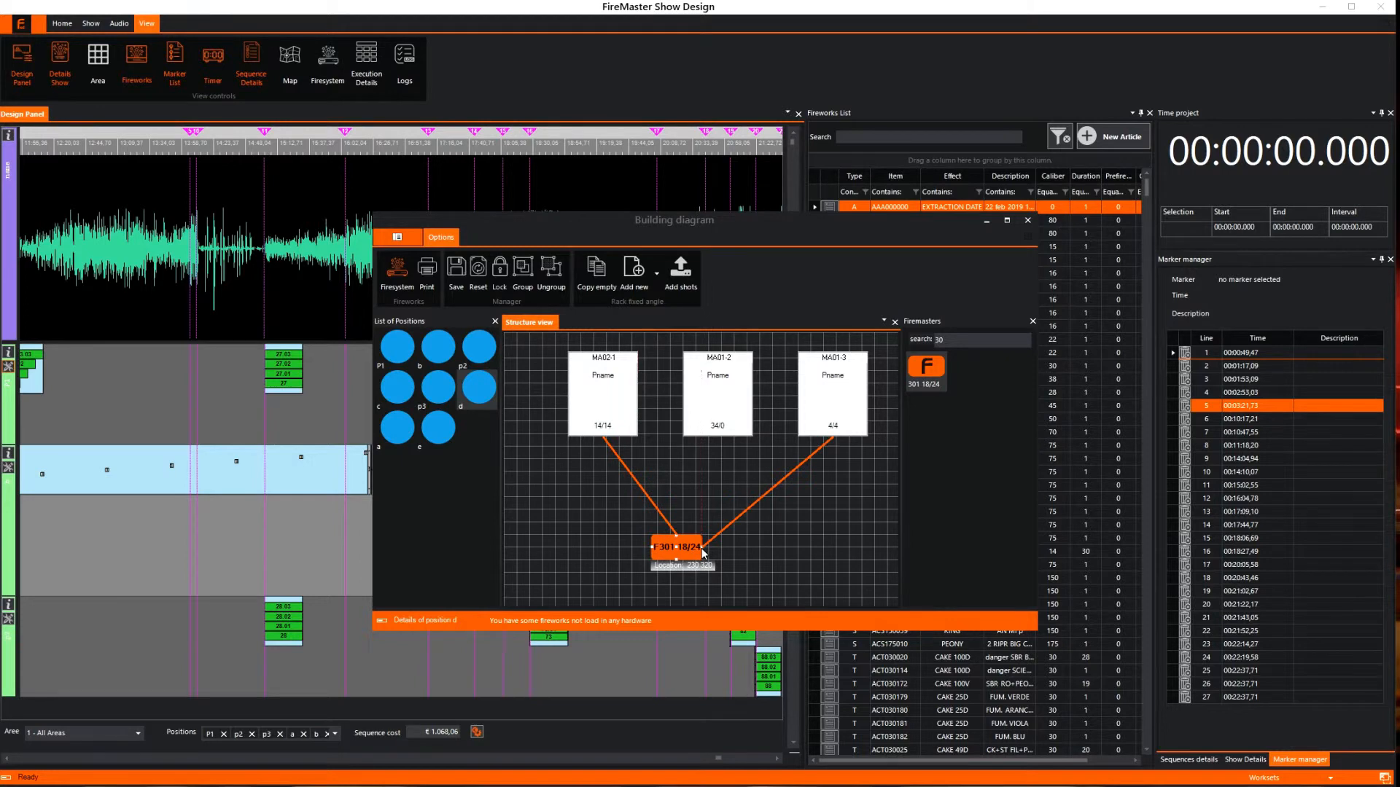
Clear the Firemaster search, assign Firemaster 282 to frame MA01-2 and close the building diagram.
double_click(949, 341)
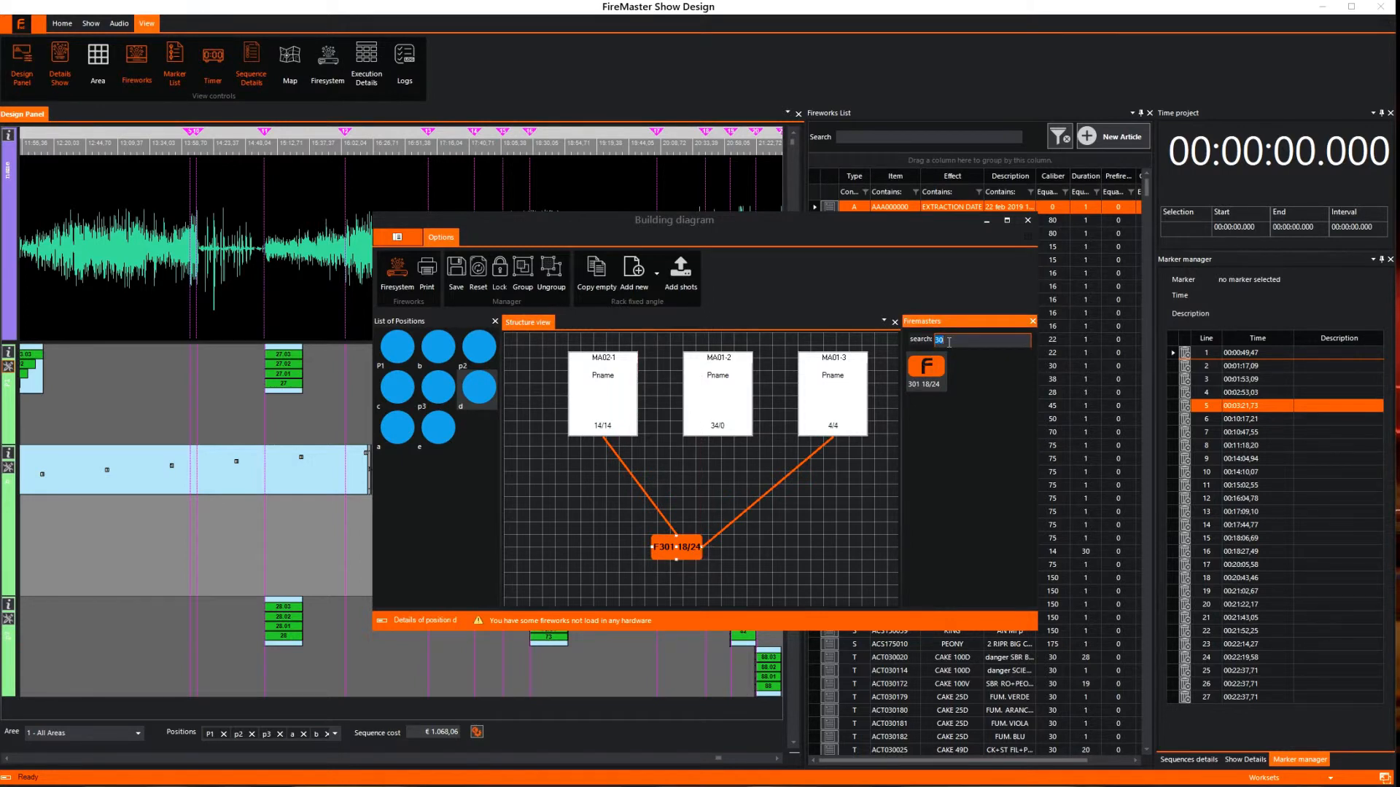
key(BackSpace)
drag(969, 458, 711, 405)
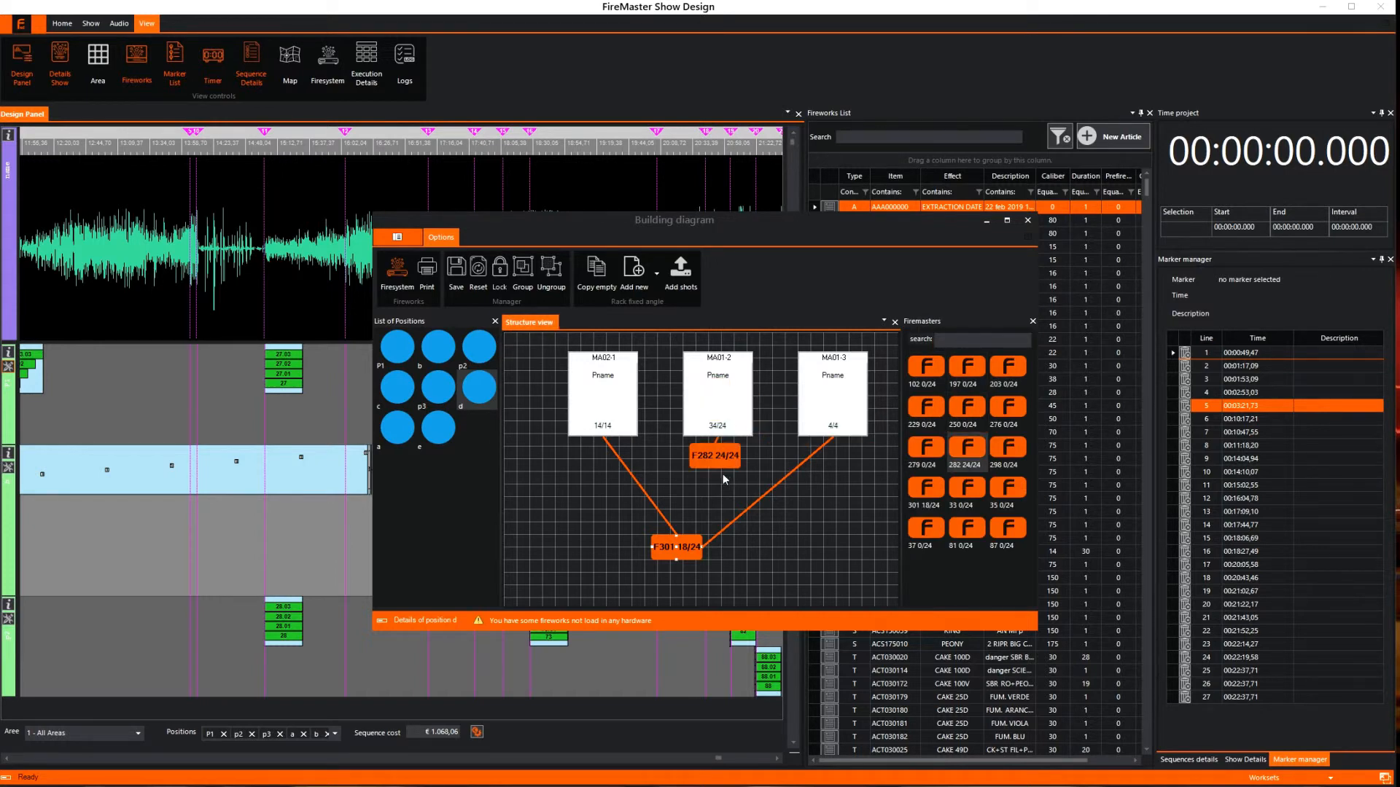
click(1027, 220)
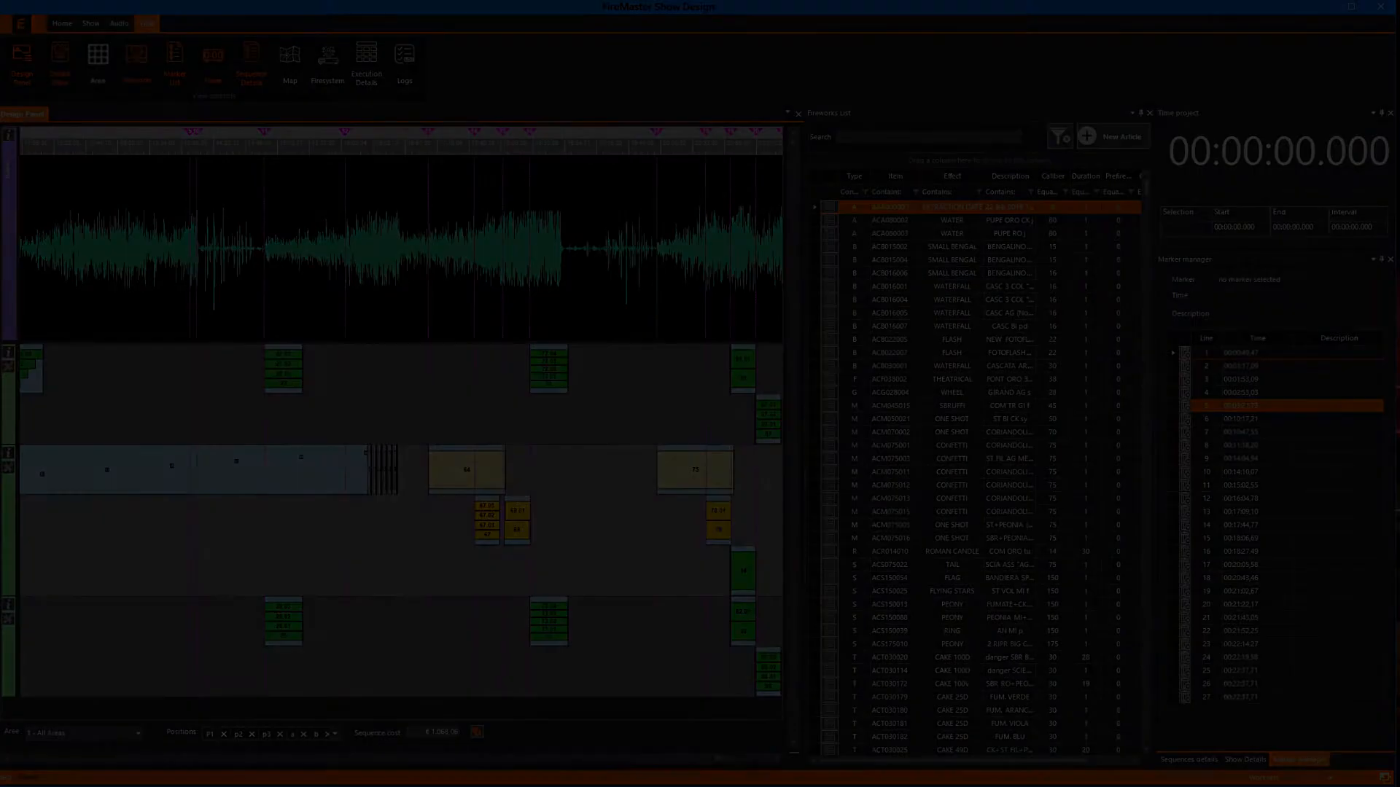